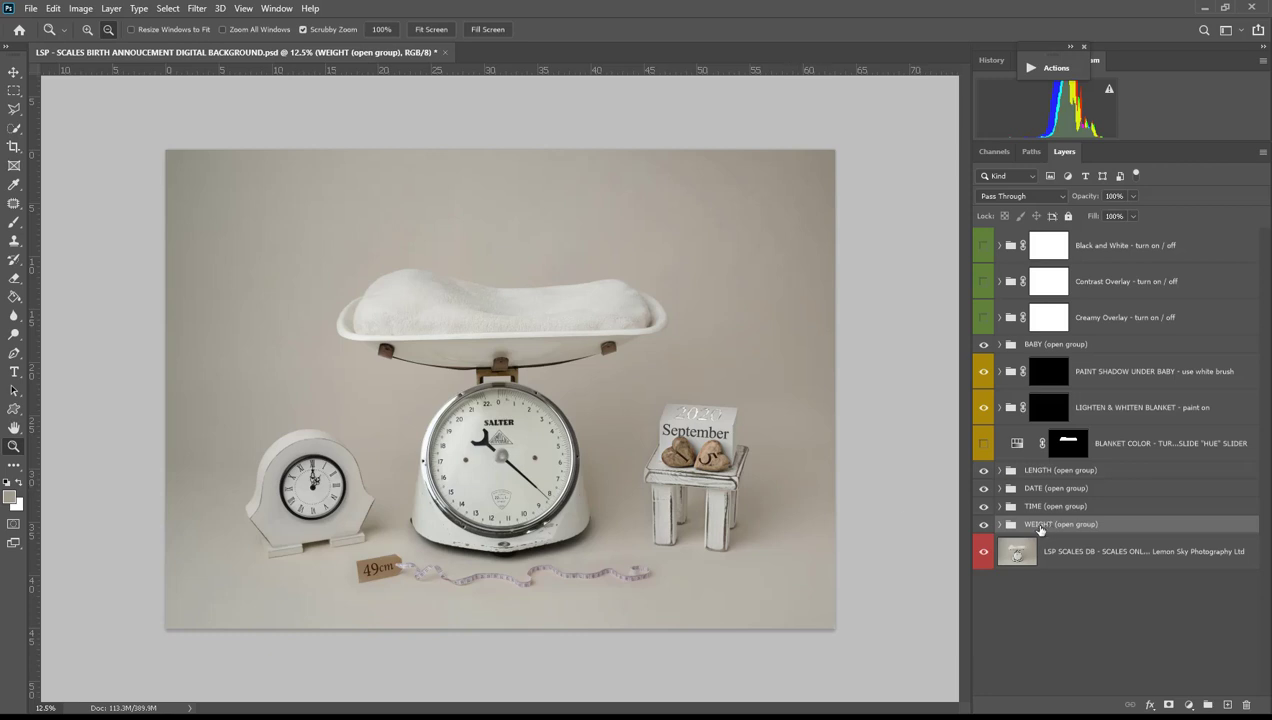
Rotate the SCALE needle layer in the WEIGHT group about -33° around the dial centre.
{"action": "left_click", "coordinate": [999, 524]}
{"action": "left_click", "coordinate": [1022, 551]}
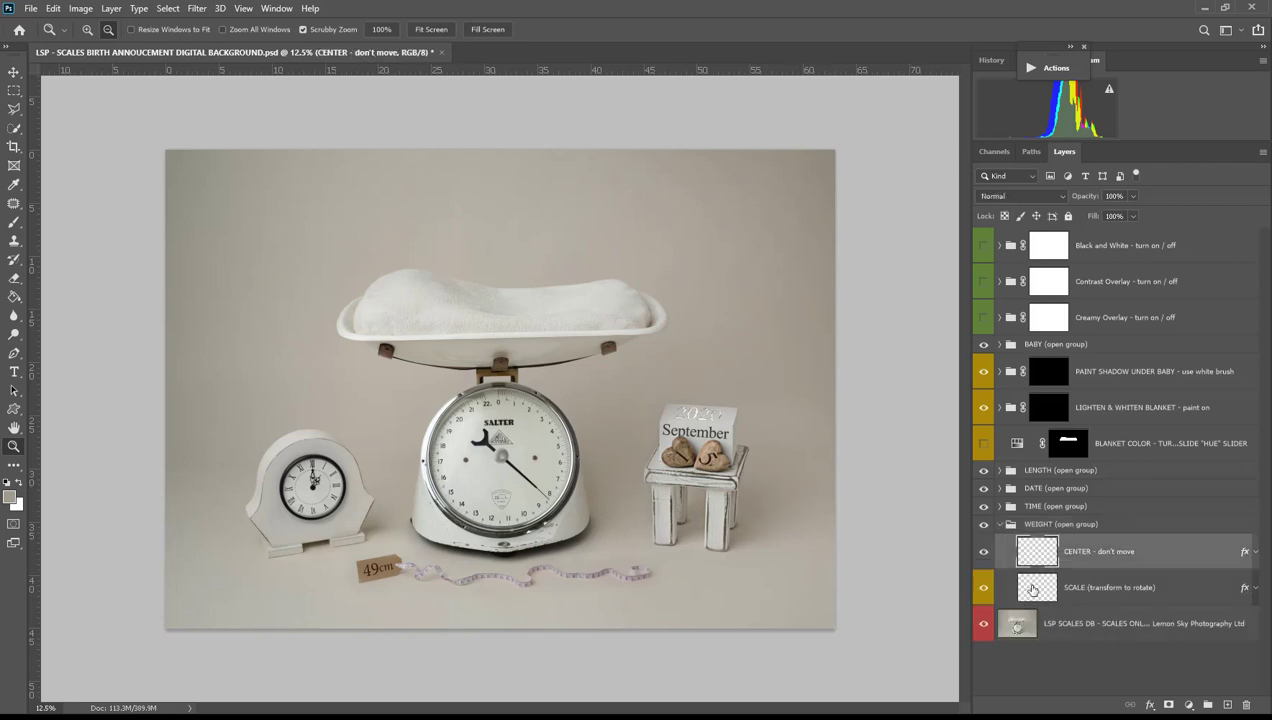
{"action": "left_click", "coordinate": [1027, 587]}
{"action": "key", "text": "ctrl+t"}
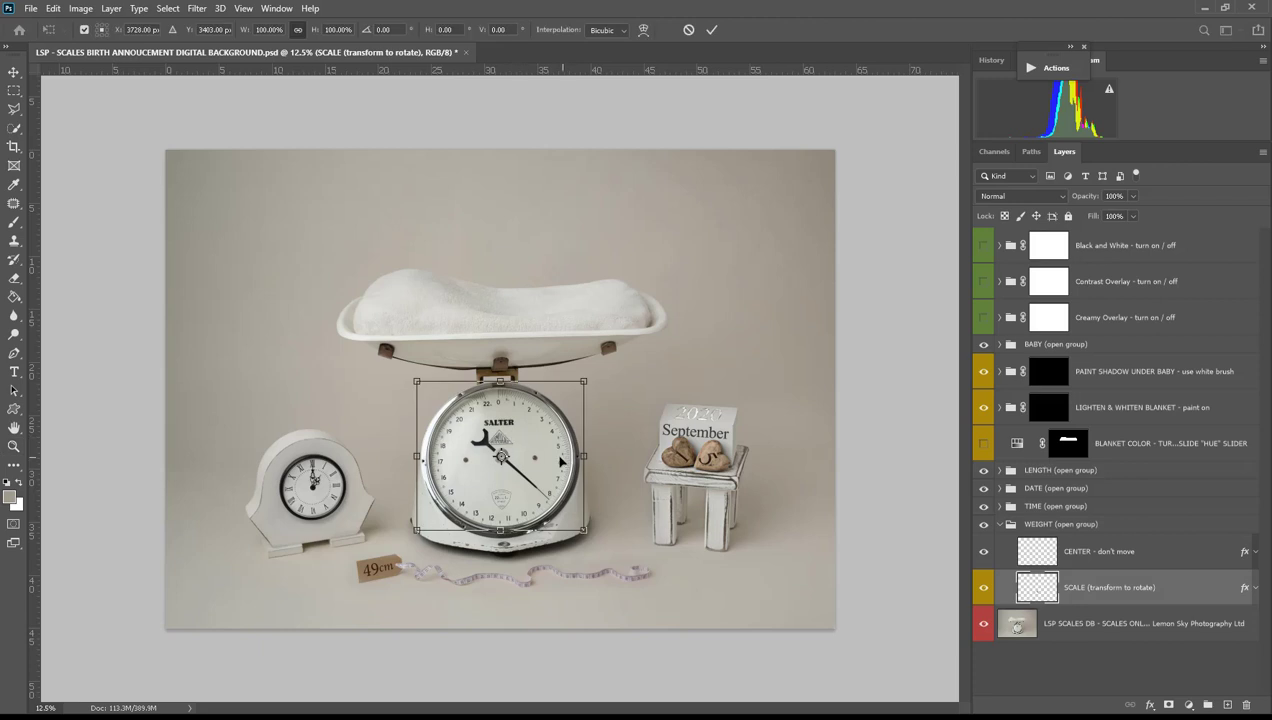
{"action": "left_click_drag", "start_coordinate": [633, 479], "coordinate": [619, 431]}
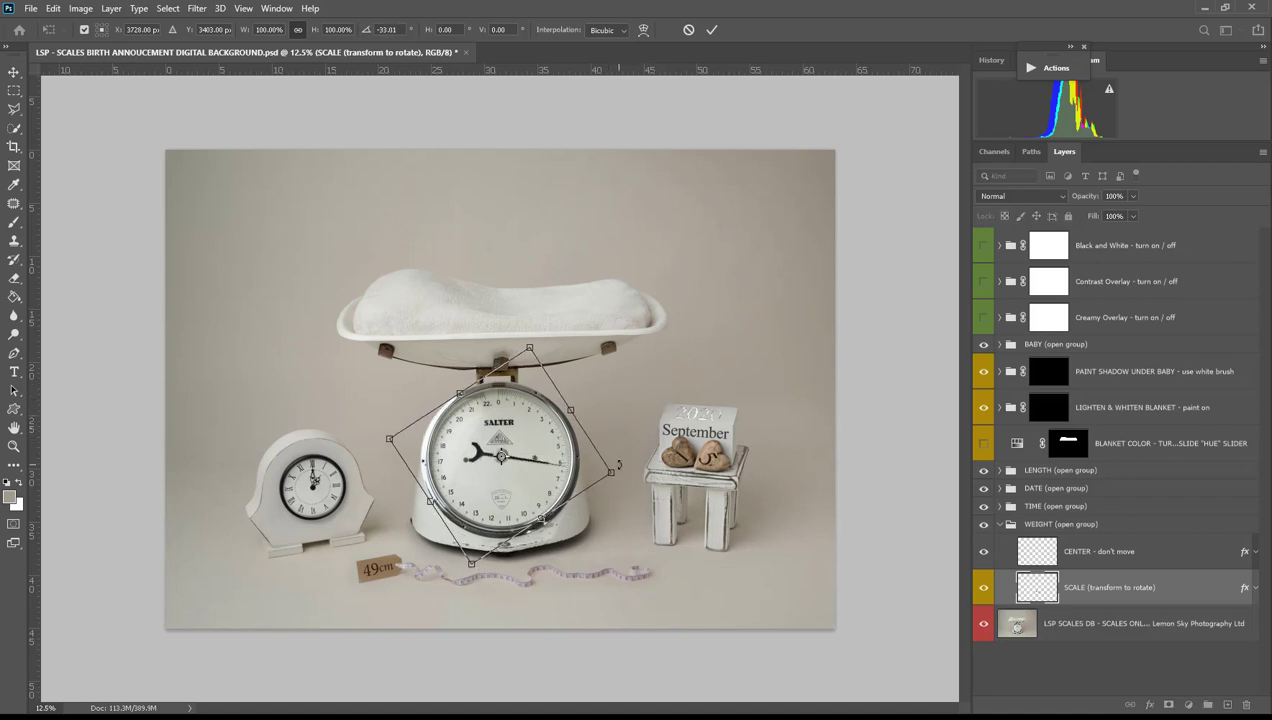
{"action": "key", "text": "Escape"}
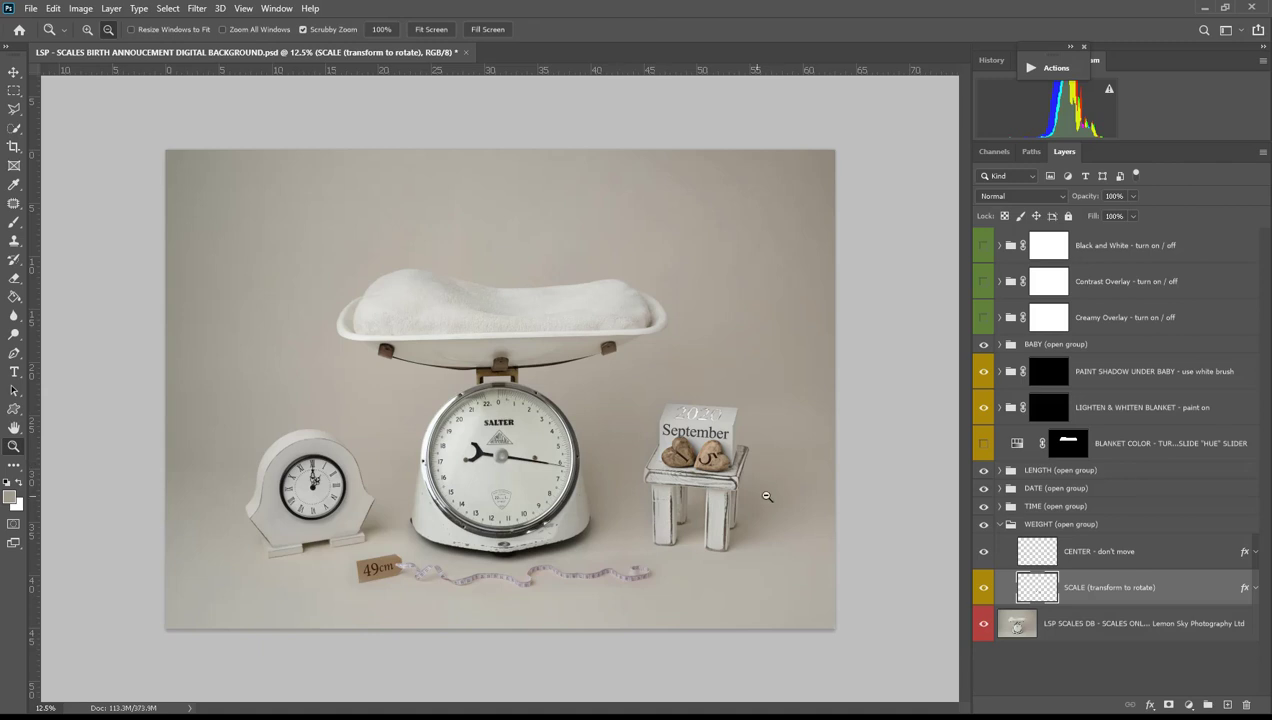
{"action": "left_click", "coordinate": [1001, 524]}
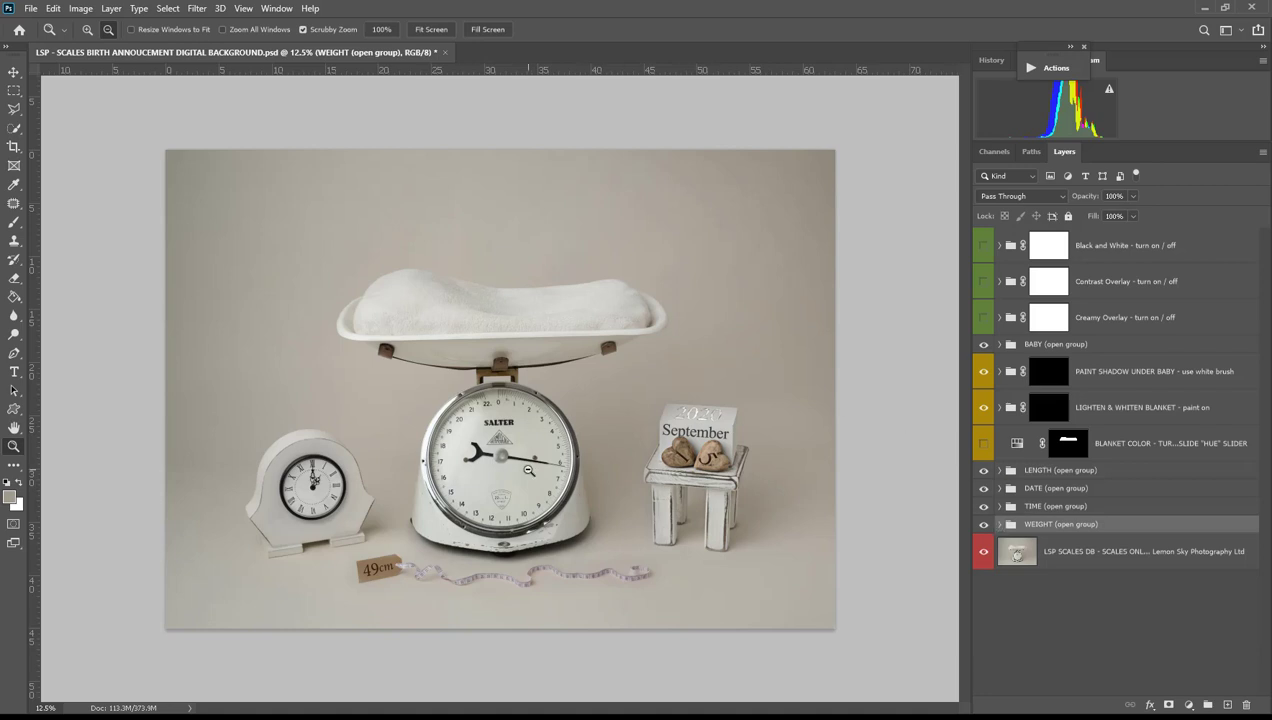
Rotate the SMALL HAND layer in the TIME group so it points to about 4 on the clock.
{"action": "left_click", "coordinate": [999, 506]}
{"action": "left_click", "coordinate": [1040, 543]}
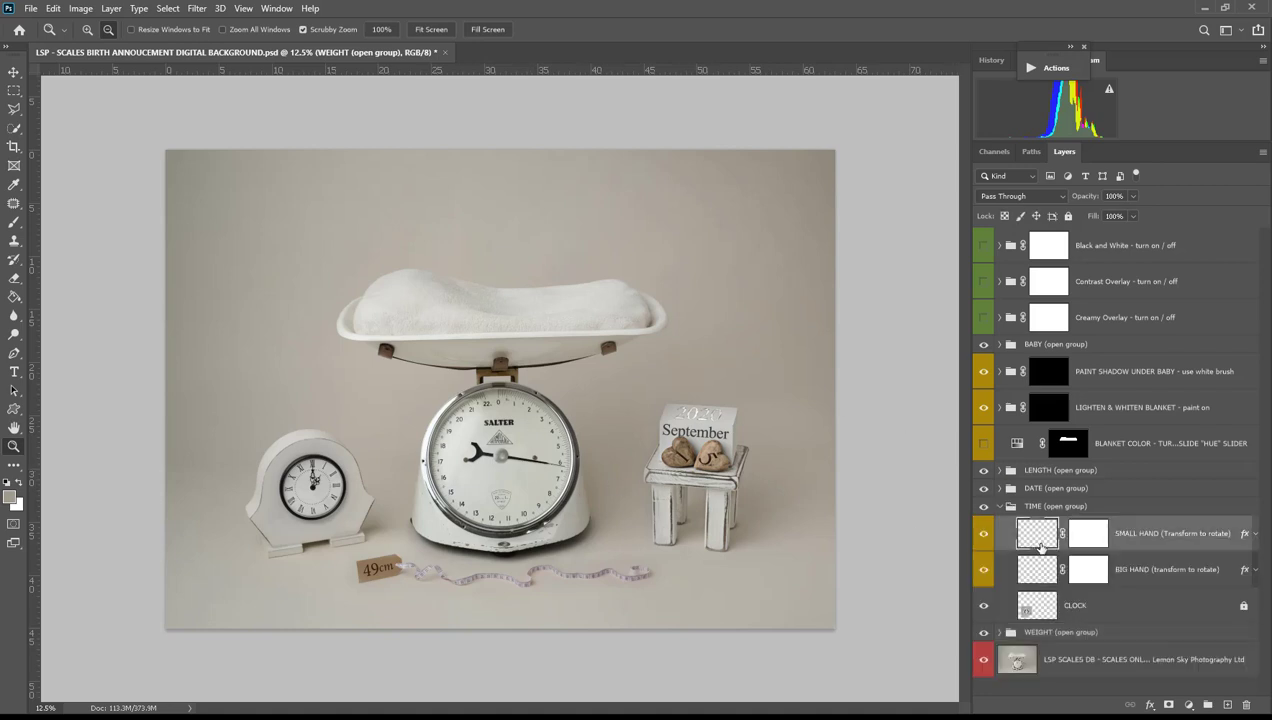
{"action": "key", "text": "ctrl+t"}
{"action": "left_click_drag", "start_coordinate": [396, 481], "coordinate": [392, 582]}
{"action": "key", "text": "Return"}
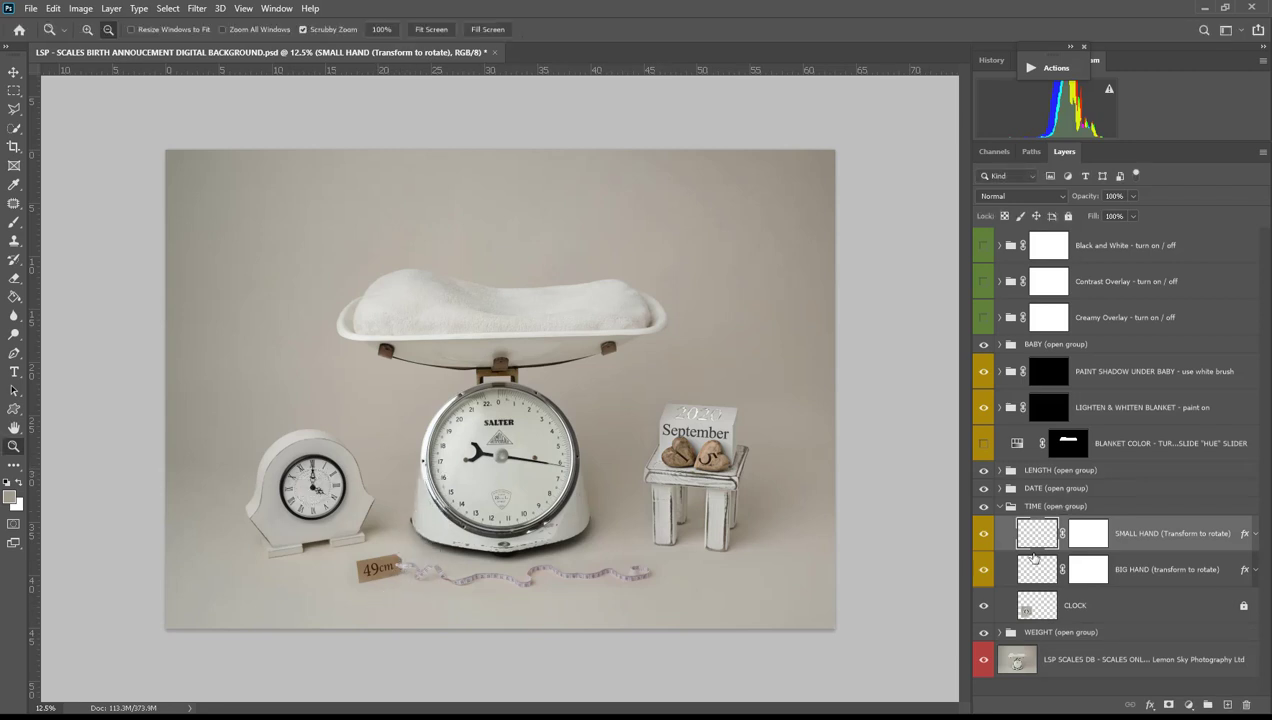
Rotate the clock's BIG HAND layer about 166° so it points between 5 and 6, and collapse the TIME group.
{"action": "left_click", "coordinate": [1027, 570]}
{"action": "key", "text": "ctrl+t"}
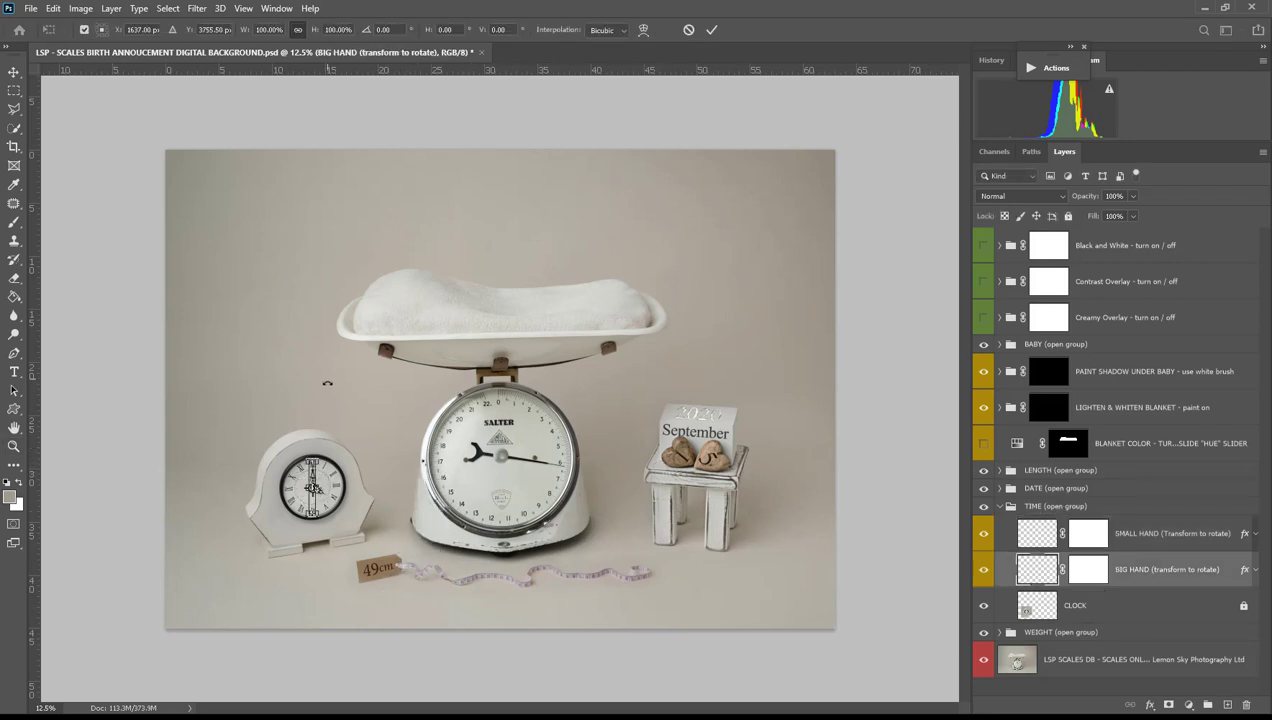
{"action": "left_click_drag", "start_coordinate": [338, 429], "coordinate": [290, 608]}
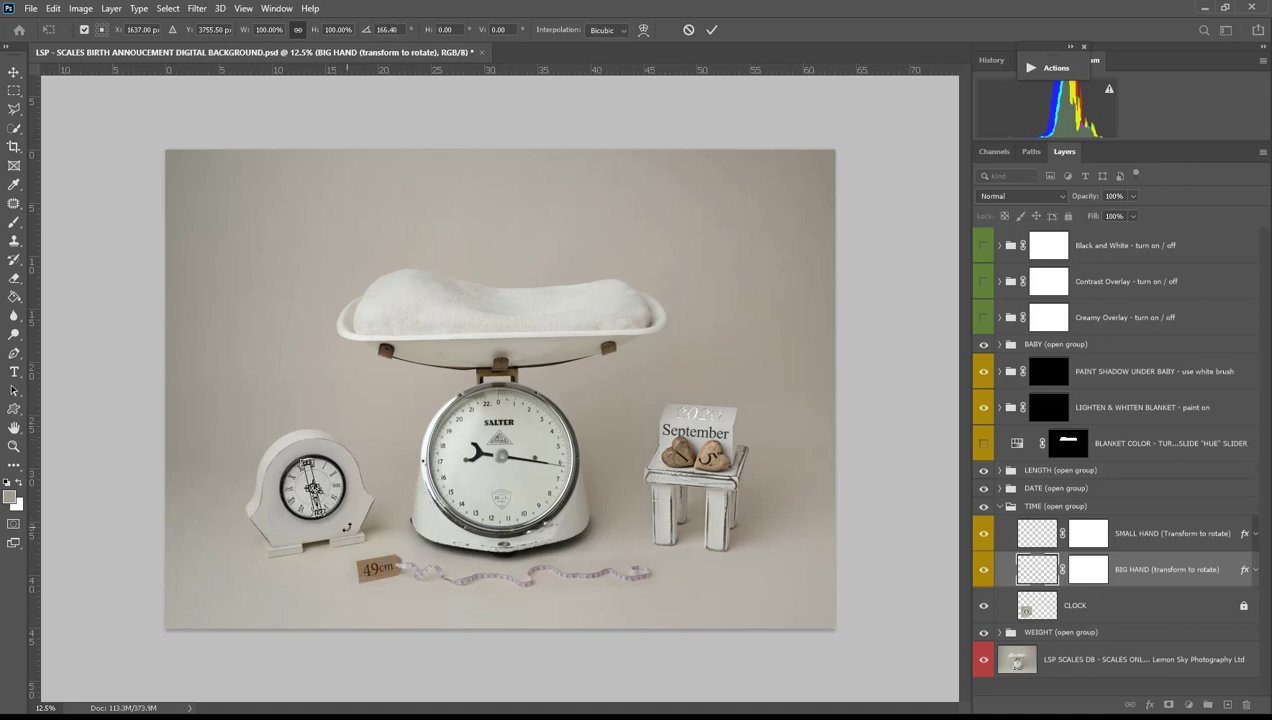
{"action": "key", "text": "Return"}
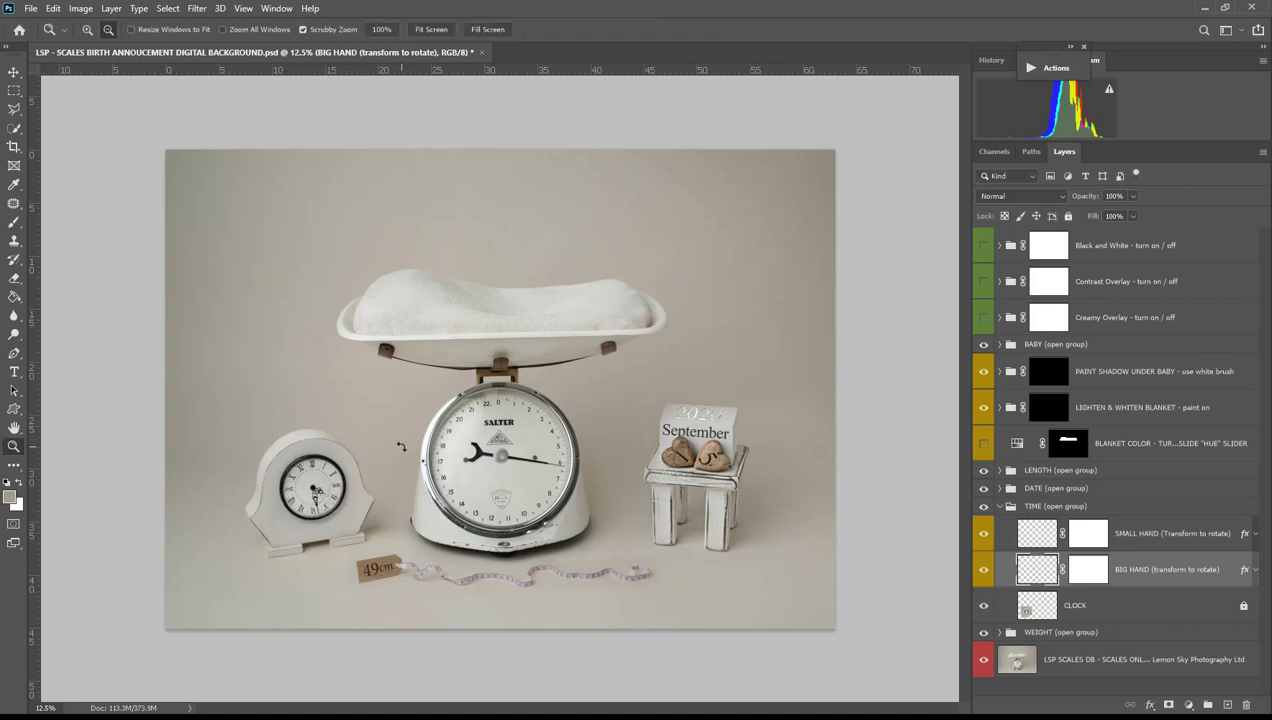
{"action": "left_click", "coordinate": [999, 507]}
Set the YEAR text in the DATE group to 2021.
{"action": "left_click", "coordinate": [998, 488]}
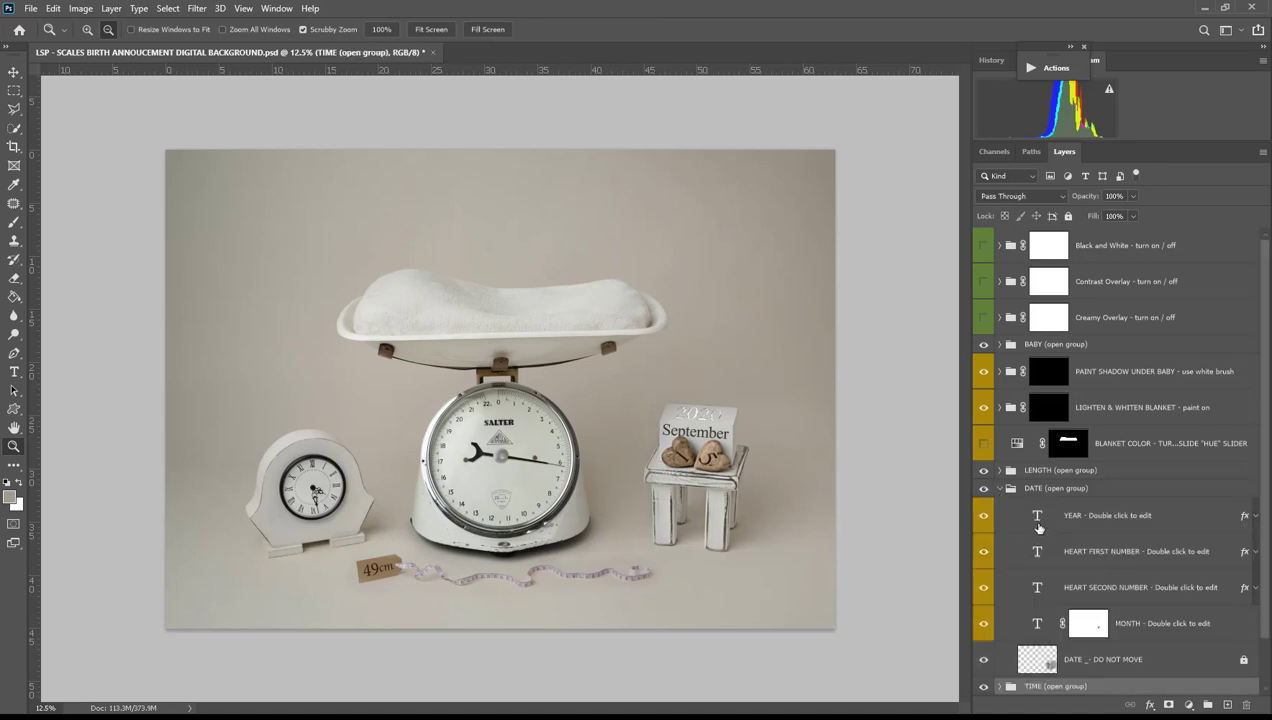
{"action": "double_click", "coordinate": [1037, 517]}
{"action": "type", "text": "2021"}
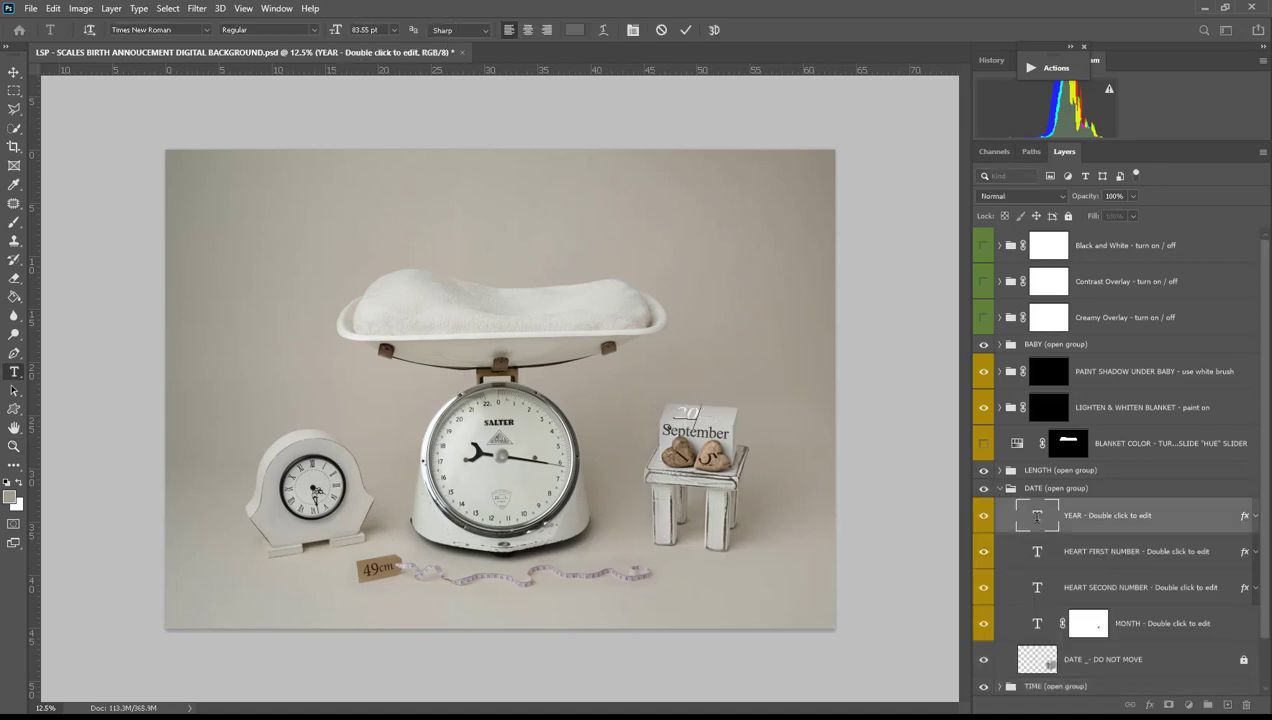
{"action": "key", "text": "ctrl+Return"}
{"action": "key", "text": "z"}
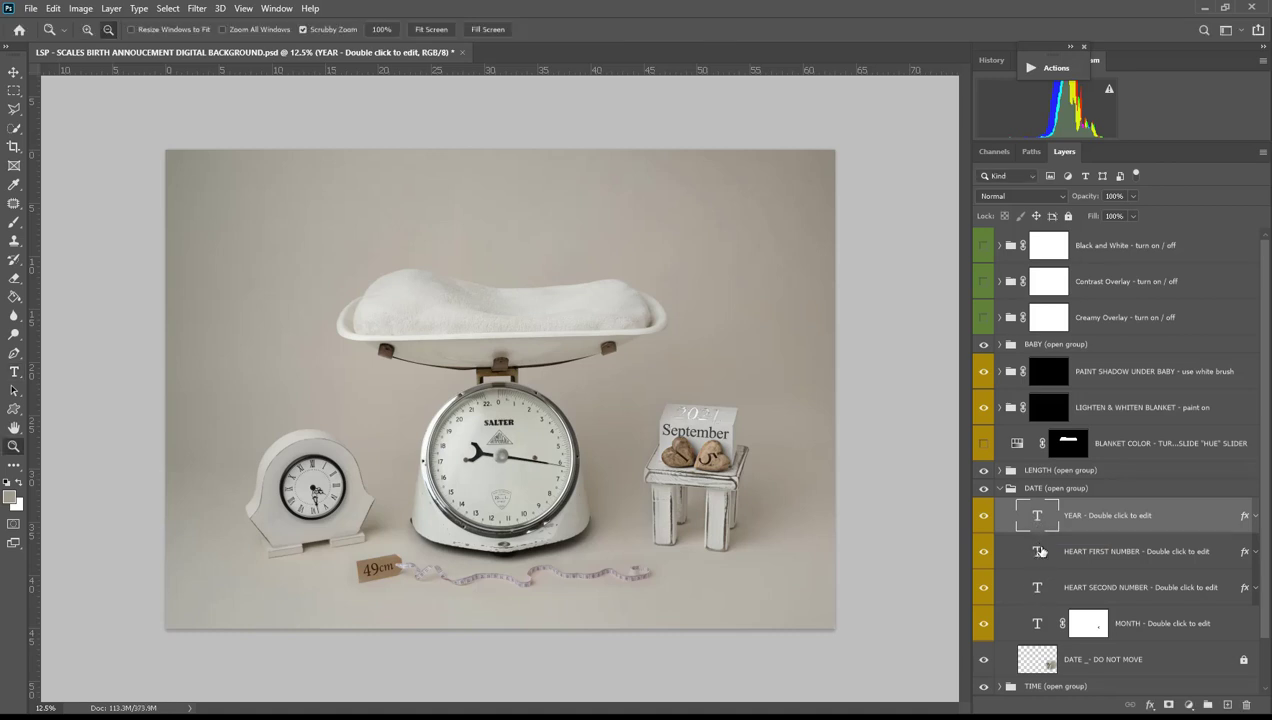
Replace the day numbers on the two hearts, setting the first heart's number to 0.
{"action": "double_click", "coordinate": [1040, 551]}
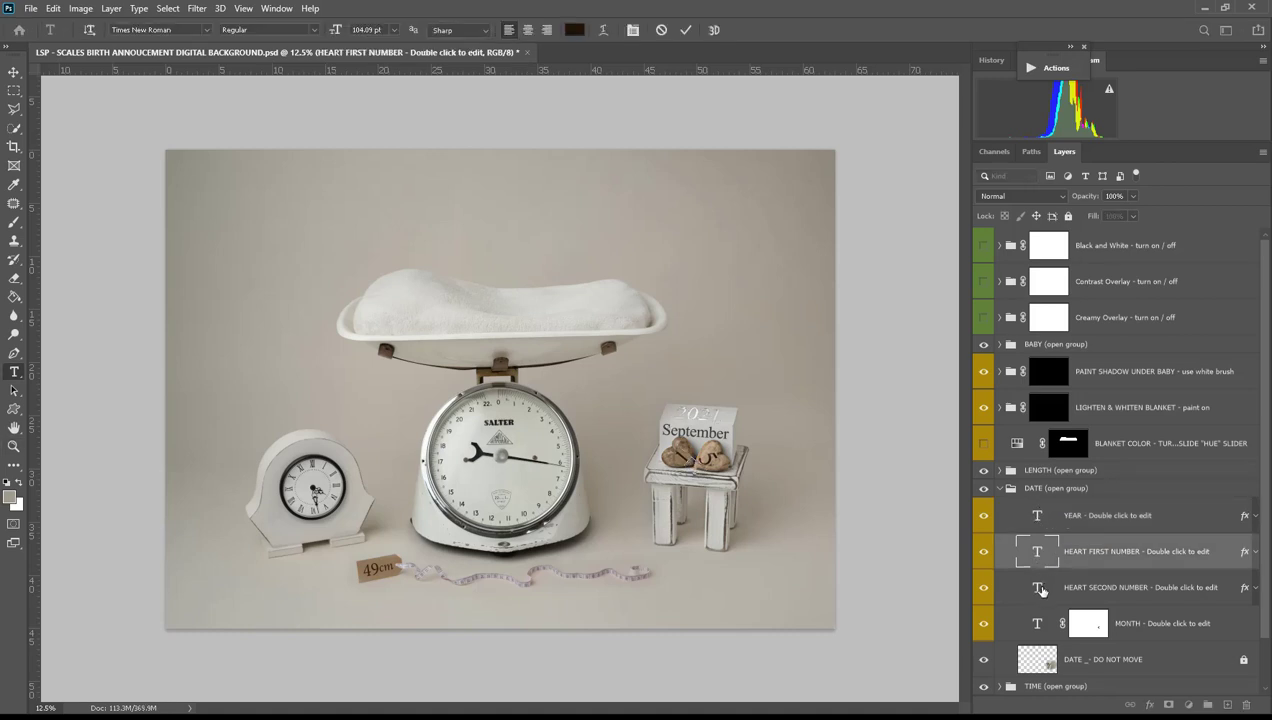
{"action": "double_click", "coordinate": [1037, 587]}
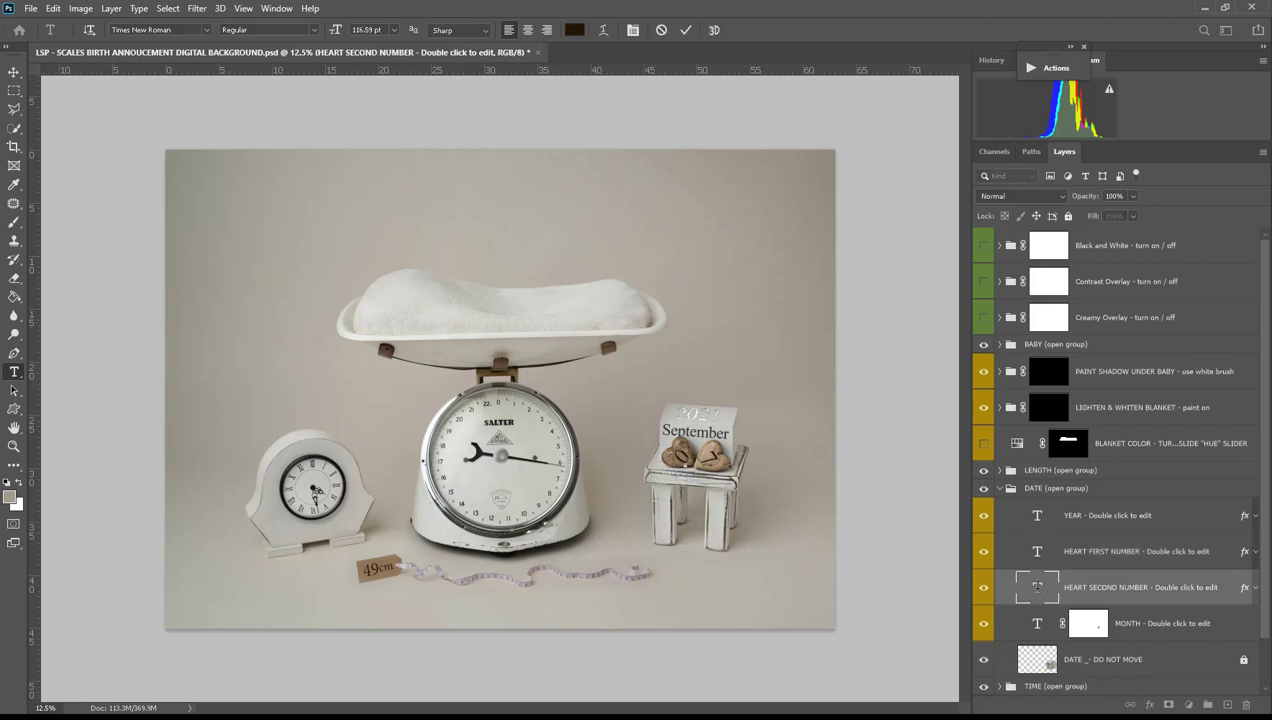
Set the MONTH text to December and collapse the DATE group.
{"action": "double_click", "coordinate": [1037, 625]}
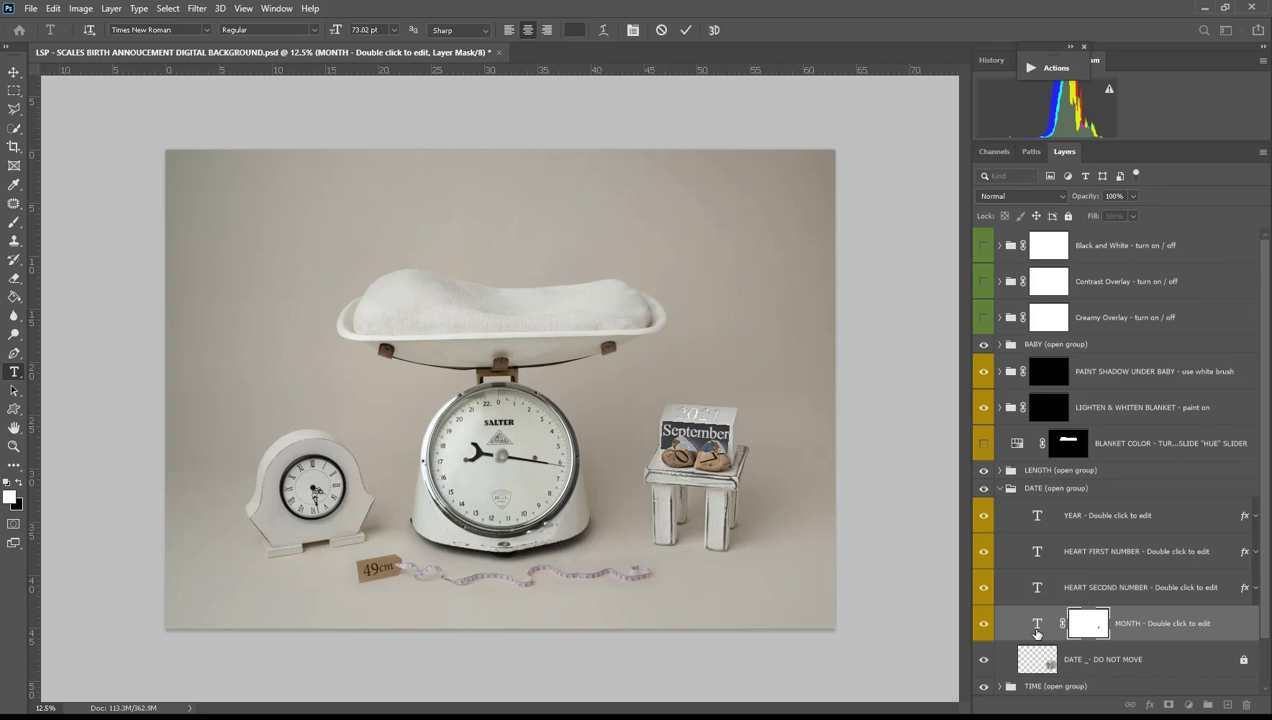
{"action": "type", "text": "DEcember"}
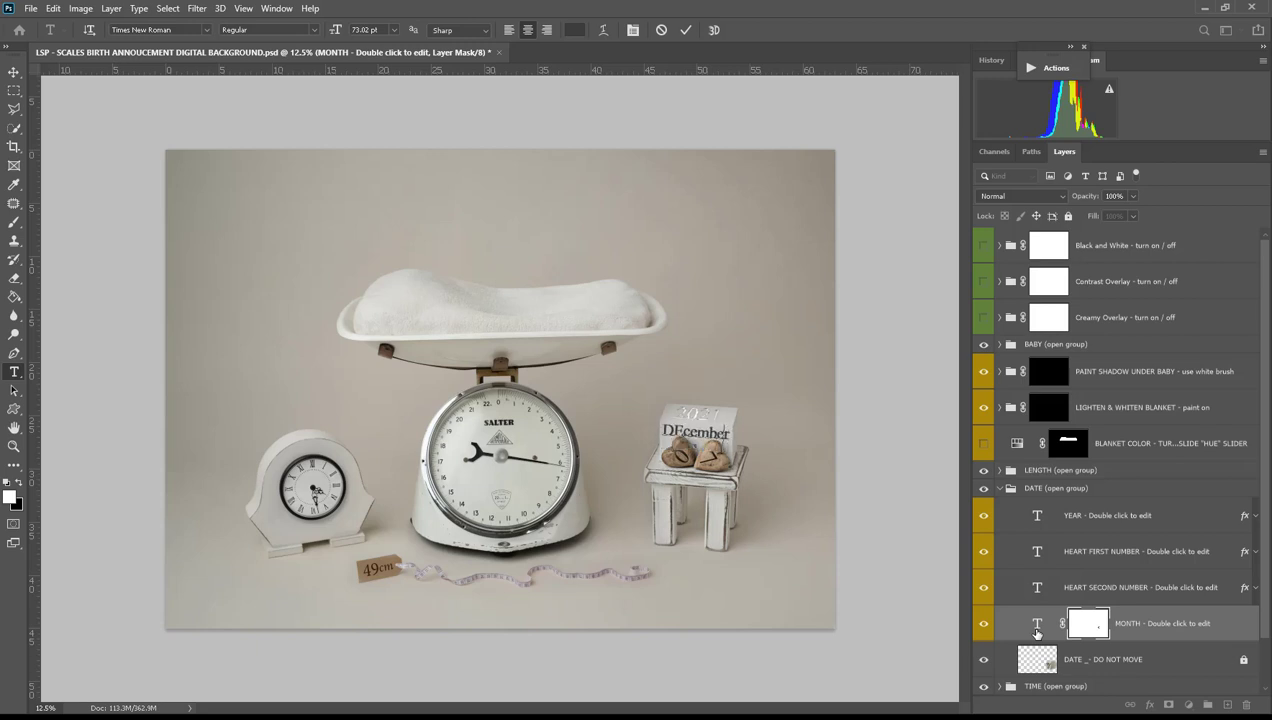
{"action": "key", "text": "BackSpace"}
{"action": "type", "text": "e"}
{"action": "key", "text": "ctrl+Return"}
{"action": "key", "text": "z"}
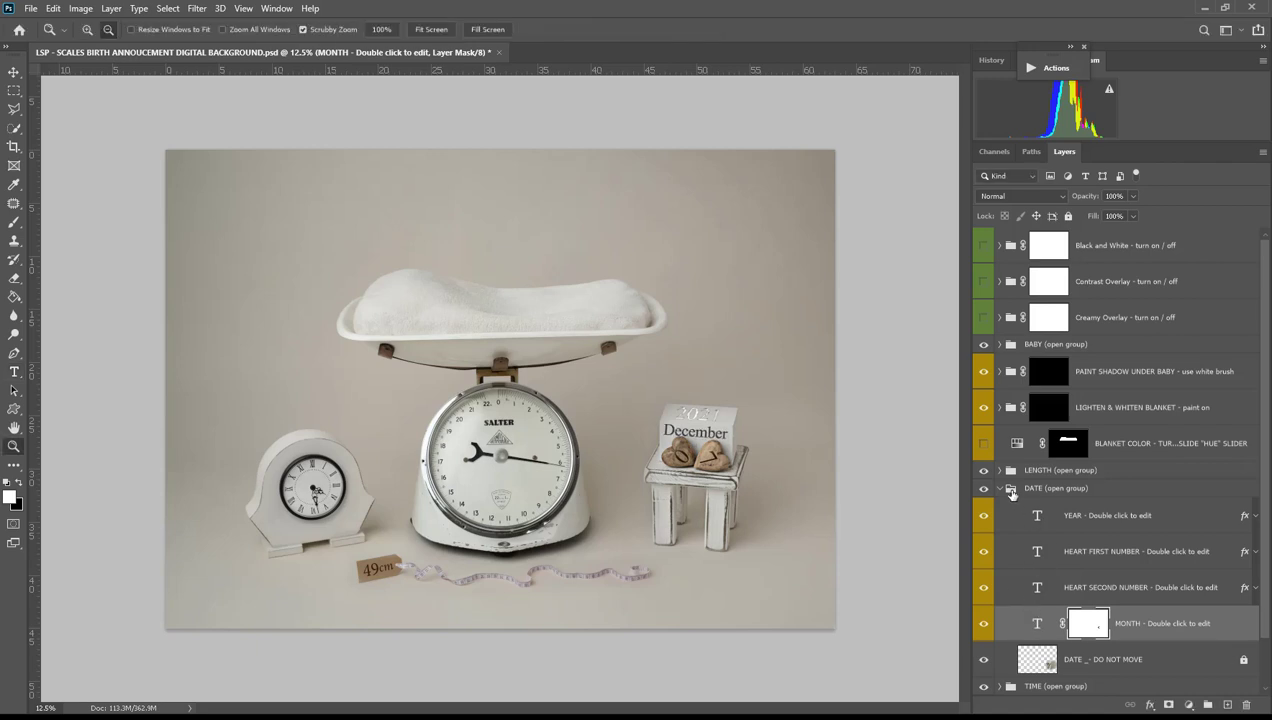
{"action": "left_click", "coordinate": [999, 488]}
Set the tape measure's LENGTH tag text to 51cm and collapse the LENGTH group.
{"action": "left_click", "coordinate": [999, 470]}
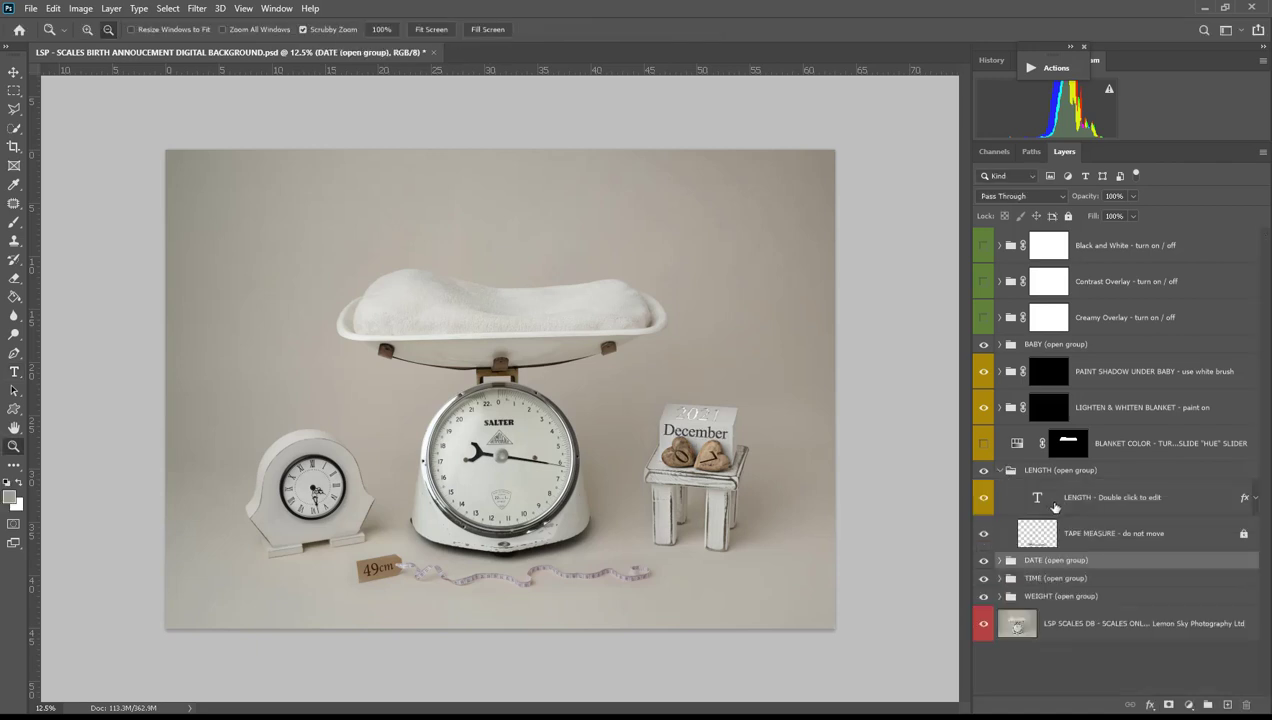
{"action": "double_click", "coordinate": [1038, 501]}
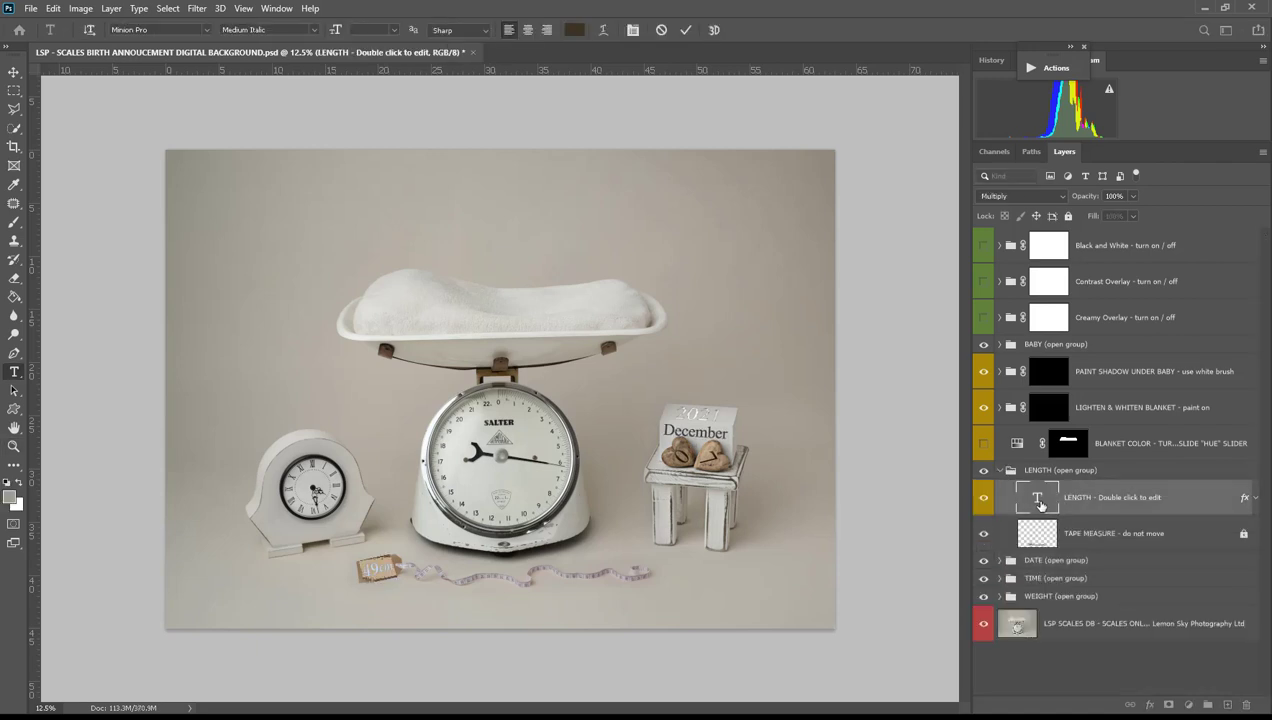
{"action": "type", "text": "51"}
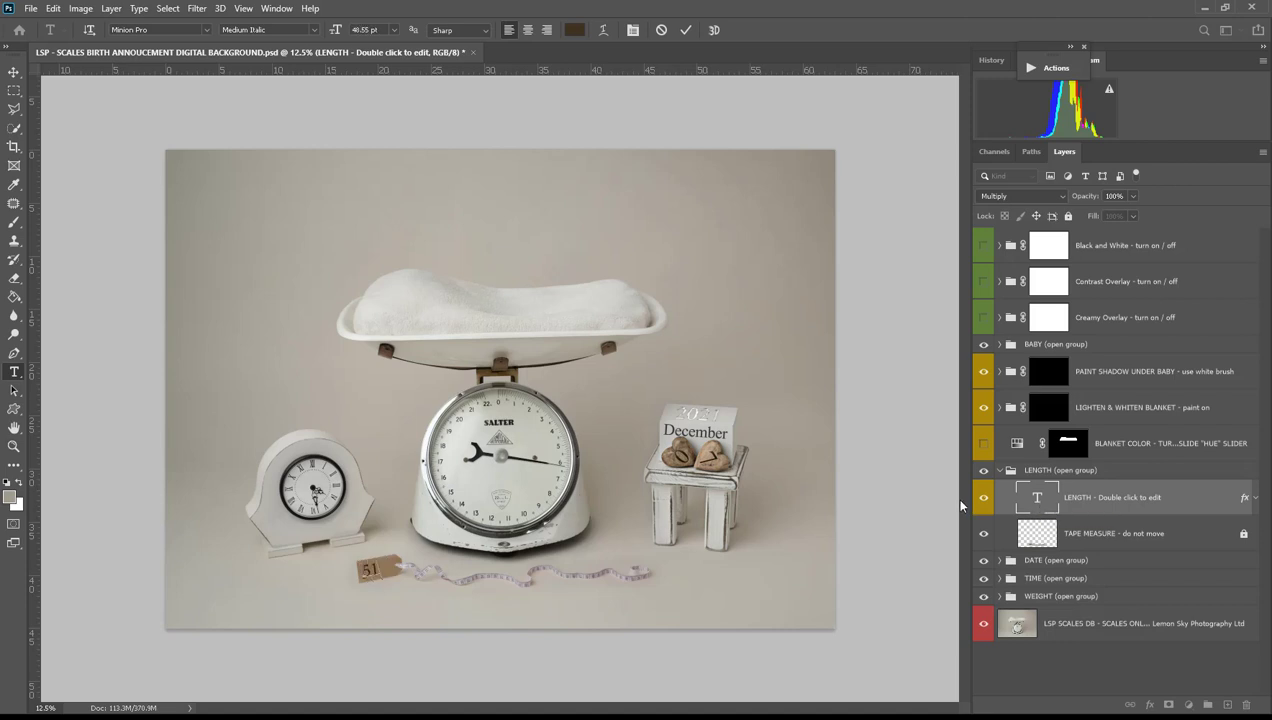
{"action": "type", "text": "cm"}
{"action": "key", "text": "ctrl+Return"}
{"action": "key", "text": "z"}
{"action": "left_click", "coordinate": [998, 470]}
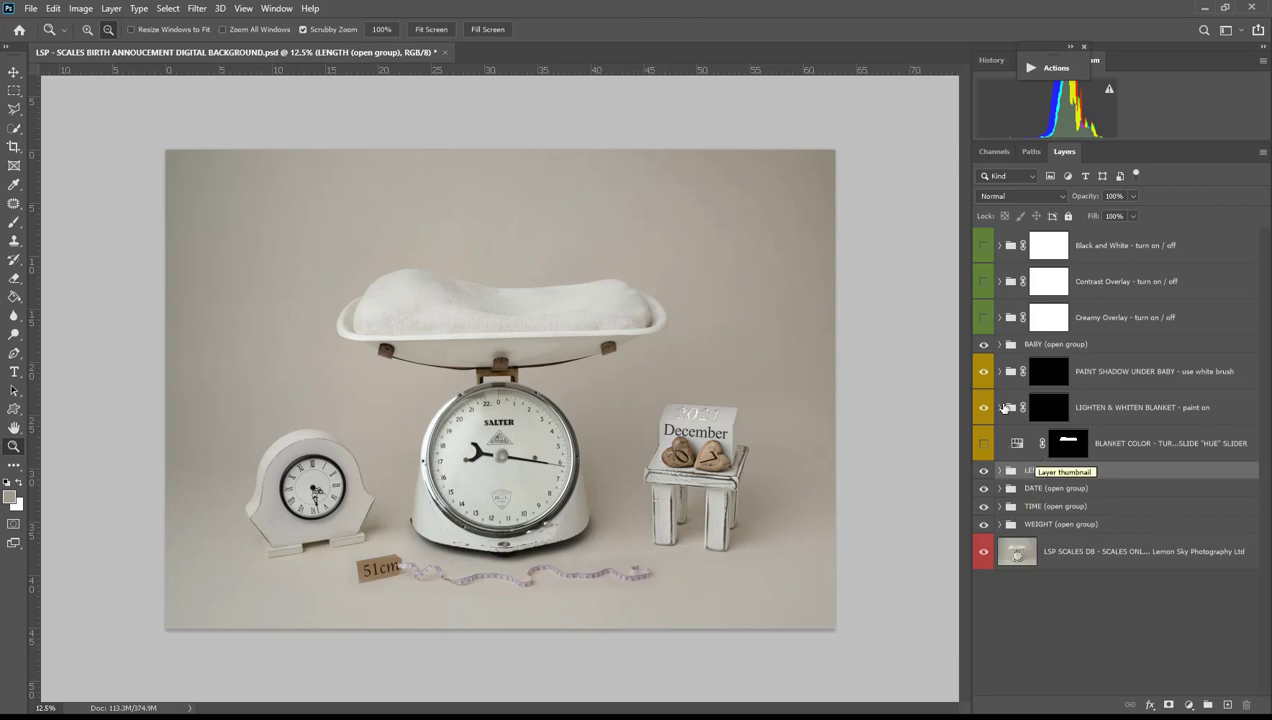
Open the contents of the ADD BABY smart object from the BABY group for editing.
{"action": "left_click", "coordinate": [999, 345]}
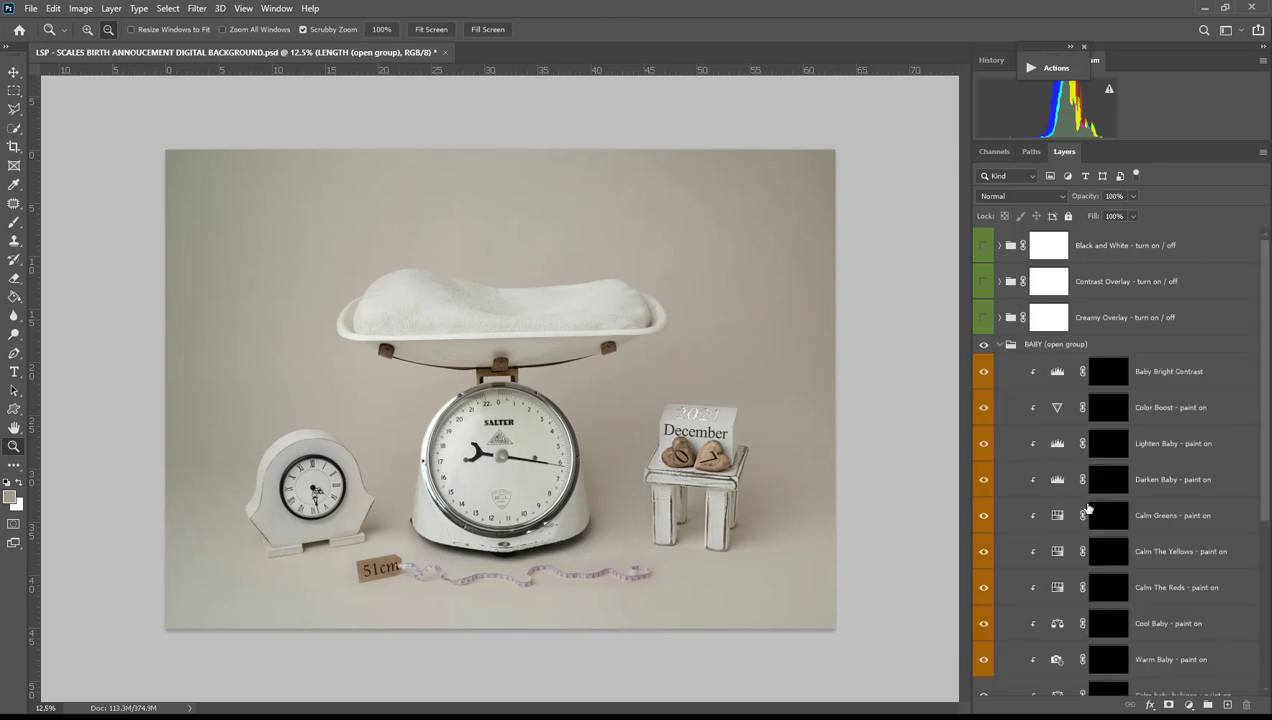
{"action": "scroll", "coordinate": [1078, 506], "scroll_direction": "down", "scroll_amount": 3}
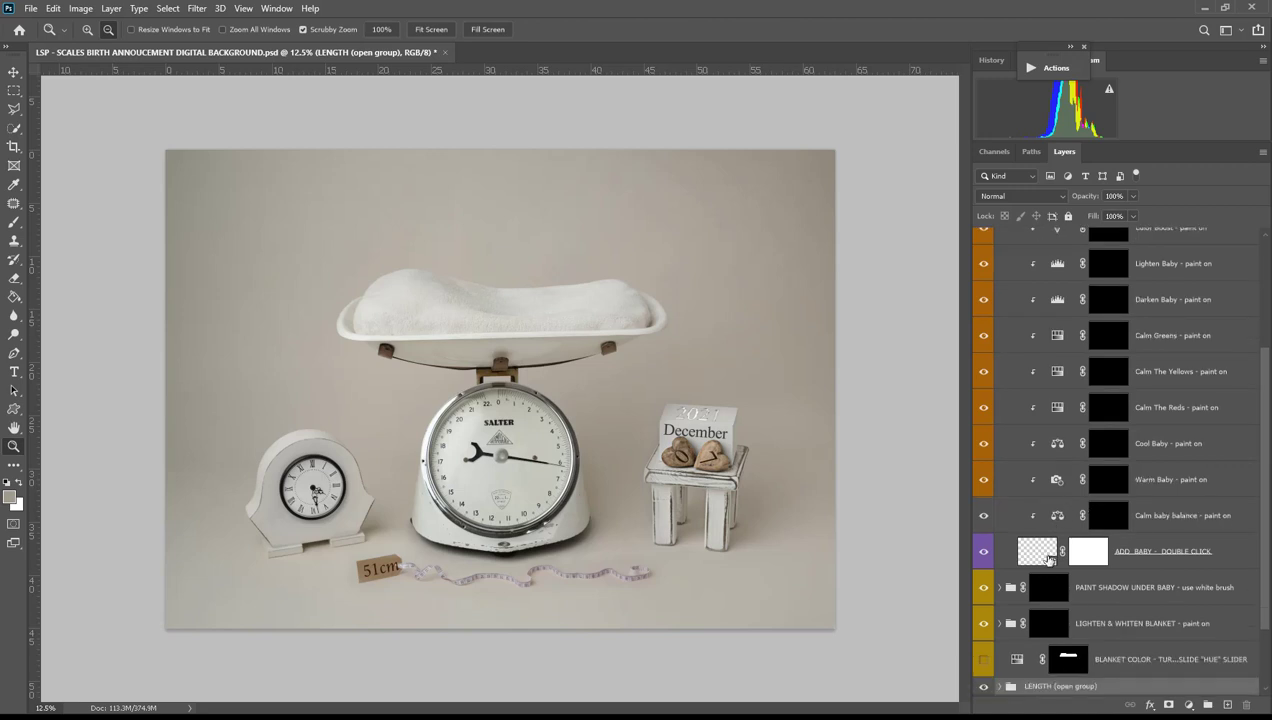
{"action": "left_click", "coordinate": [1030, 560]}
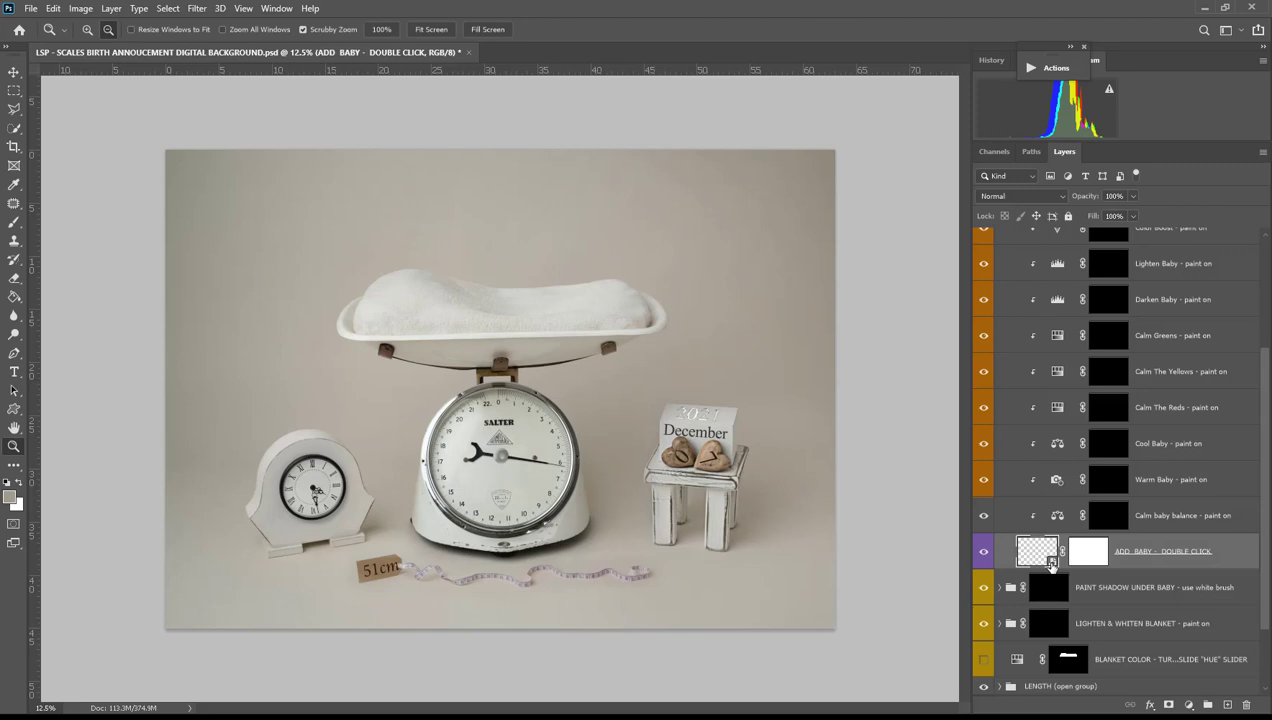
{"action": "double_click", "coordinate": [1051, 565]}
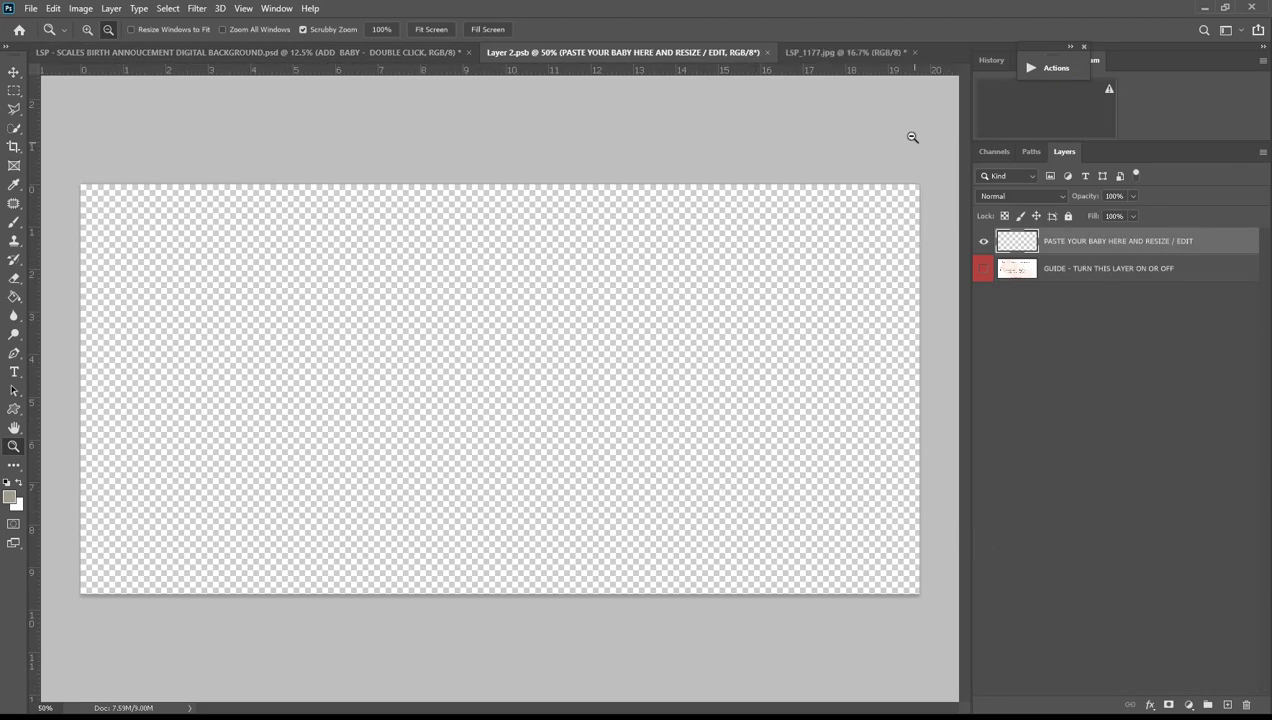
In LSP_1177.jpg, select a rectangular area around the sleeping baby and its blanket, and copy it.
{"action": "left_click", "coordinate": [845, 52]}
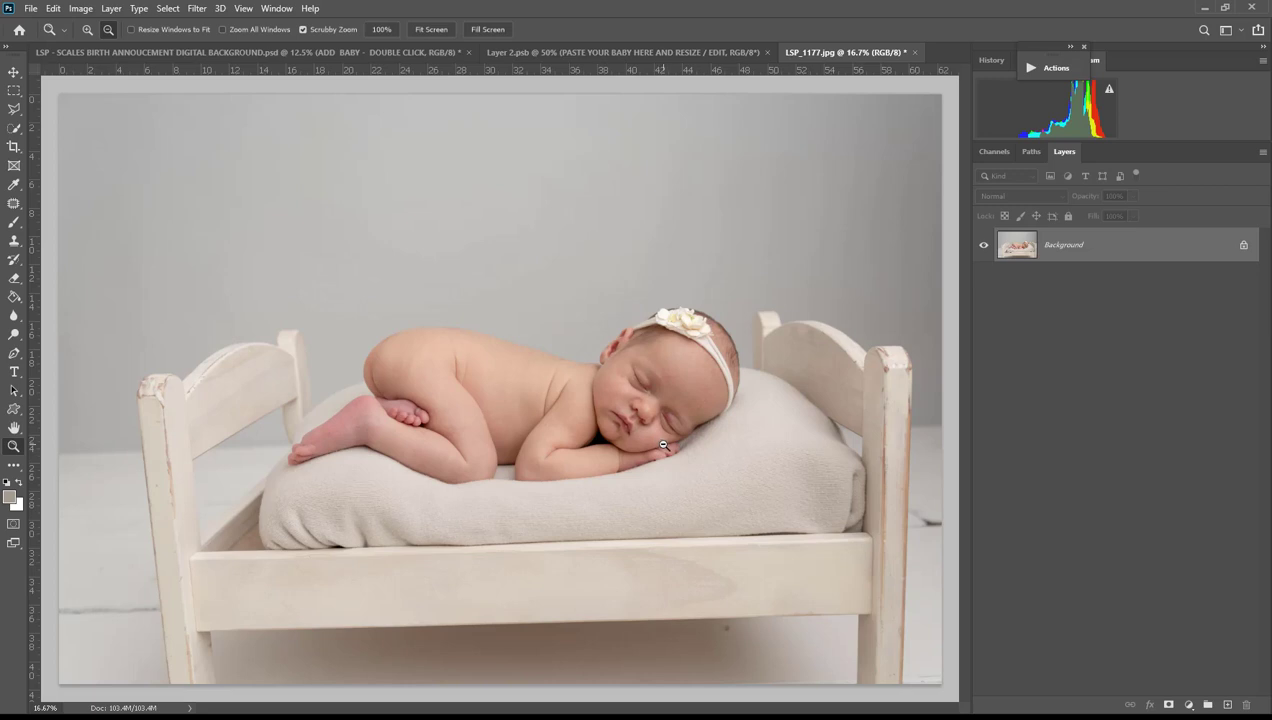
{"action": "key", "text": "m"}
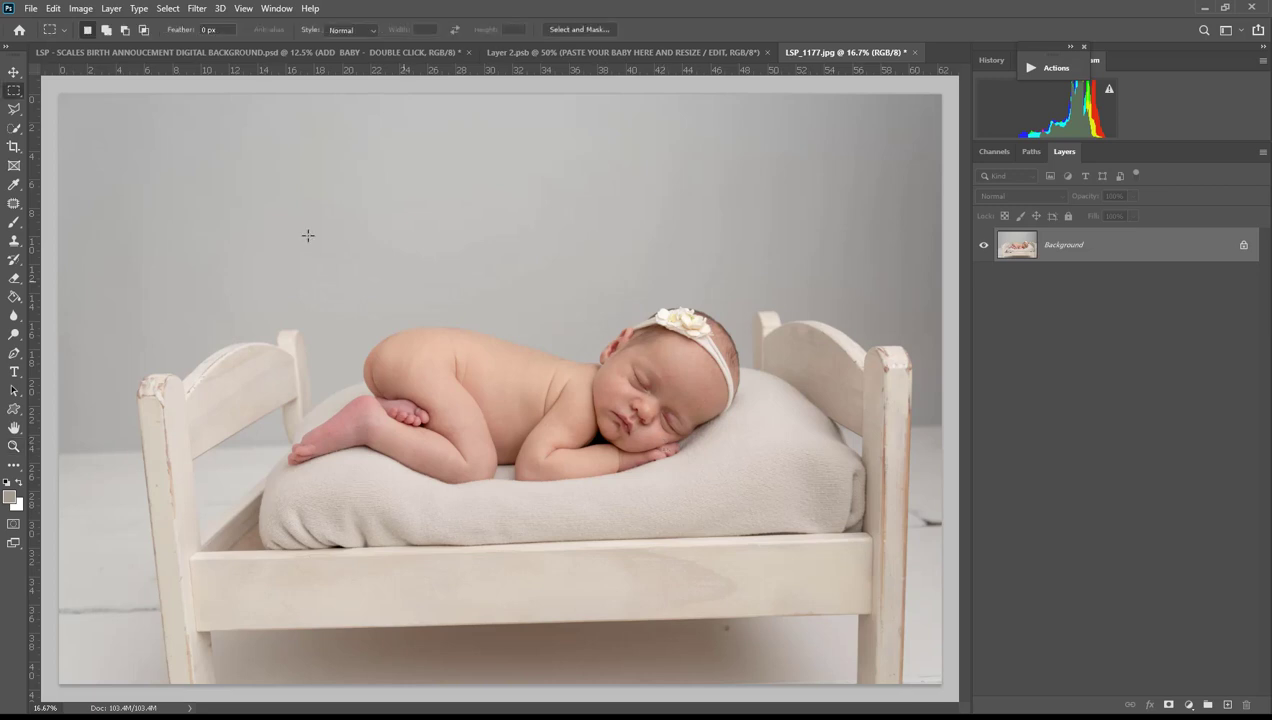
{"action": "right_click", "coordinate": [16, 90]}
{"action": "left_click", "coordinate": [42, 96]}
{"action": "left_click_drag", "start_coordinate": [248, 234], "coordinate": [796, 540]}
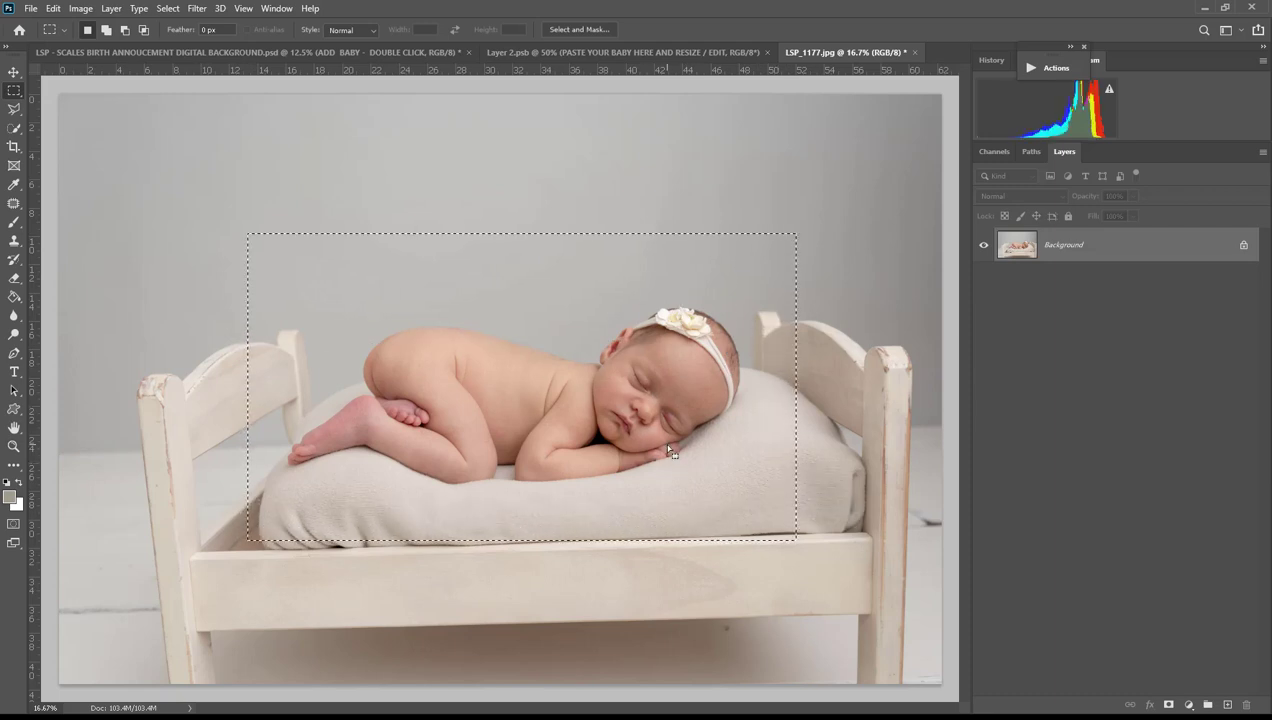
{"action": "left_click", "coordinate": [53, 8]}
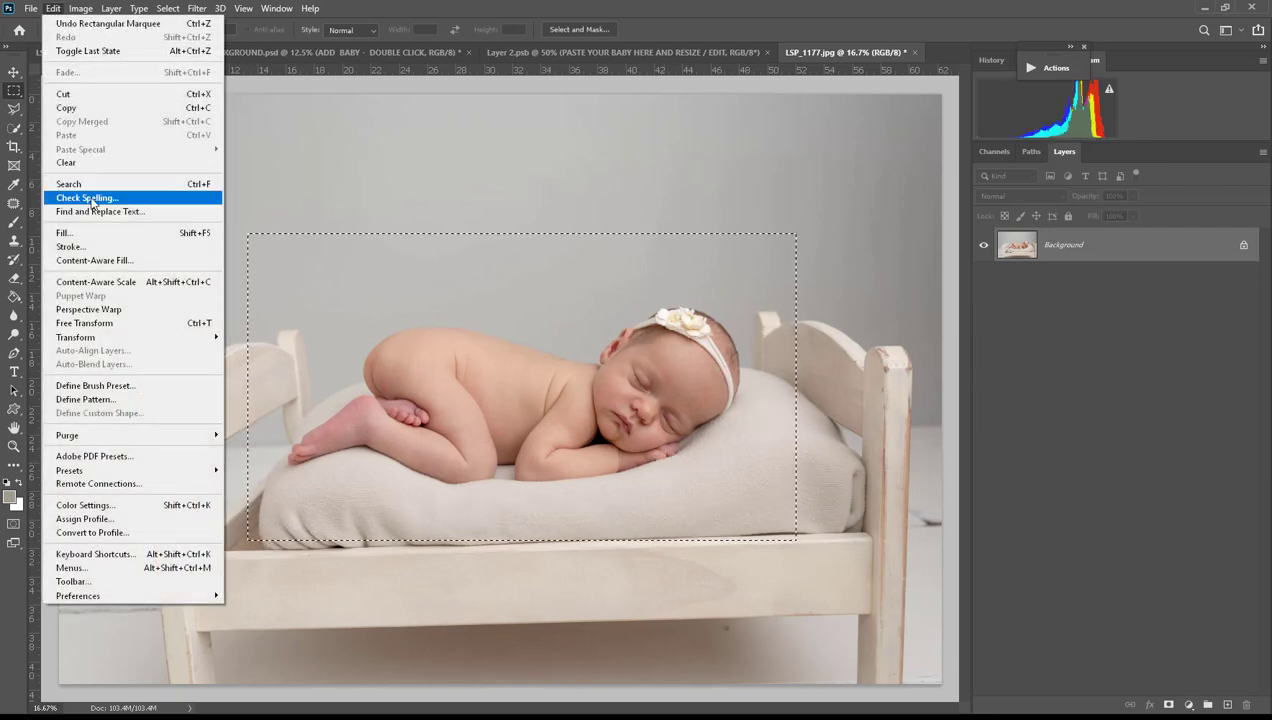
{"action": "left_click", "coordinate": [78, 107]}
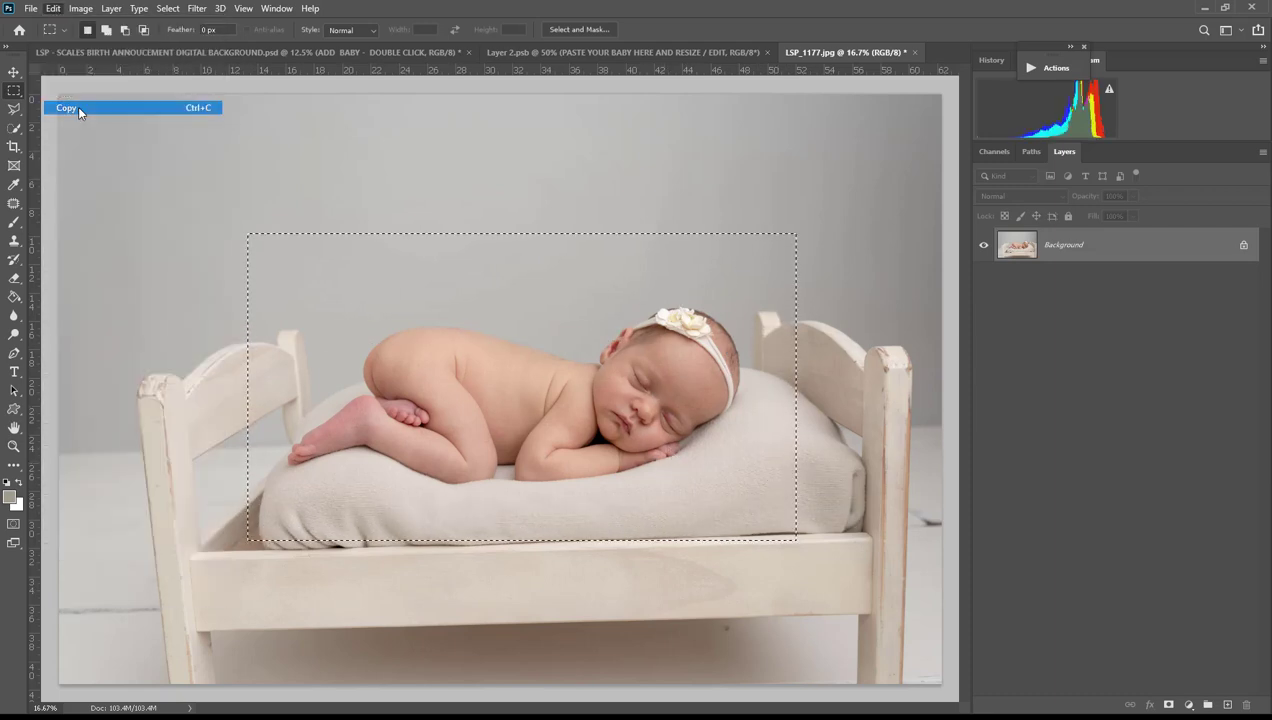
In Layer 2.psb, show the GUIDE layer and paste the copied baby photo directly above it, accepting the colour profile conversion.
{"action": "left_click", "coordinate": [548, 54]}
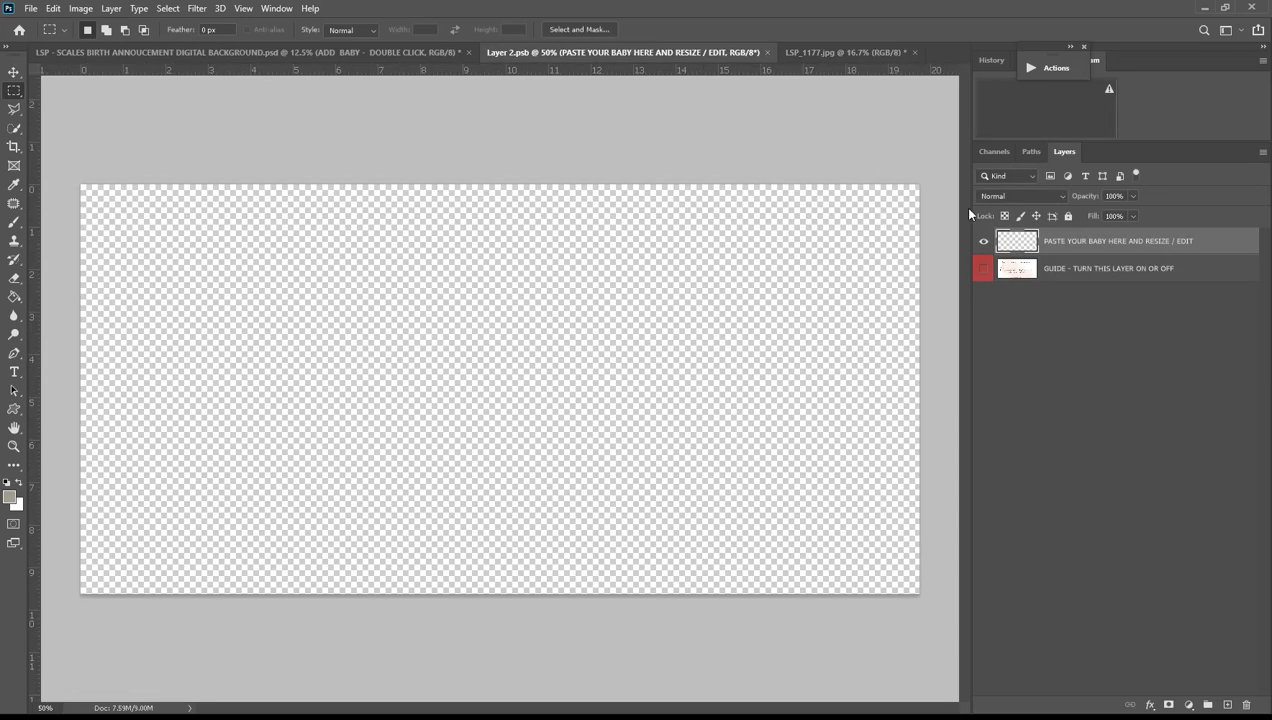
{"action": "left_click", "coordinate": [983, 268]}
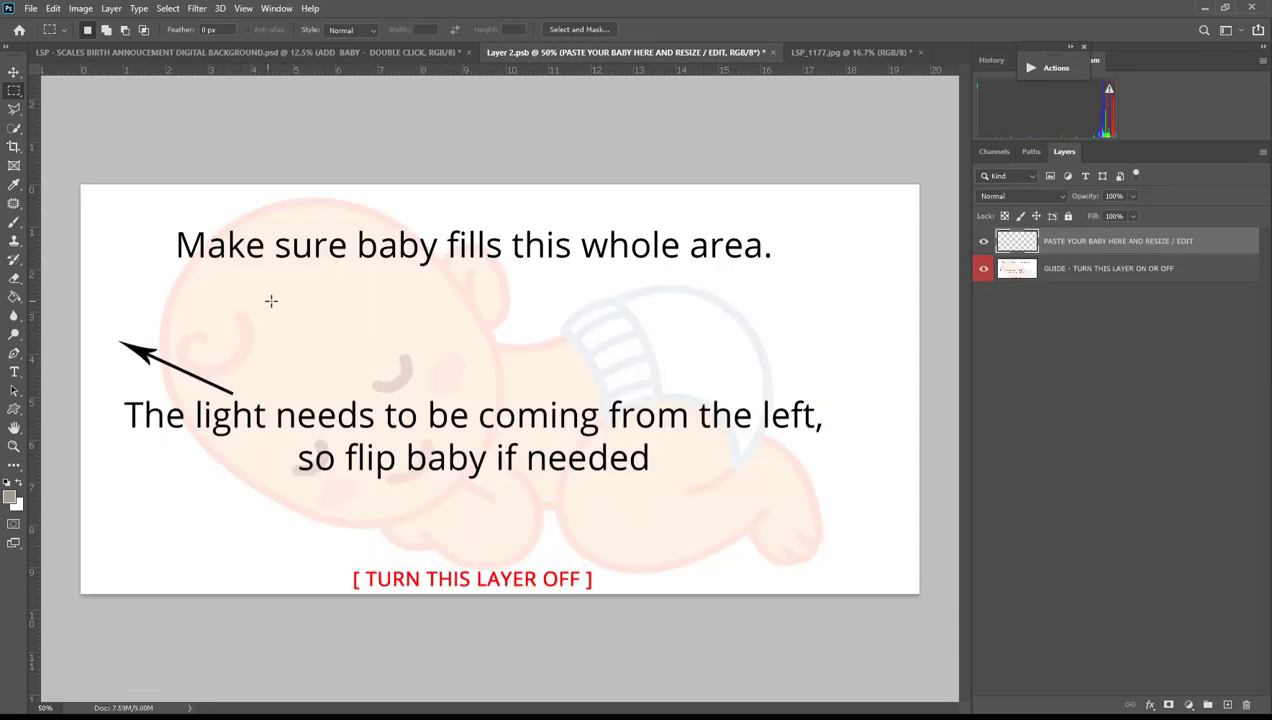
{"action": "left_click", "coordinate": [1066, 276]}
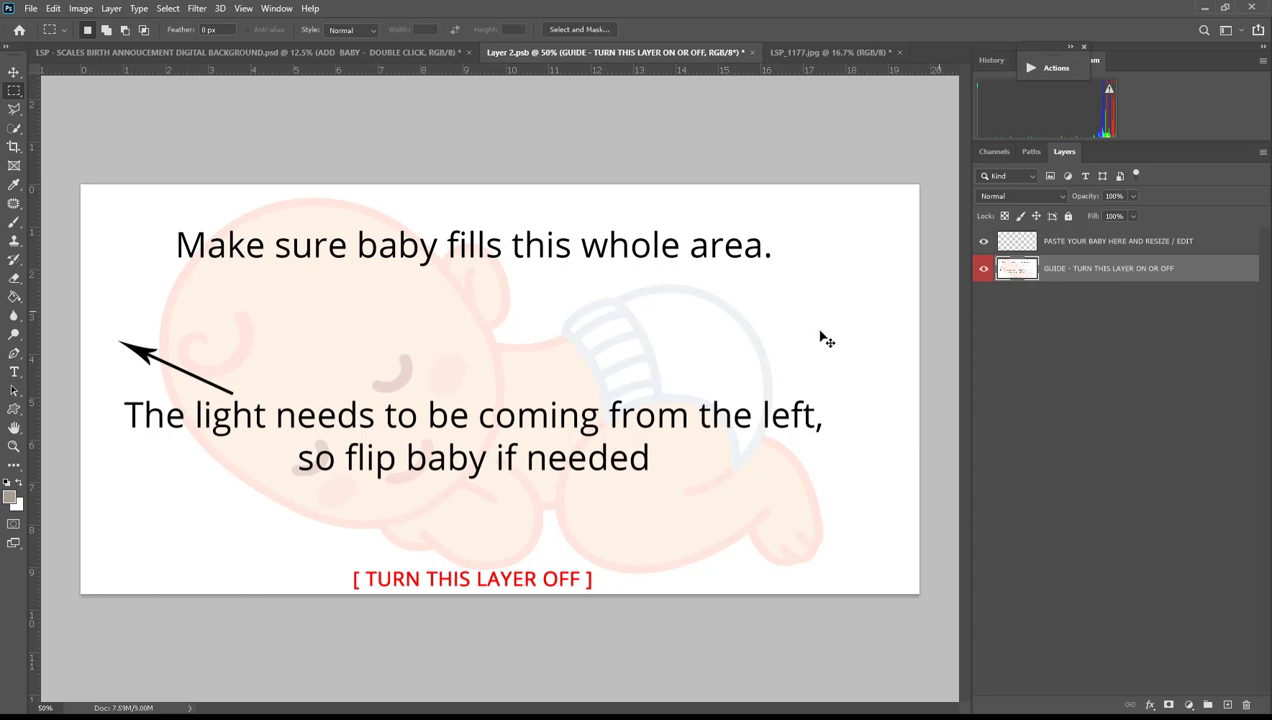
{"action": "key", "text": "ctrl+v"}
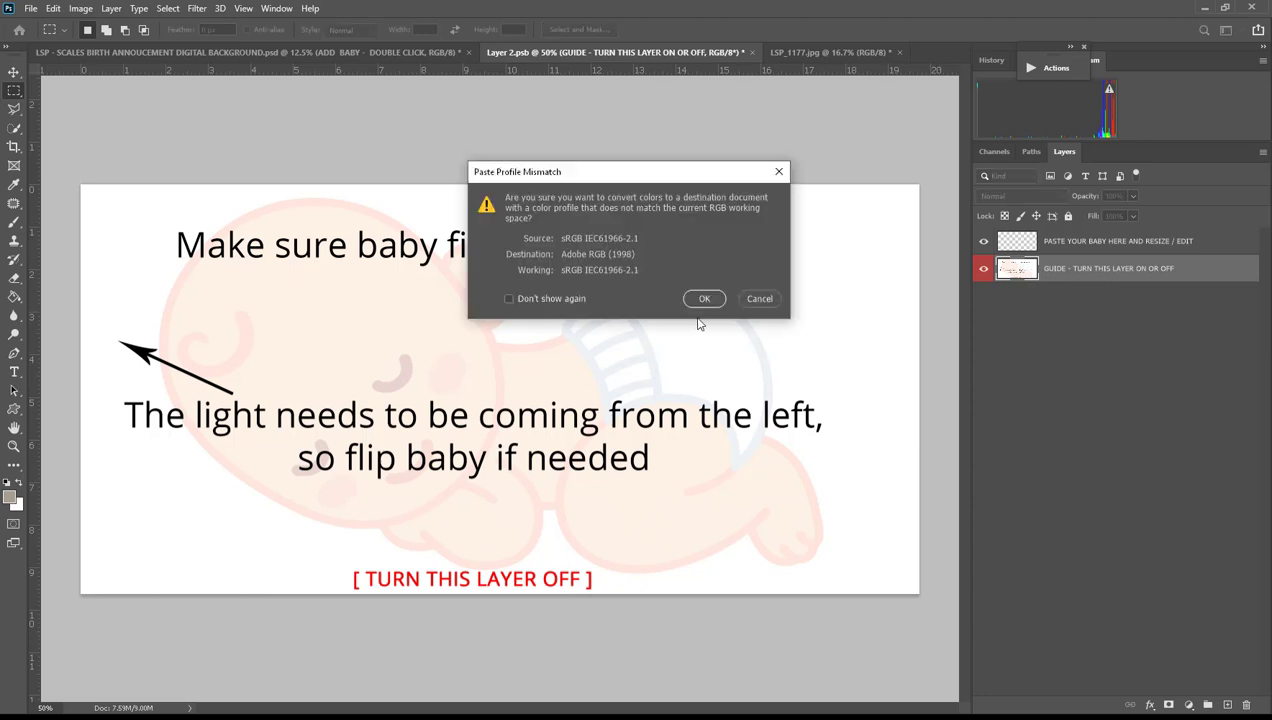
{"action": "left_click", "coordinate": [697, 302]}
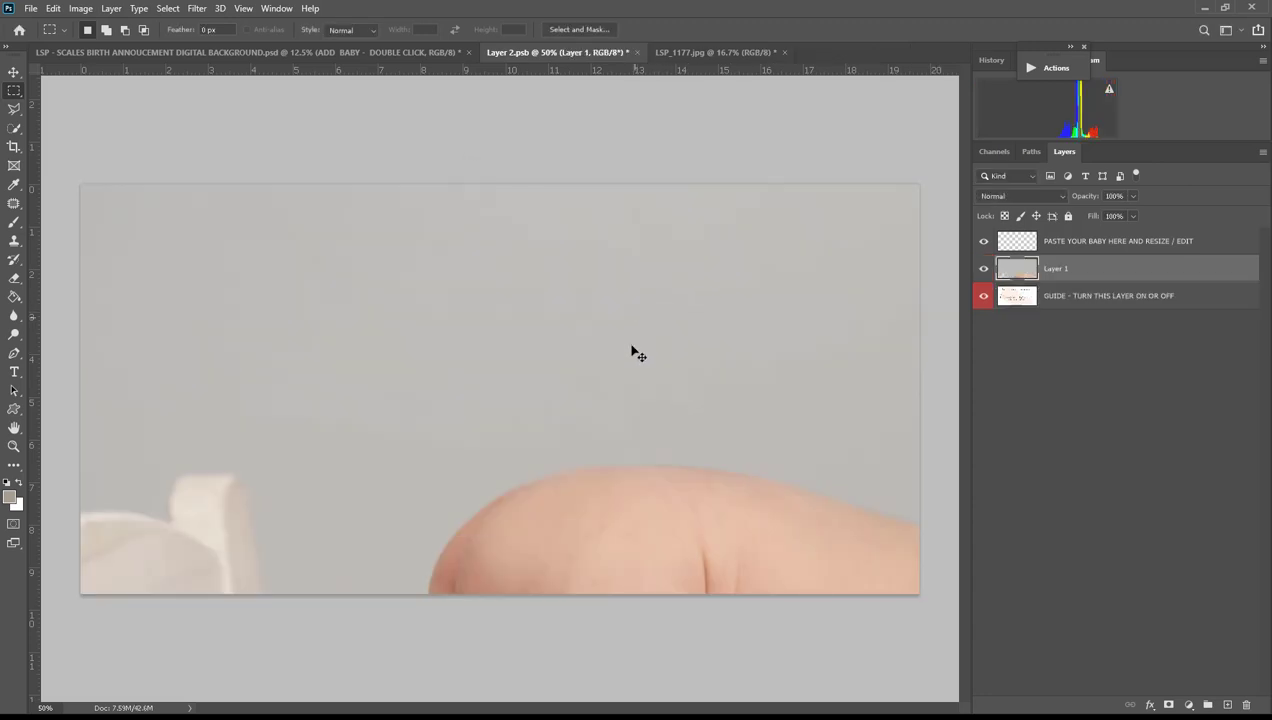
Scale the pasted baby photo to about 51% and position it so that it fills the whole canvas.
{"action": "key", "text": "ctrl+t"}
{"action": "left_click_drag", "start_coordinate": [75, 183], "coordinate": [556, 425]}
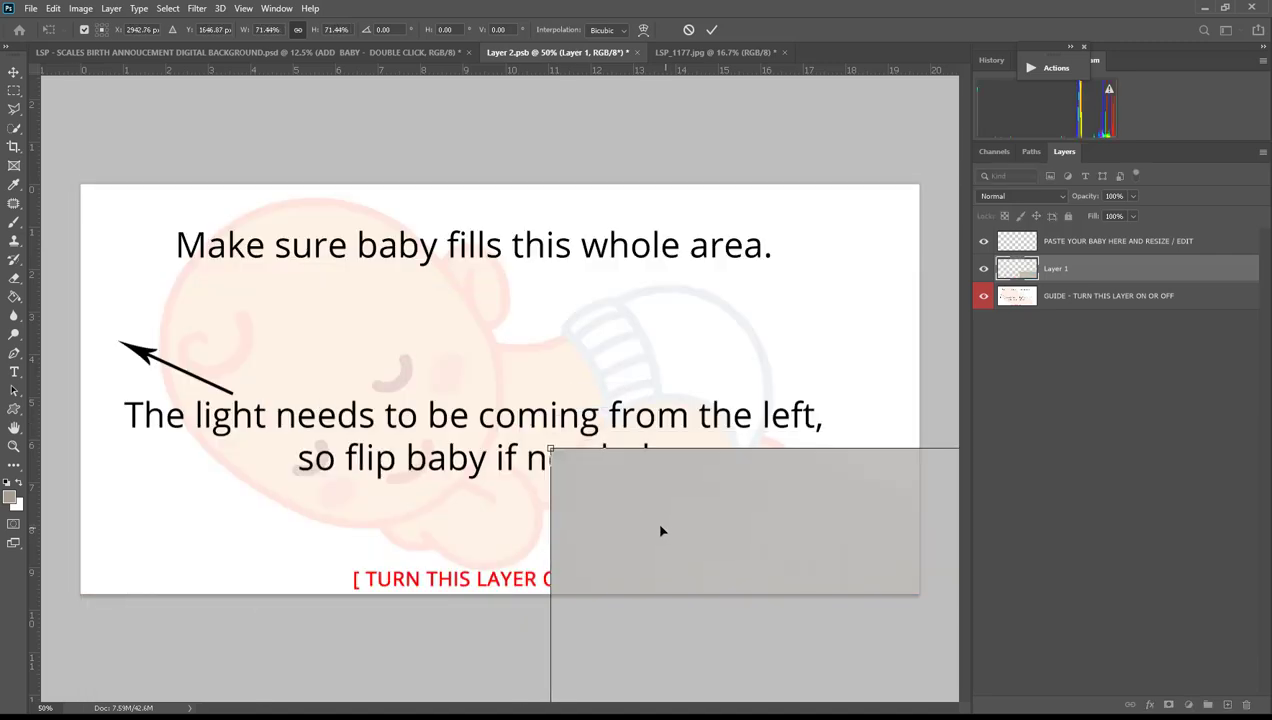
{"action": "left_click_drag", "start_coordinate": [659, 525], "coordinate": [196, 157]}
{"action": "left_click_drag", "start_coordinate": [95, 105], "coordinate": [395, 298]}
{"action": "left_click_drag", "start_coordinate": [620, 463], "coordinate": [318, 324]}
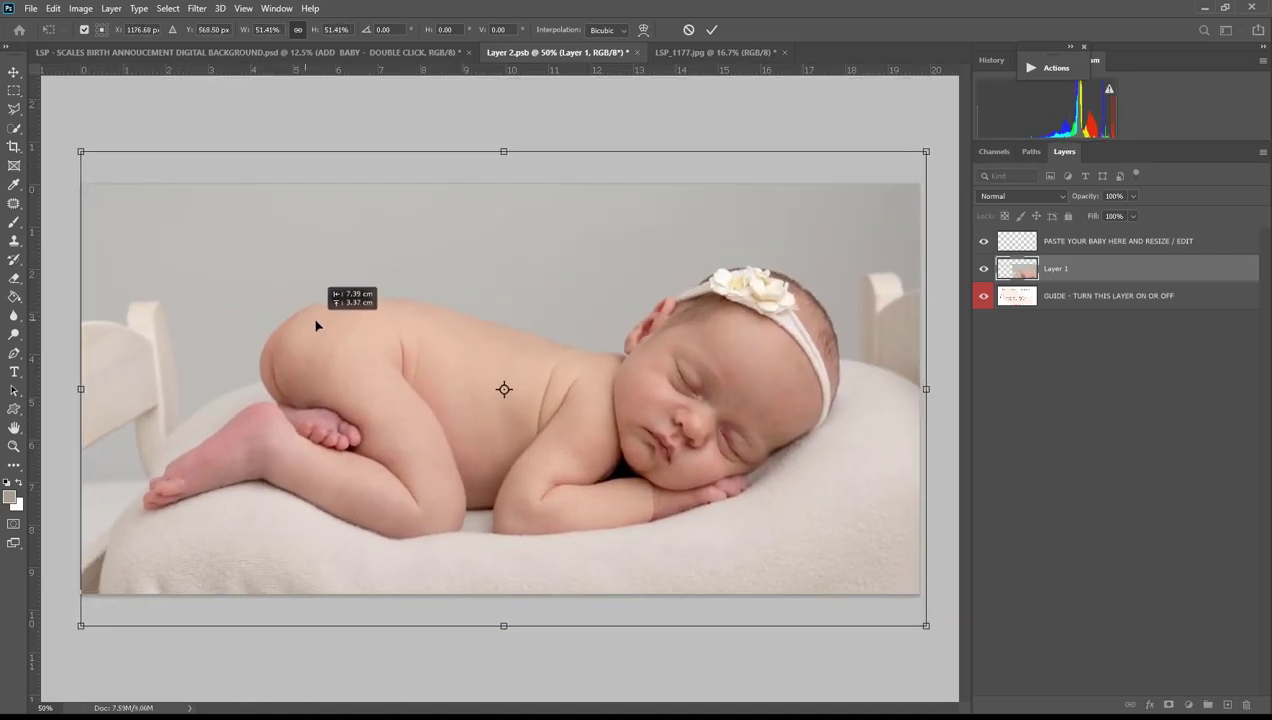
{"action": "key", "text": "Return"}
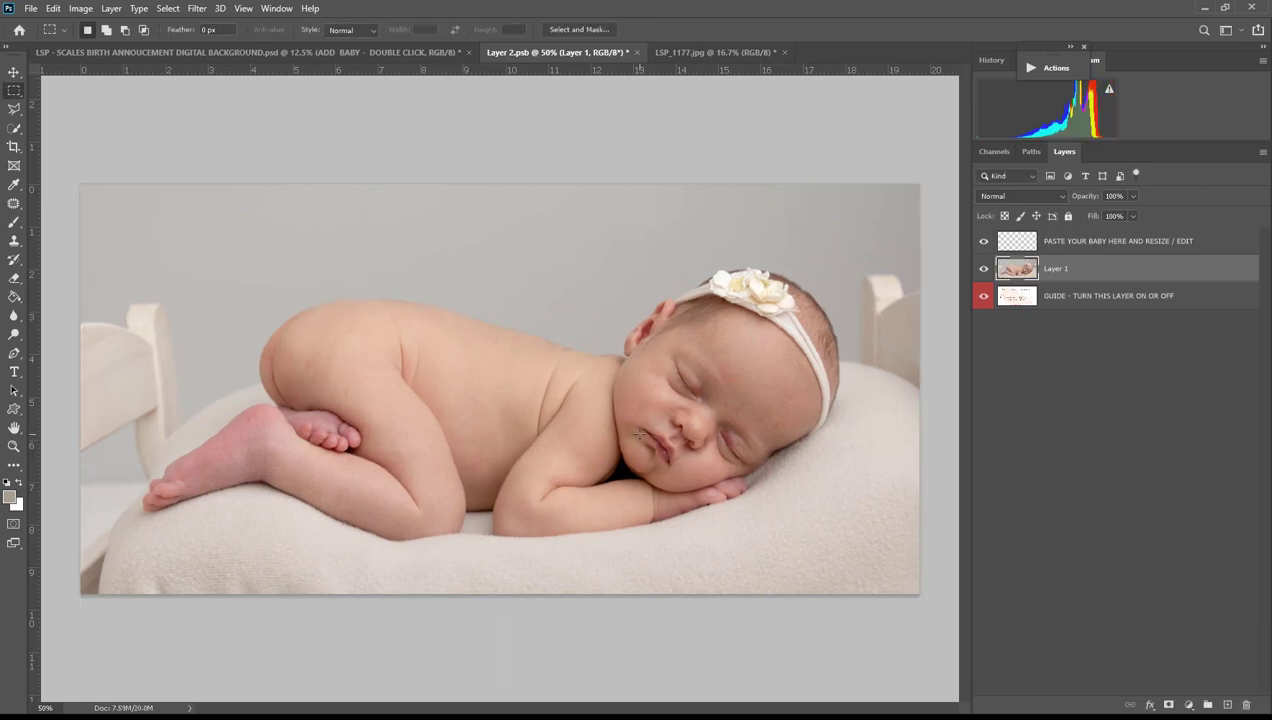
Flip the pasted baby layer horizontally so the baby's head faces the same way as in the guide.
{"action": "left_click", "coordinate": [53, 8]}
{"action": "mouse_move", "coordinate": [141, 337]}
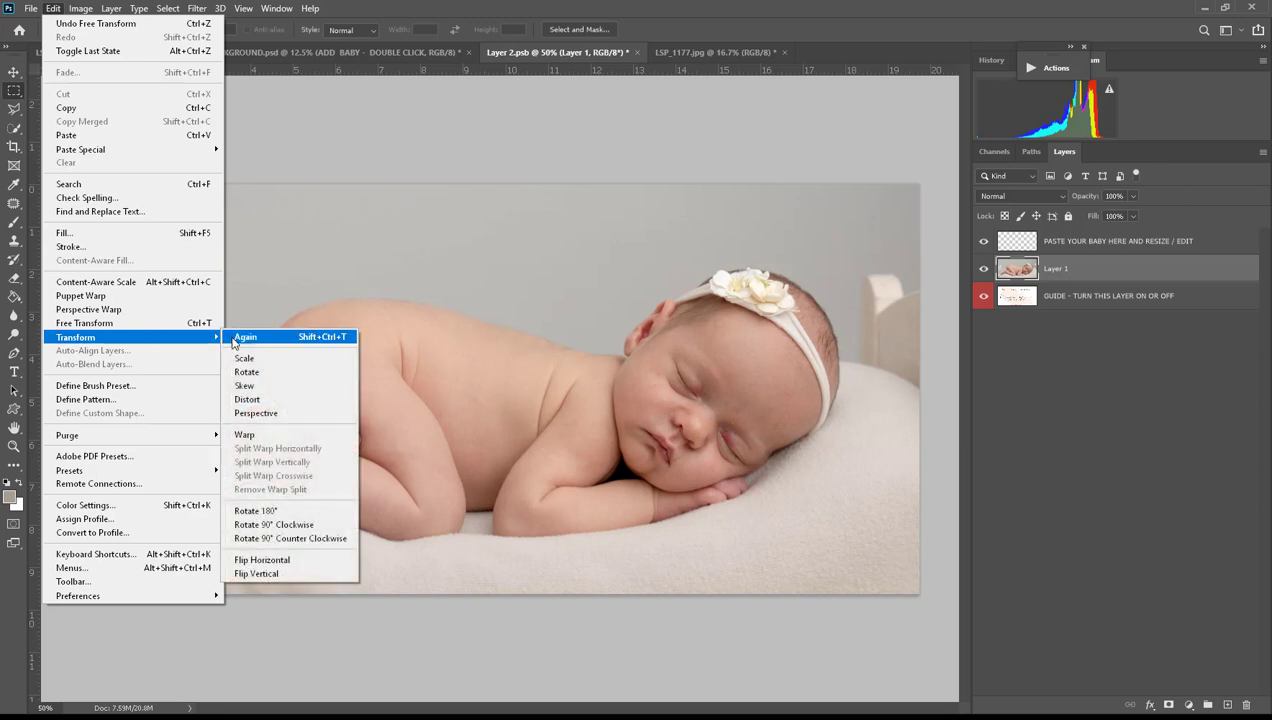
{"action": "left_click", "coordinate": [300, 561]}
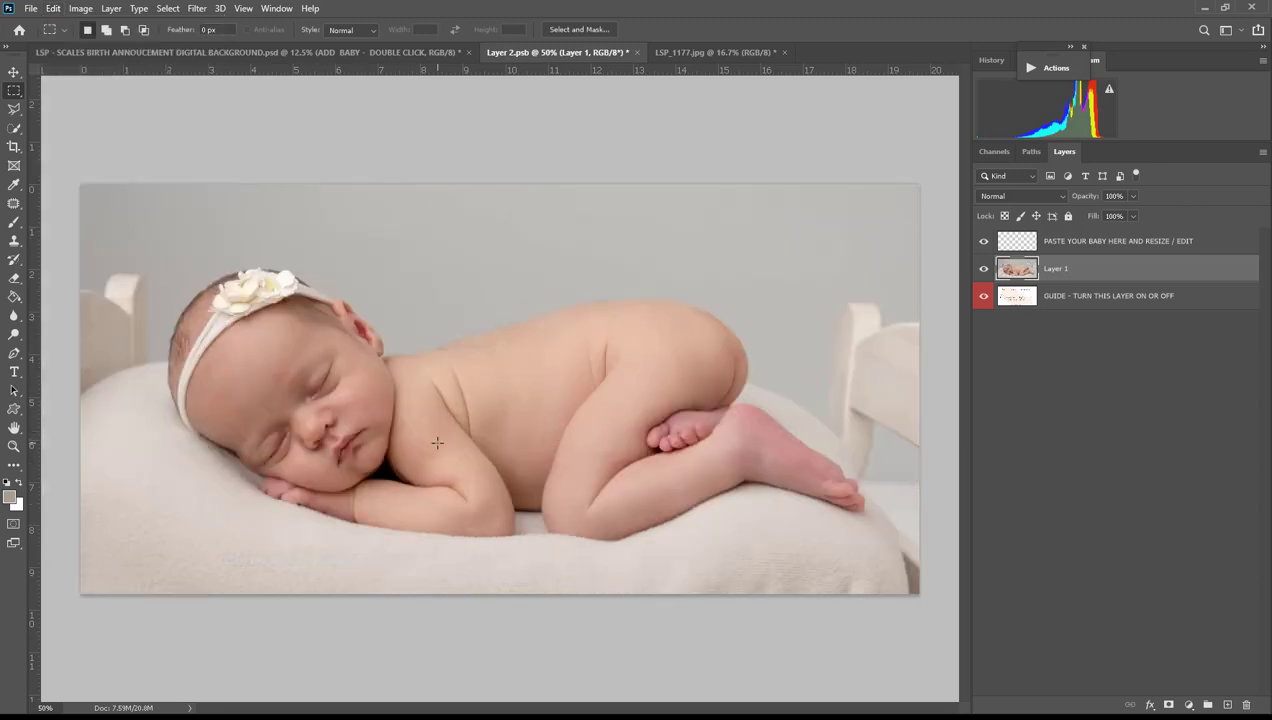
{"action": "key", "text": "Return"}
{"action": "right_click", "coordinate": [1043, 269]}
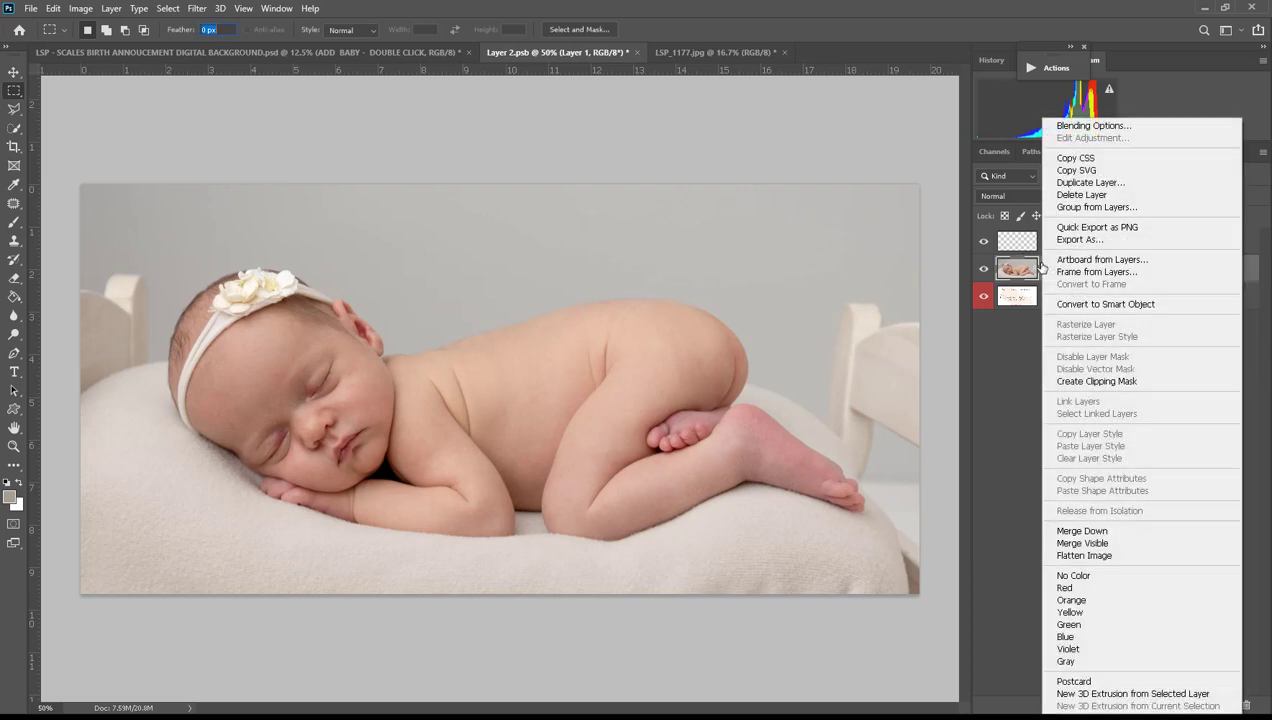
{"action": "left_click", "coordinate": [1028, 268]}
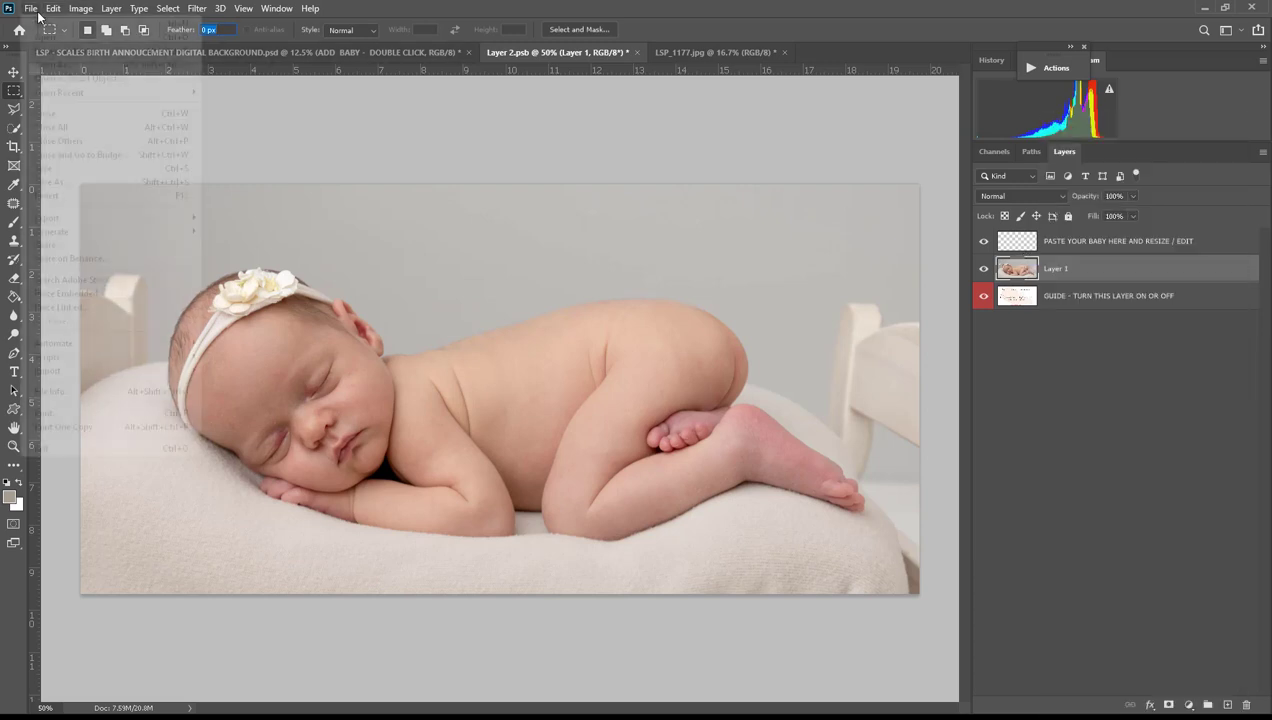
Save the smart object contents in Layer 2.psb and return to the scales birth announcement document.
{"action": "left_click", "coordinate": [31, 8]}
{"action": "left_click", "coordinate": [72, 172]}
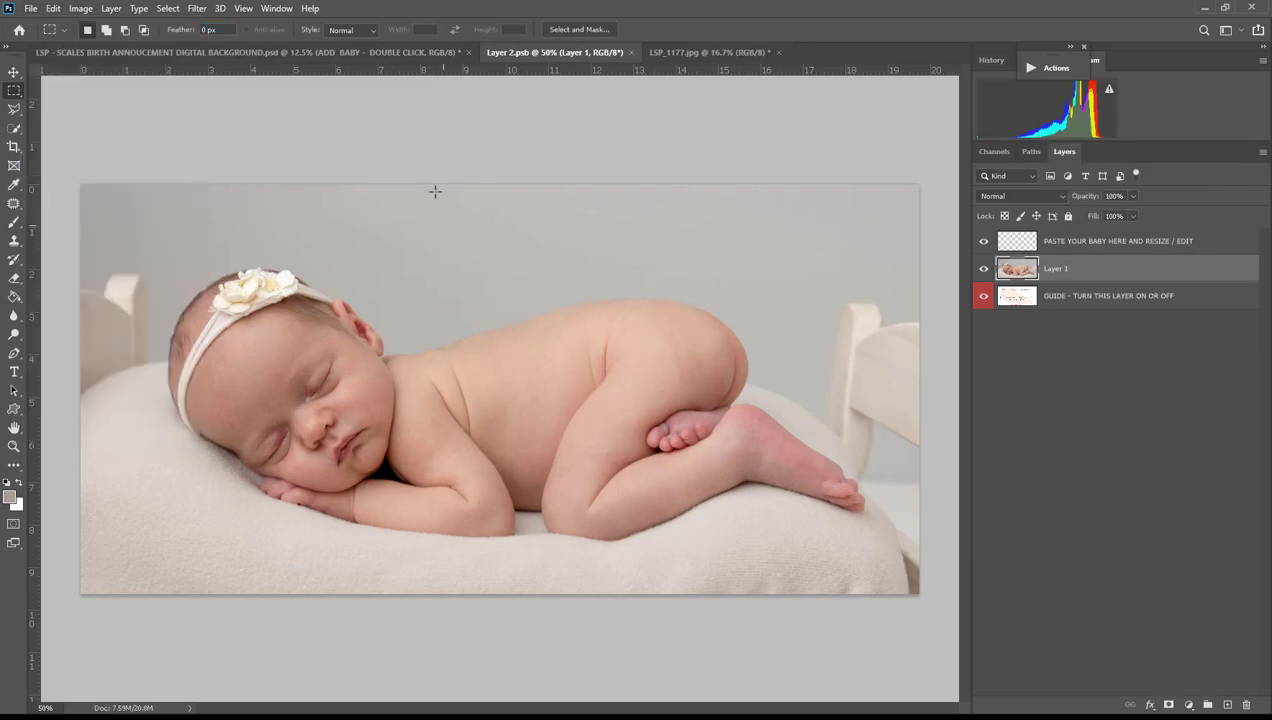
{"action": "left_click", "coordinate": [329, 53]}
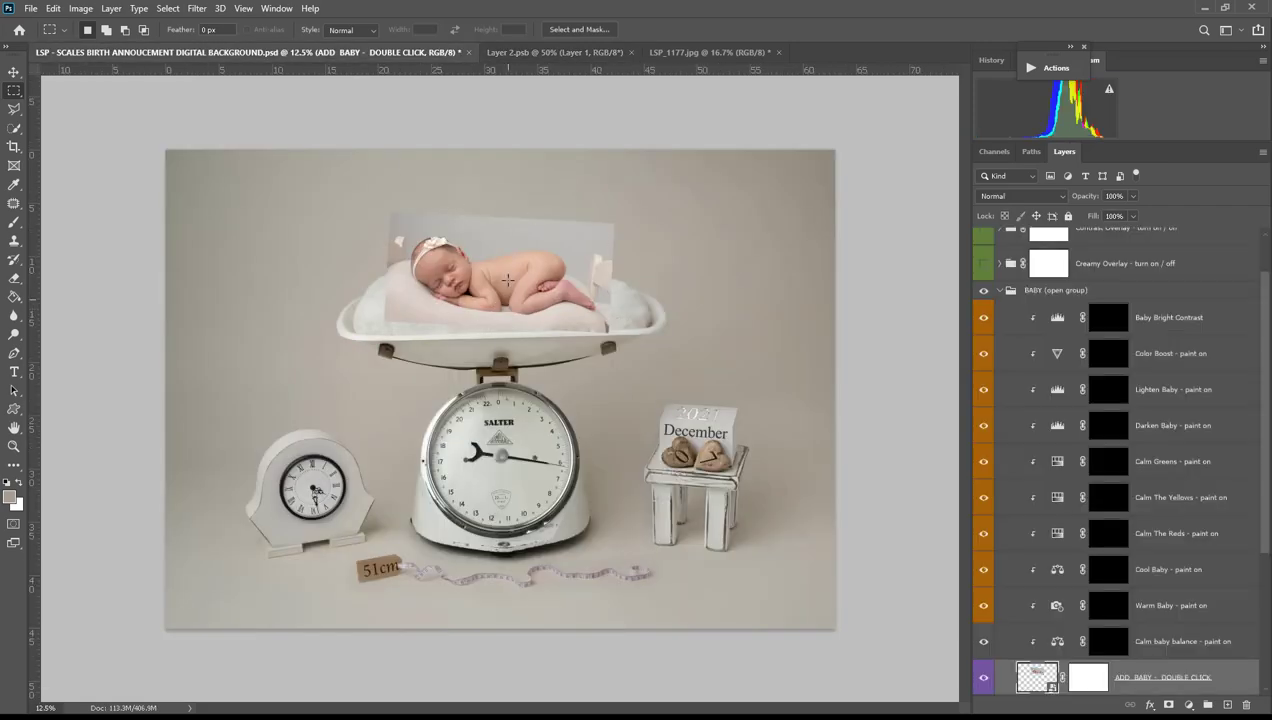
Select the baby on the ADD BABY layer with Select Subject and open the selection in Select and Mask.
{"action": "key", "text": "z"}
{"action": "left_click_drag", "start_coordinate": [475, 275], "coordinate": [530, 345]}
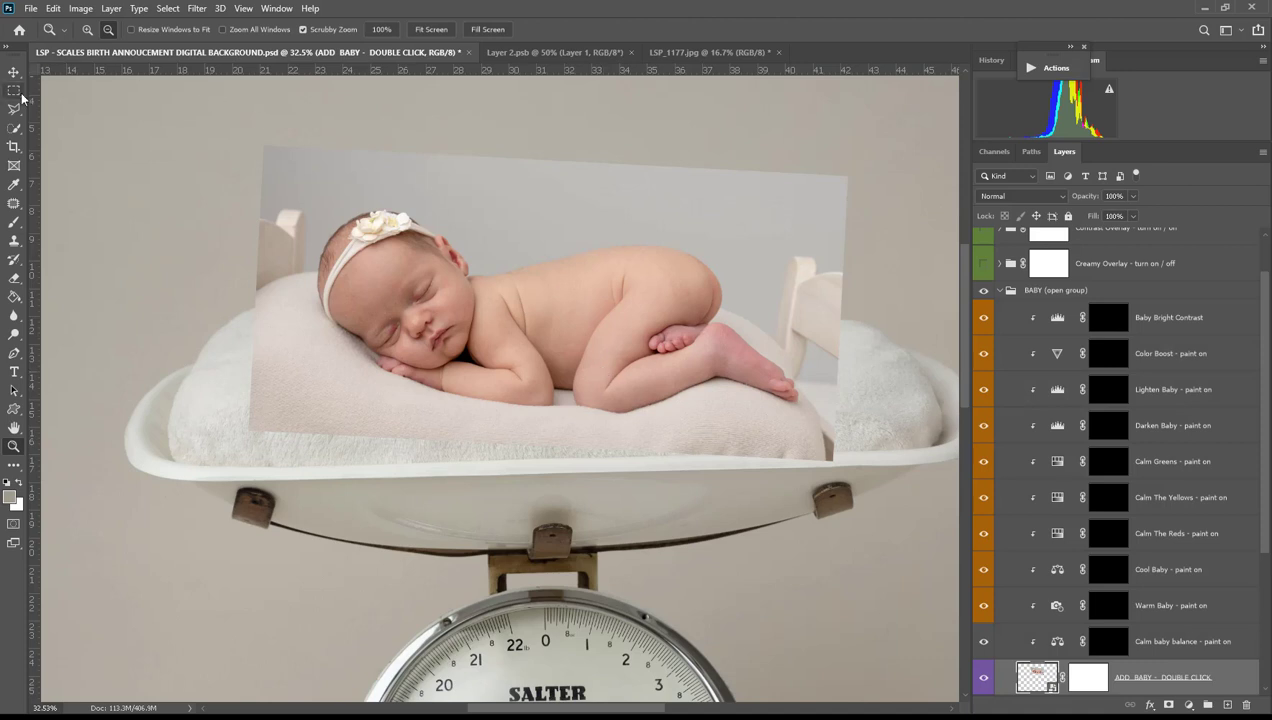
{"action": "left_click", "coordinate": [14, 128]}
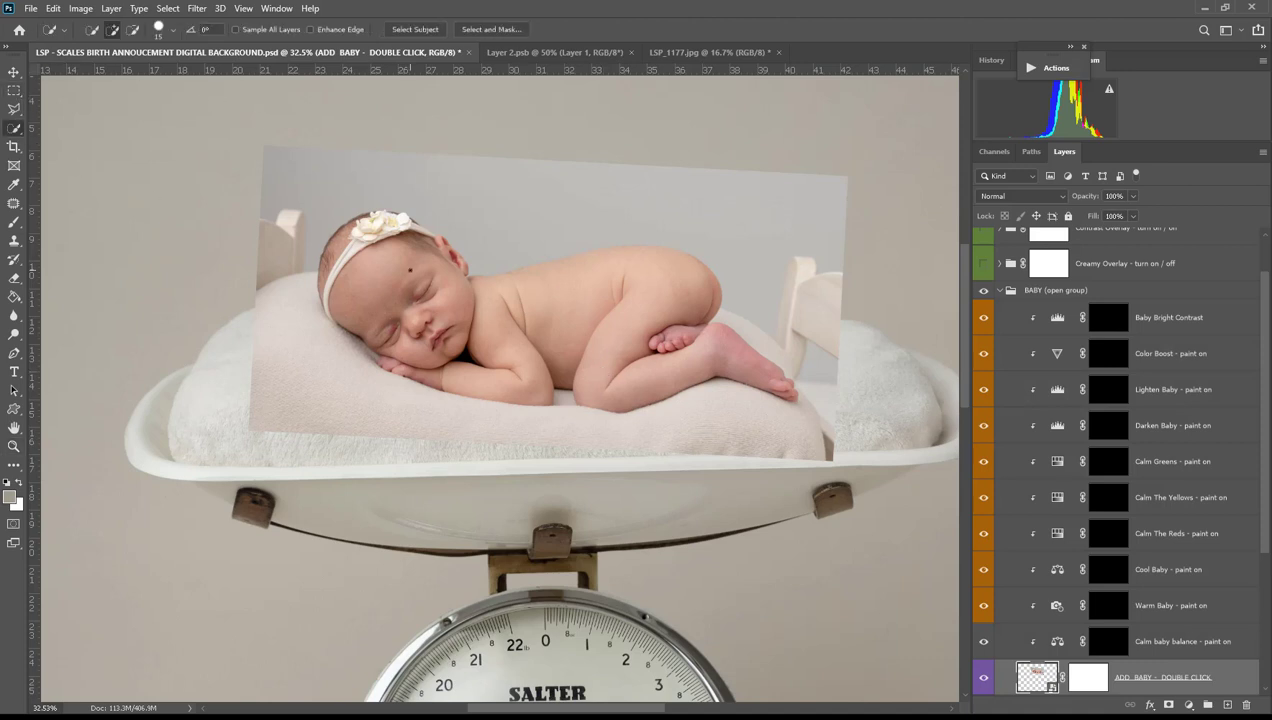
{"action": "left_click", "coordinate": [412, 30]}
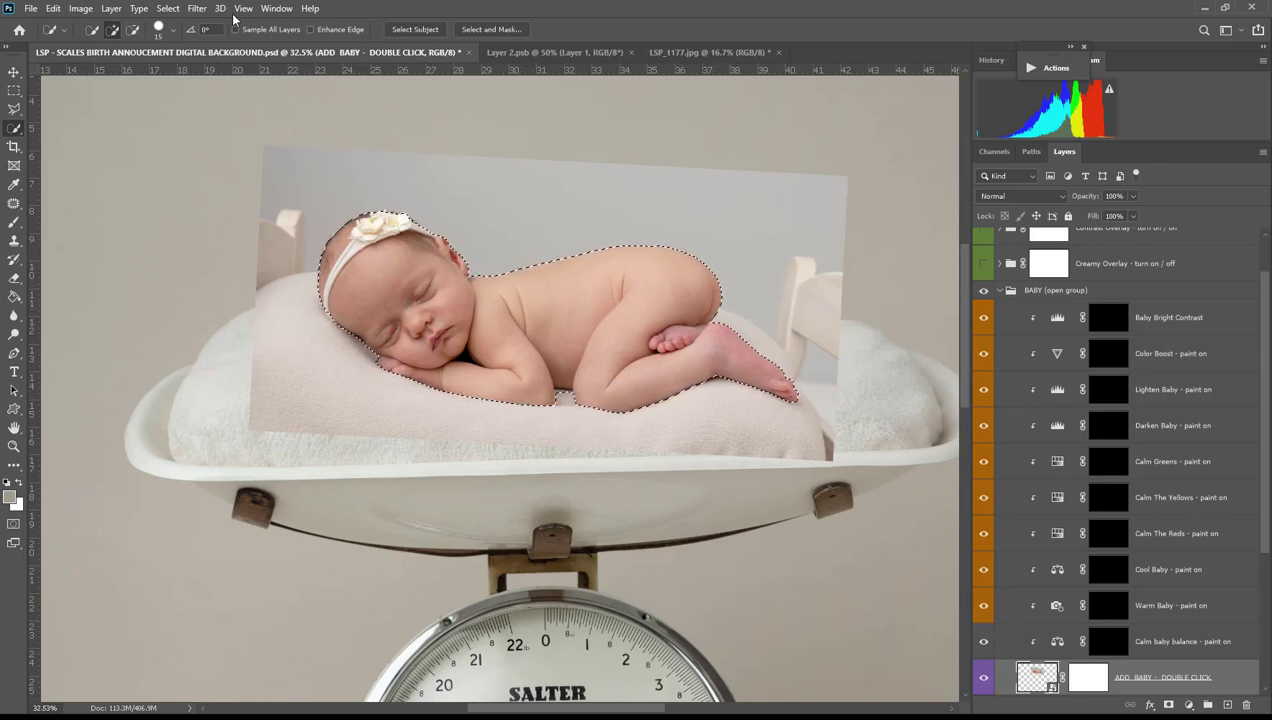
{"action": "left_click", "coordinate": [466, 31]}
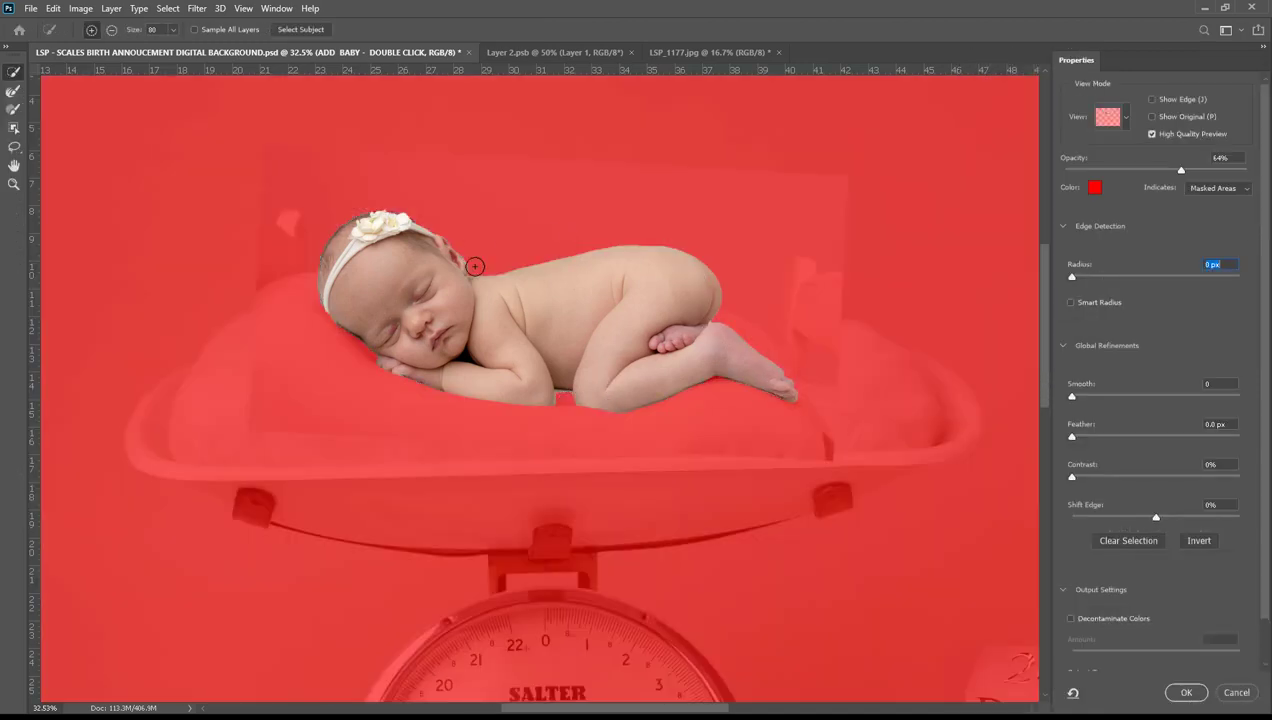
Clean up the selection edge around the baby's ear with the Quick Selection brush, reducing its size to 30.
{"action": "key", "text": "z"}
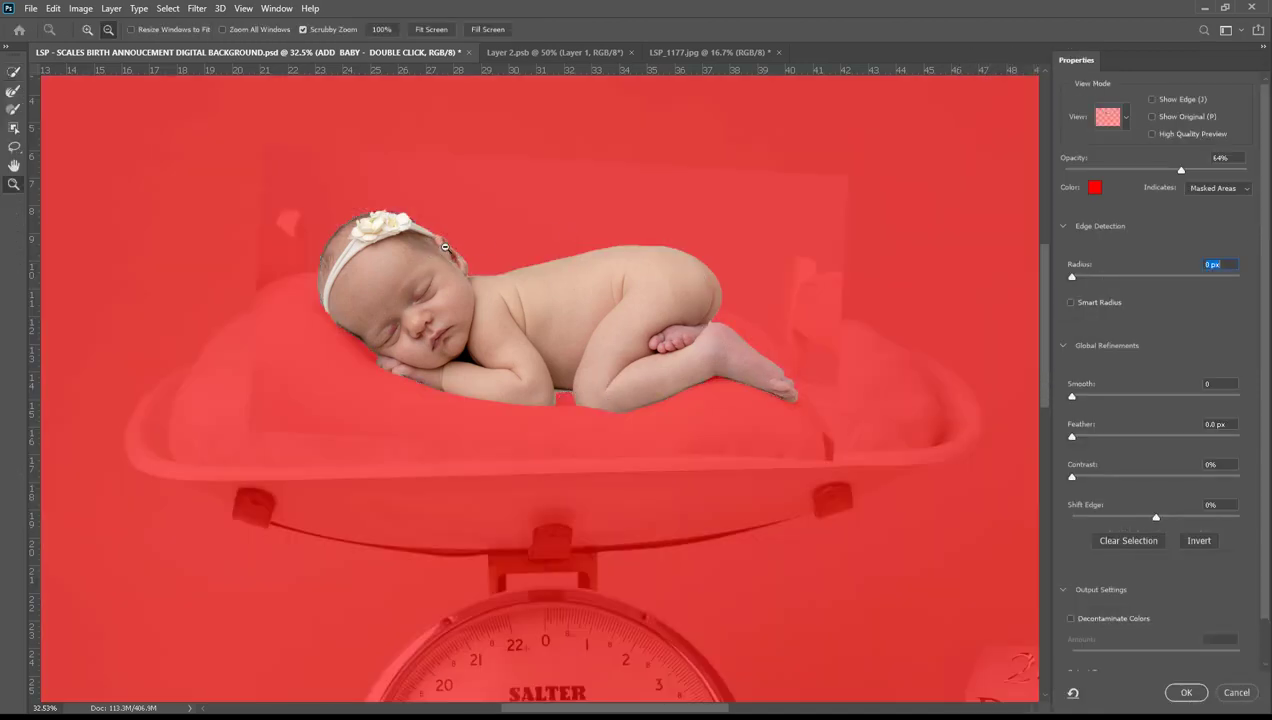
{"action": "left_click_drag", "start_coordinate": [445, 247], "coordinate": [447, 248]}
{"action": "left_click", "coordinate": [8, 70]}
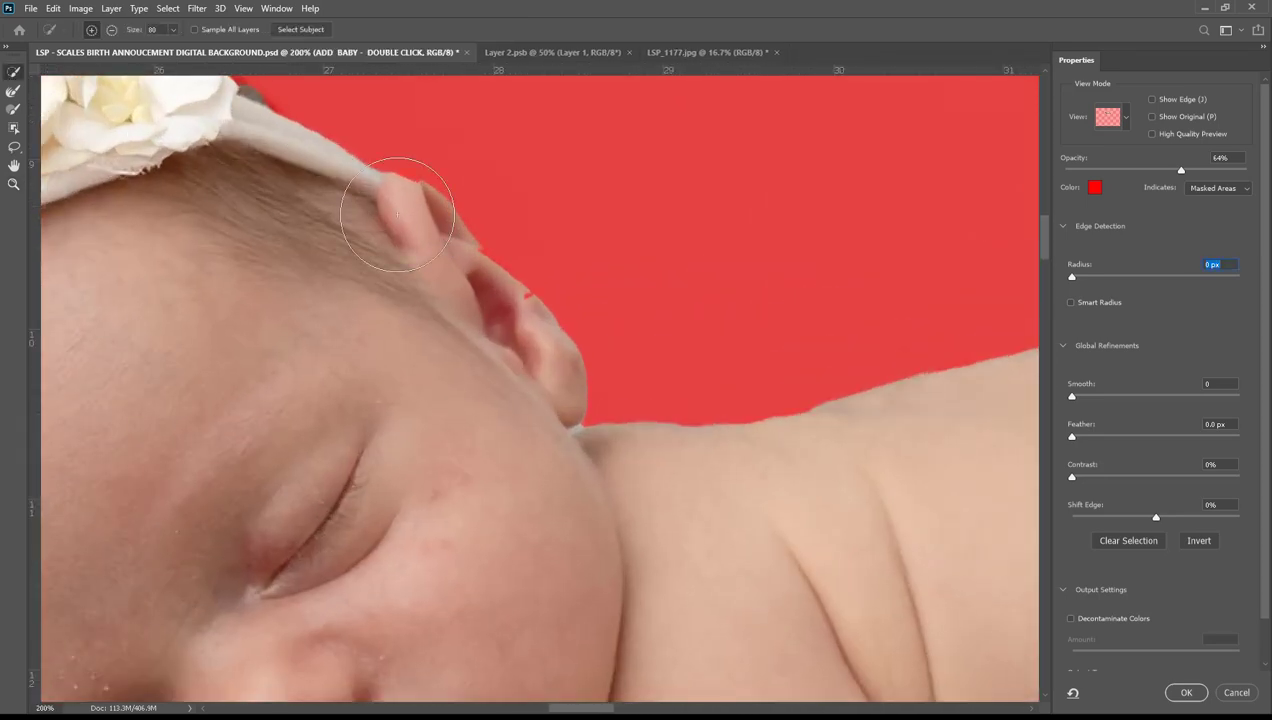
{"action": "mouse_move", "coordinate": [410, 218]}
{"action": "left_mouse_down"}
{"action": "mouse_move", "coordinate": [412, 199]}
{"action": "mouse_move", "coordinate": [390, 185]}
{"action": "left_mouse_up"}
{"action": "key", "text": "bracketleft"}
{"action": "key", "text": "bracketleft"}
{"action": "mouse_move", "coordinate": [521, 309]}
{"action": "left_mouse_down"}
{"action": "mouse_move", "coordinate": [523, 341]}
{"action": "mouse_move", "coordinate": [490, 328]}
{"action": "left_mouse_up"}
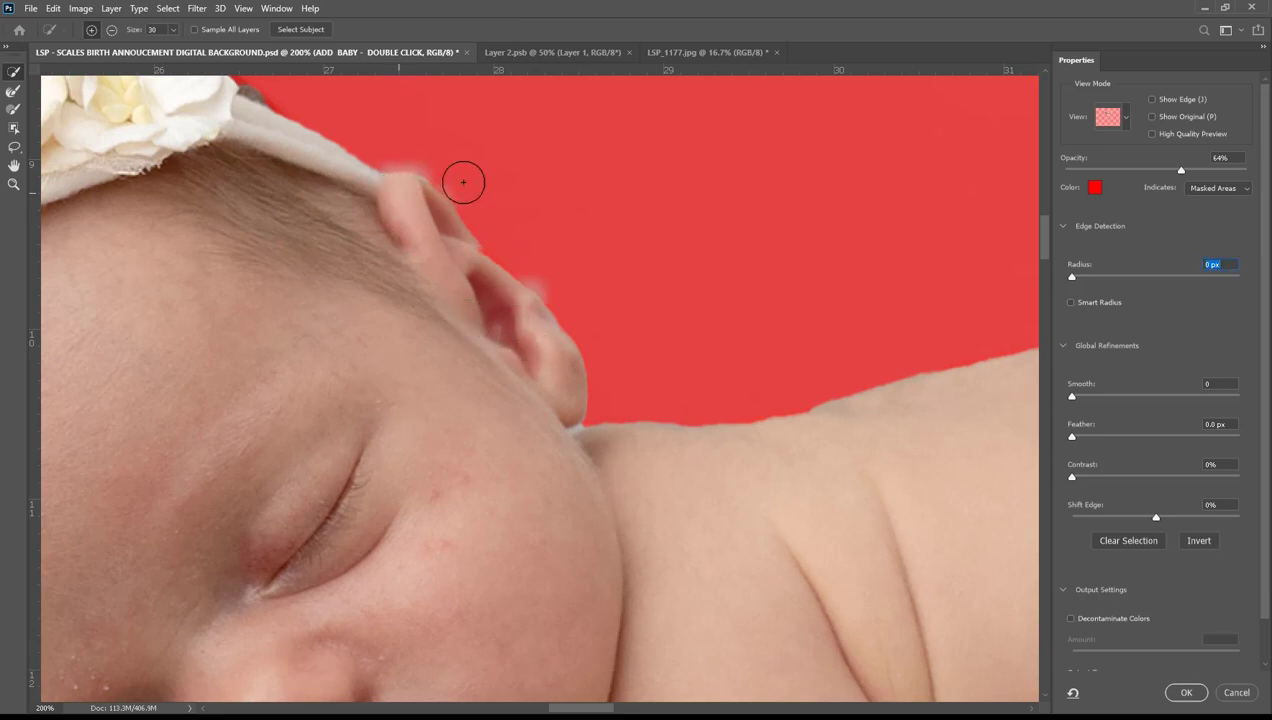
{"action": "key", "text": "alt"}
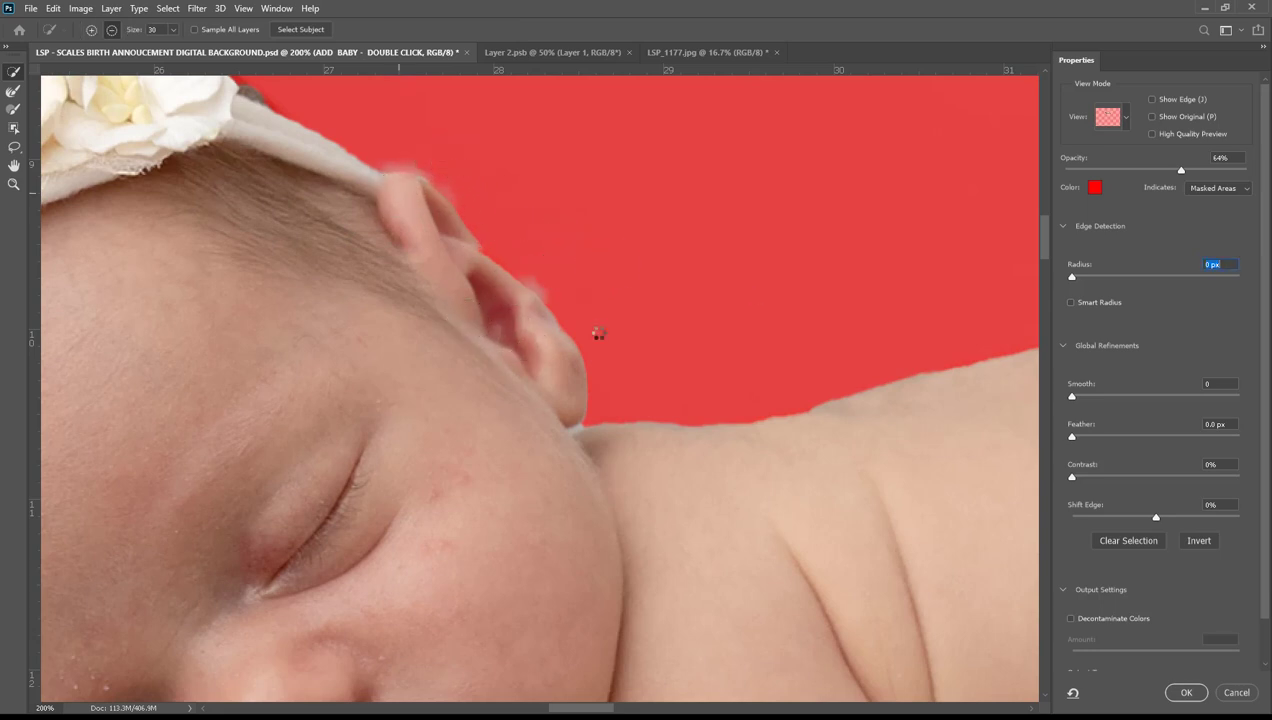
Enable Smart Radius with a 1 px edge detection radius and apply the refined baby selection.
{"action": "key", "text": "z"}
{"action": "left_click", "coordinate": [532, 392], "text": "alt"}
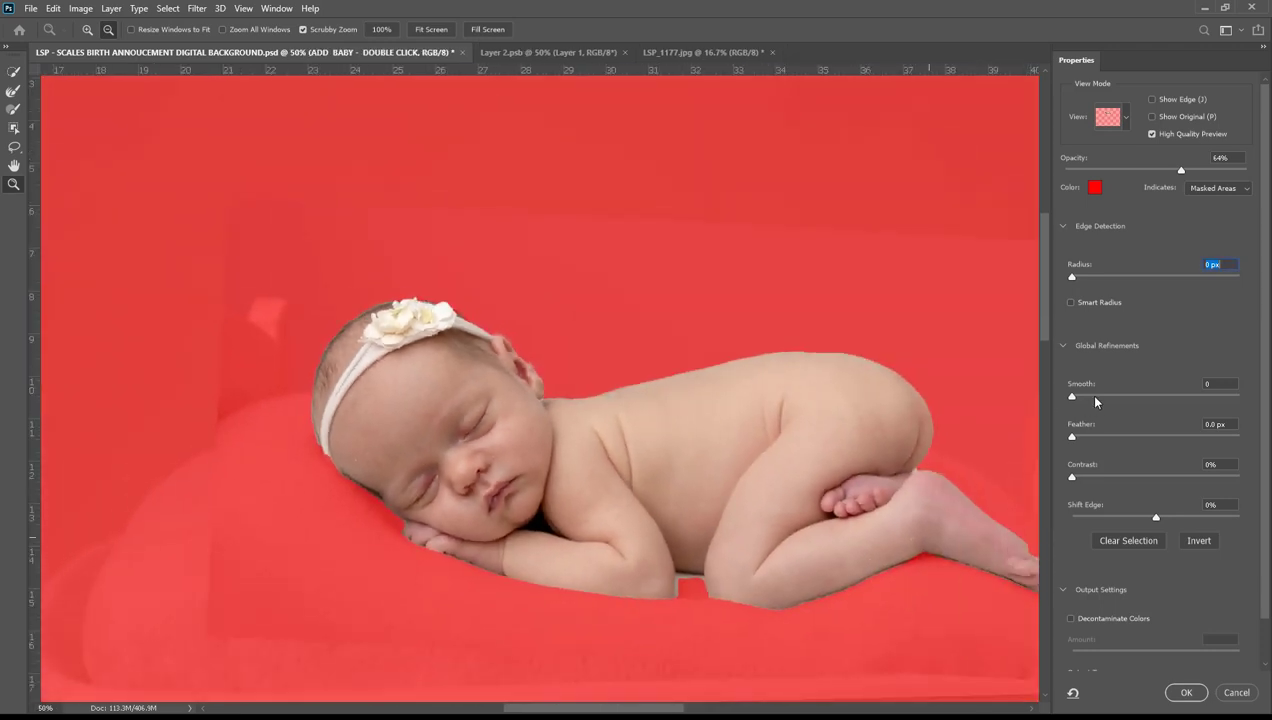
{"action": "left_click", "coordinate": [1070, 302]}
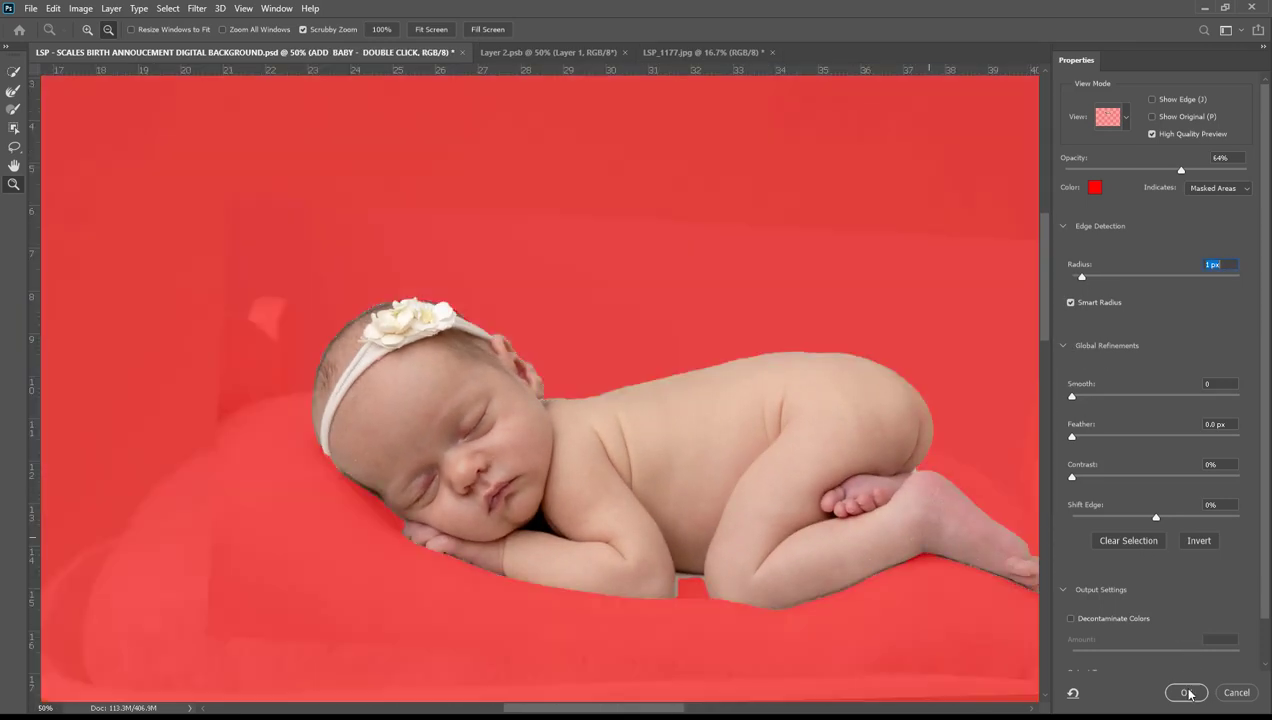
{"action": "left_click", "coordinate": [1186, 692]}
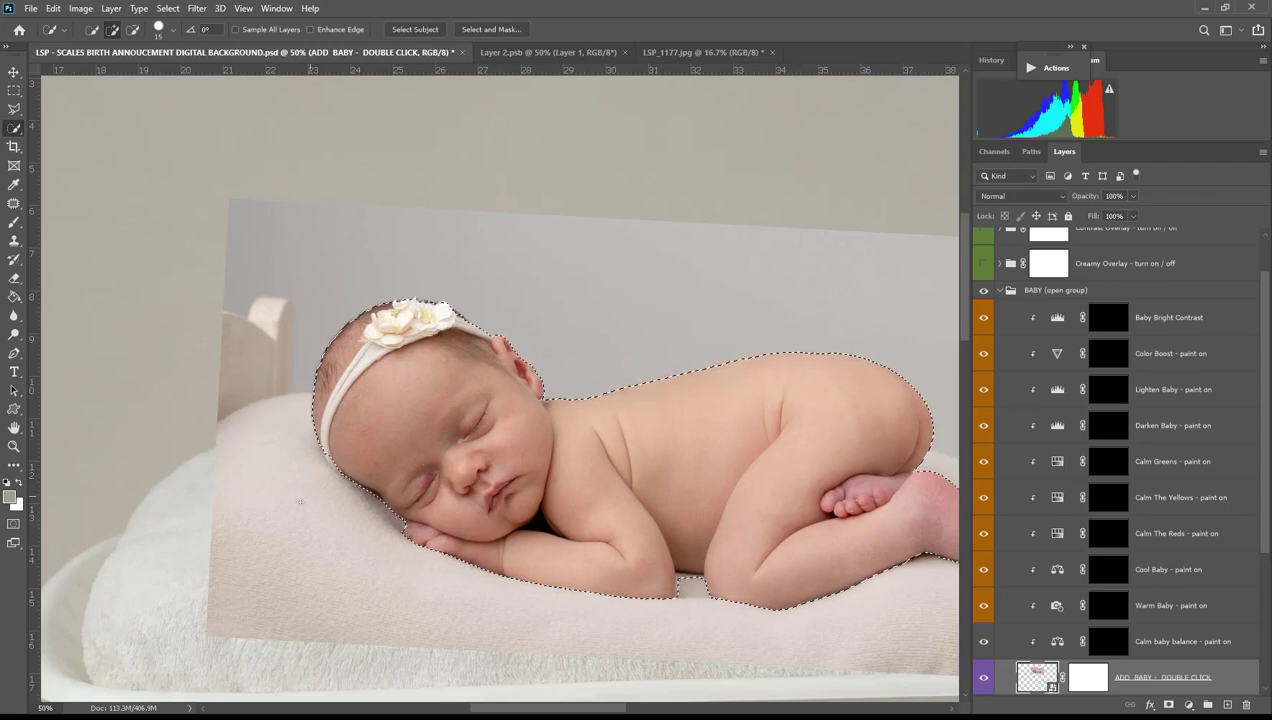
Make the ADD BABY layer's mask active and invert the selection to cover everything around the baby.
{"action": "scroll", "coordinate": [326, 550], "scroll_direction": "down", "scroll_amount": 1}
{"action": "key", "text": "z"}
{"action": "left_click_drag", "start_coordinate": [331, 521], "coordinate": [380, 588]}
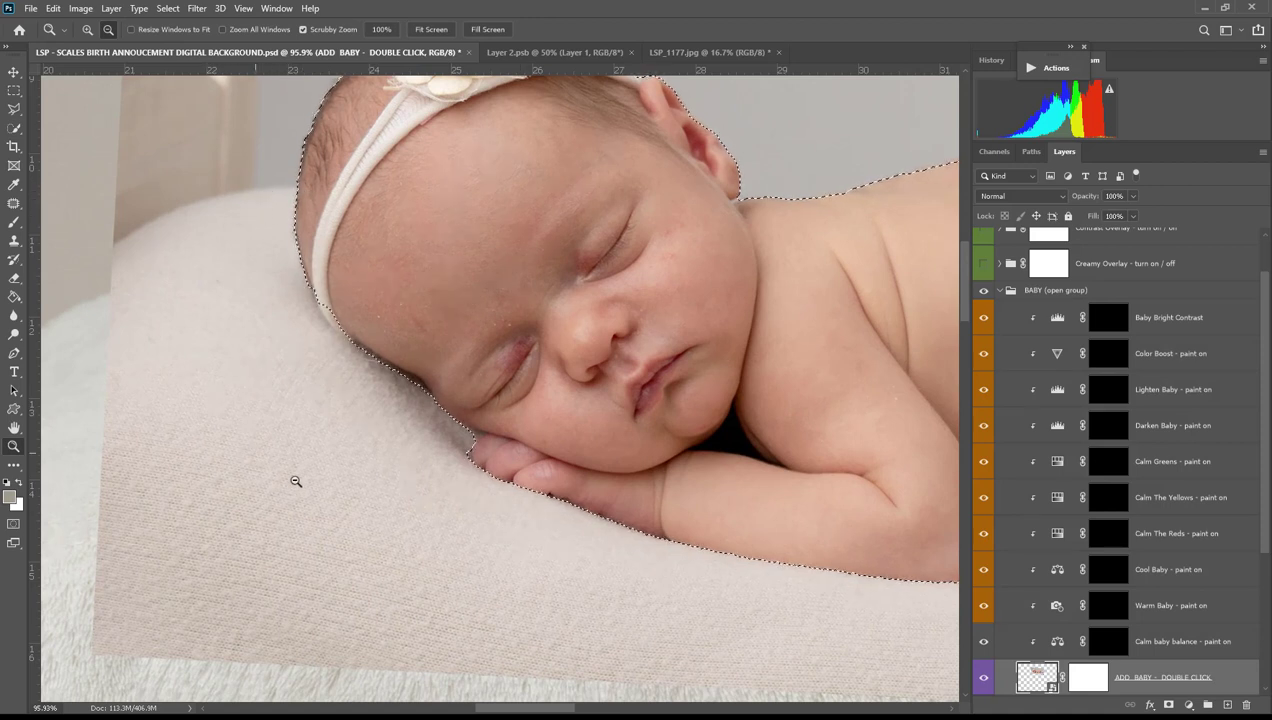
{"action": "scroll", "coordinate": [417, 521], "scroll_direction": "down", "scroll_amount": 3}
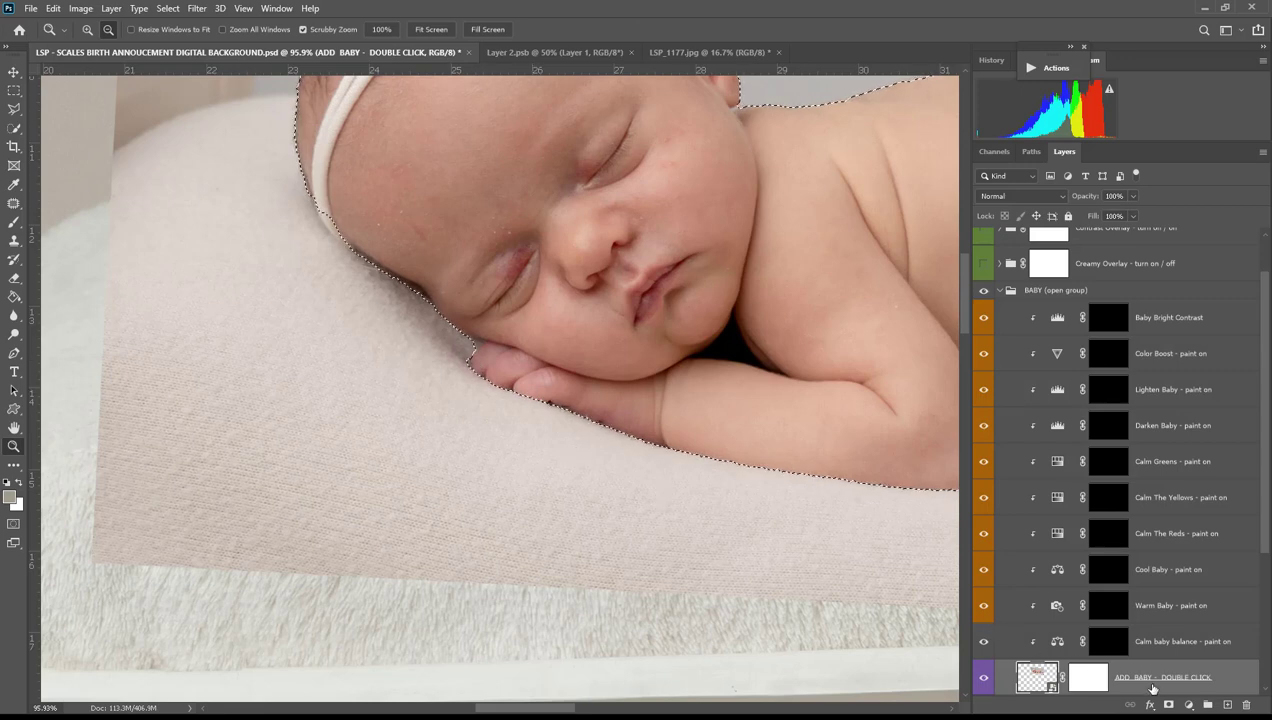
{"action": "key", "text": "ctrl+backslash"}
{"action": "left_click", "coordinate": [598, 408]}
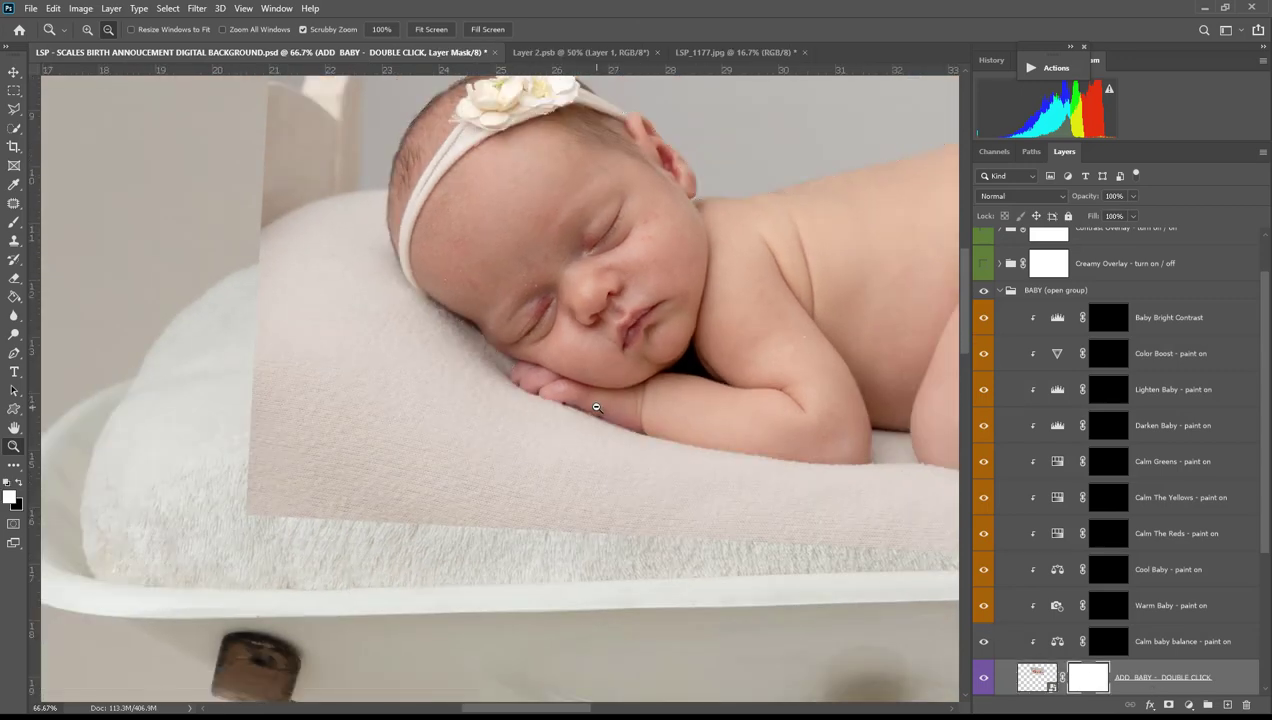
{"action": "left_click", "coordinate": [600, 408]}
{"action": "key", "text": "space"}
{"action": "left_click_drag", "start_coordinate": [662, 322], "coordinate": [551, 413]}
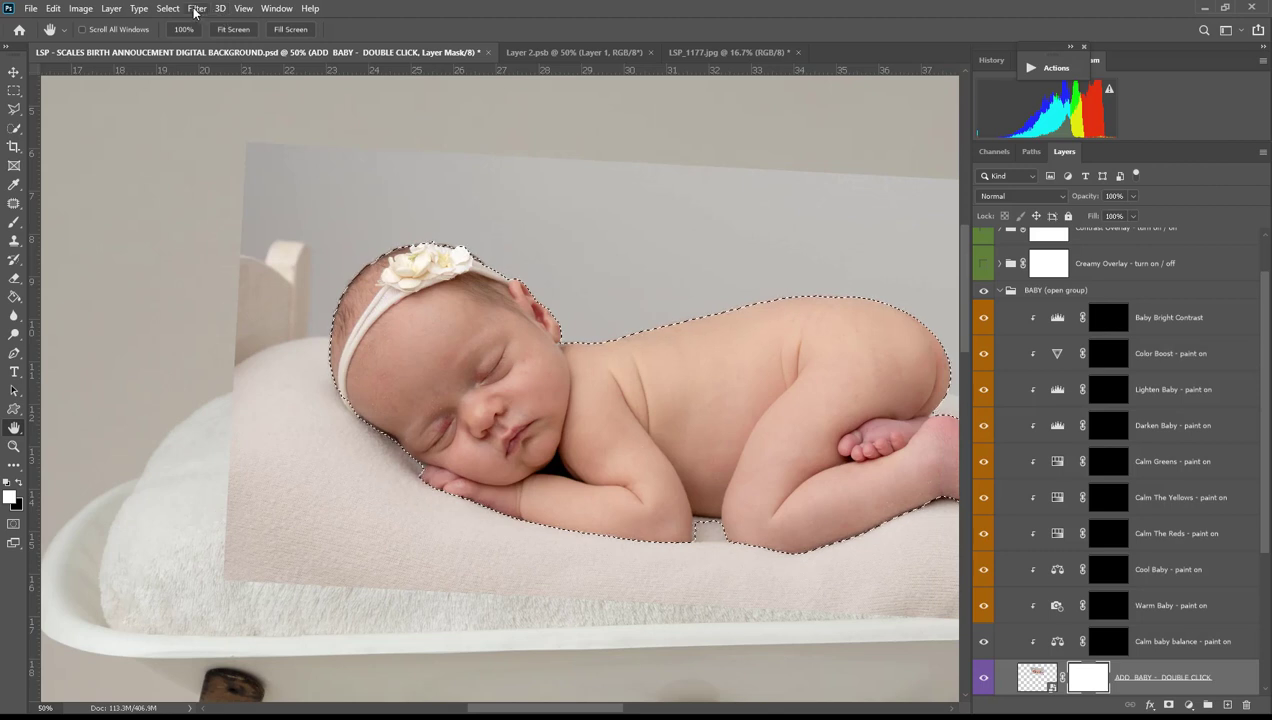
{"action": "left_click", "coordinate": [168, 9]}
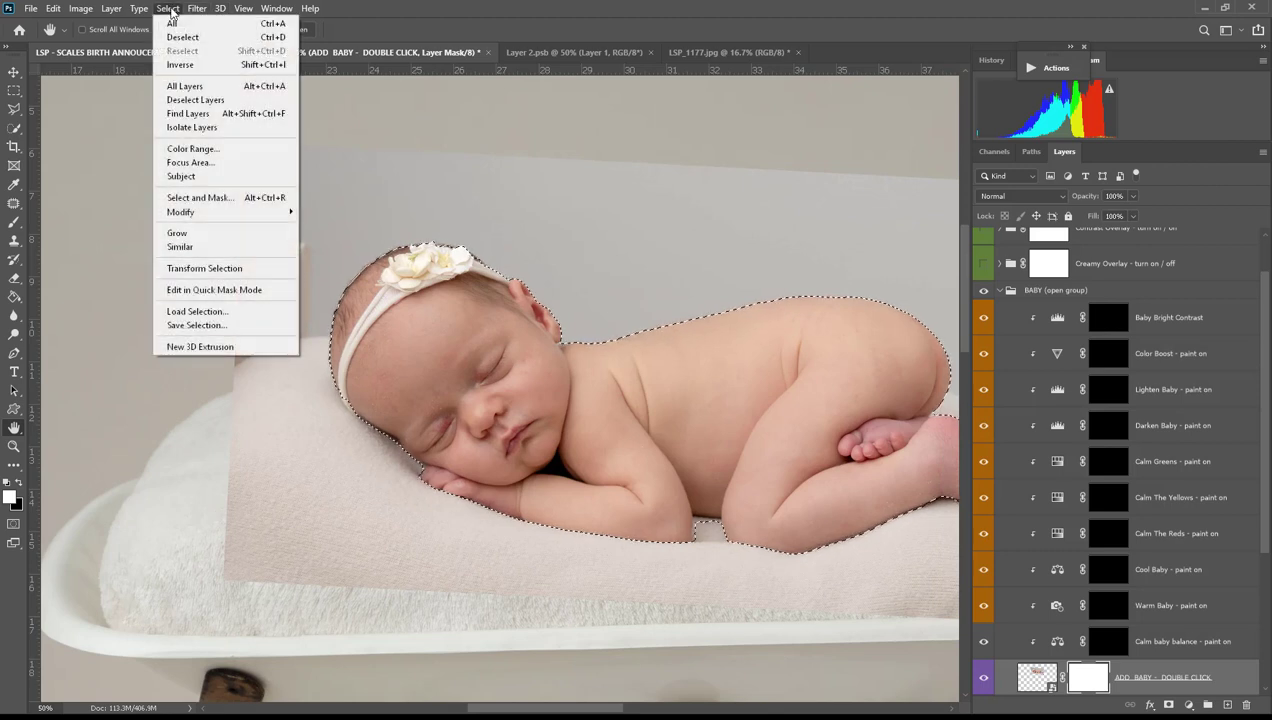
{"action": "left_click", "coordinate": [185, 64]}
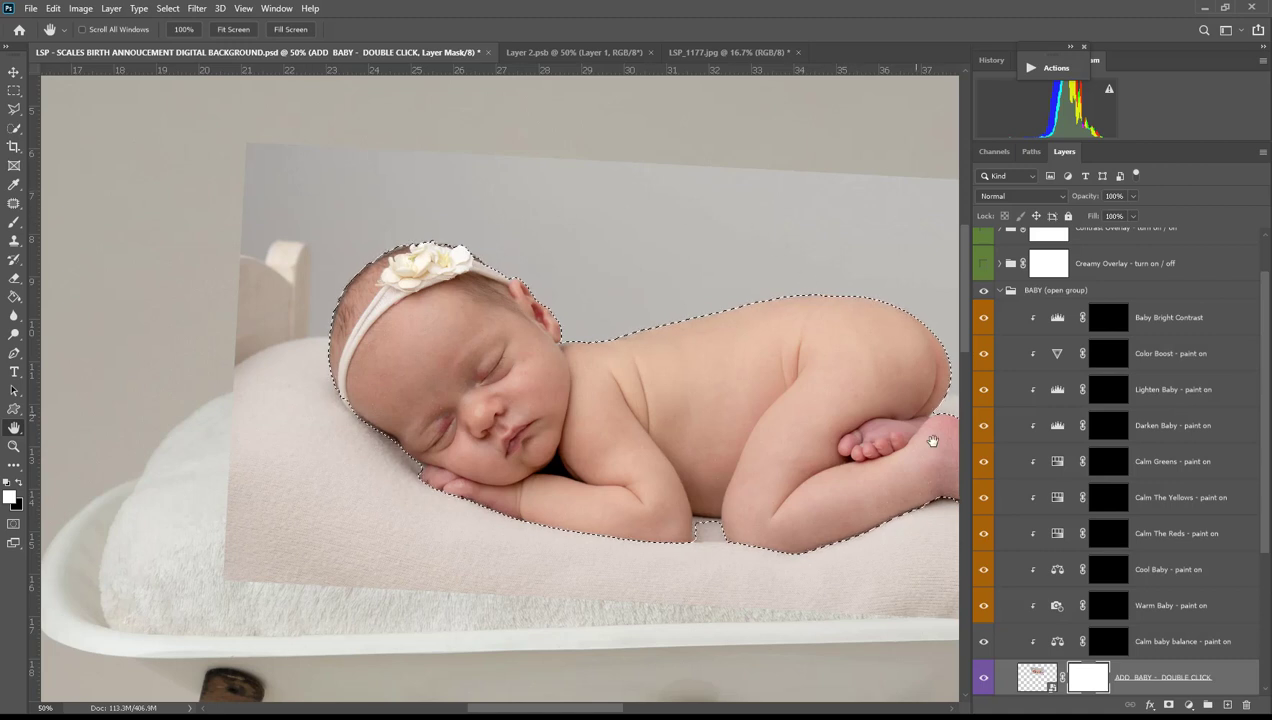
Paint black over the baby photo's surroundings on the ADD BABY mask with a 448 px brush at 100% flow and deselect.
{"action": "left_click", "coordinate": [18, 482]}
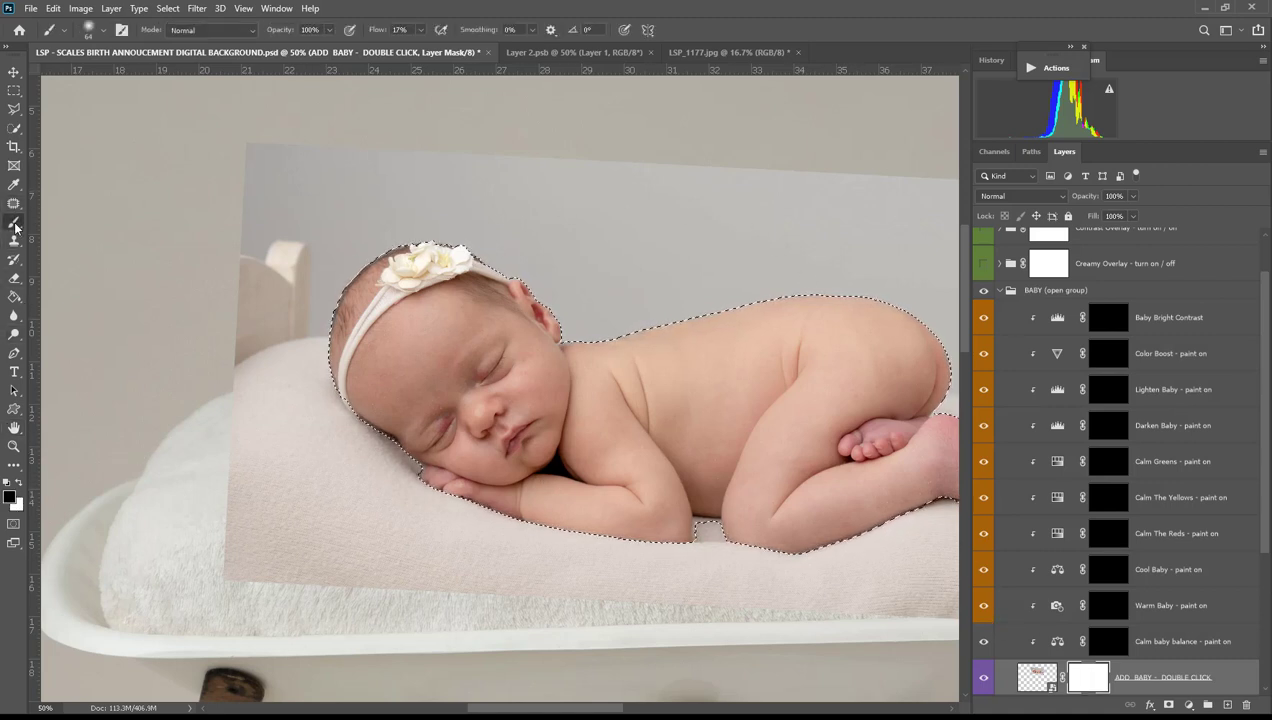
{"action": "key", "text": "z"}
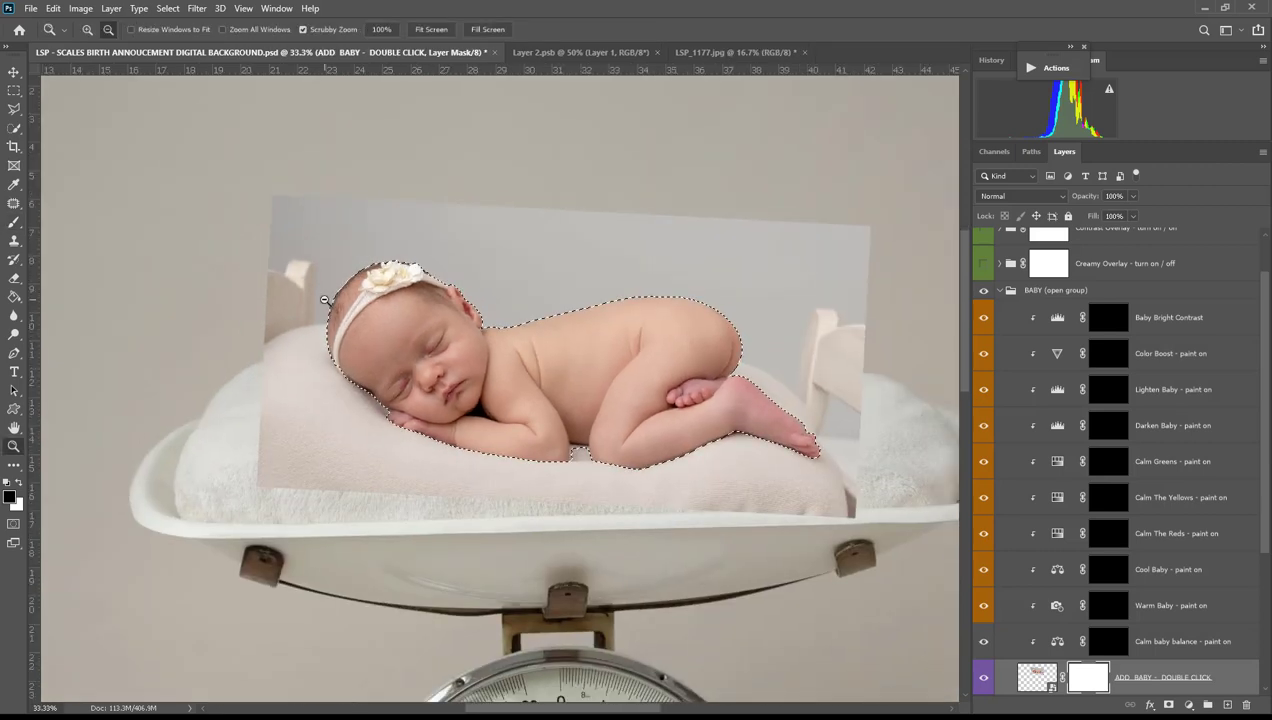
{"action": "key", "text": "b"}
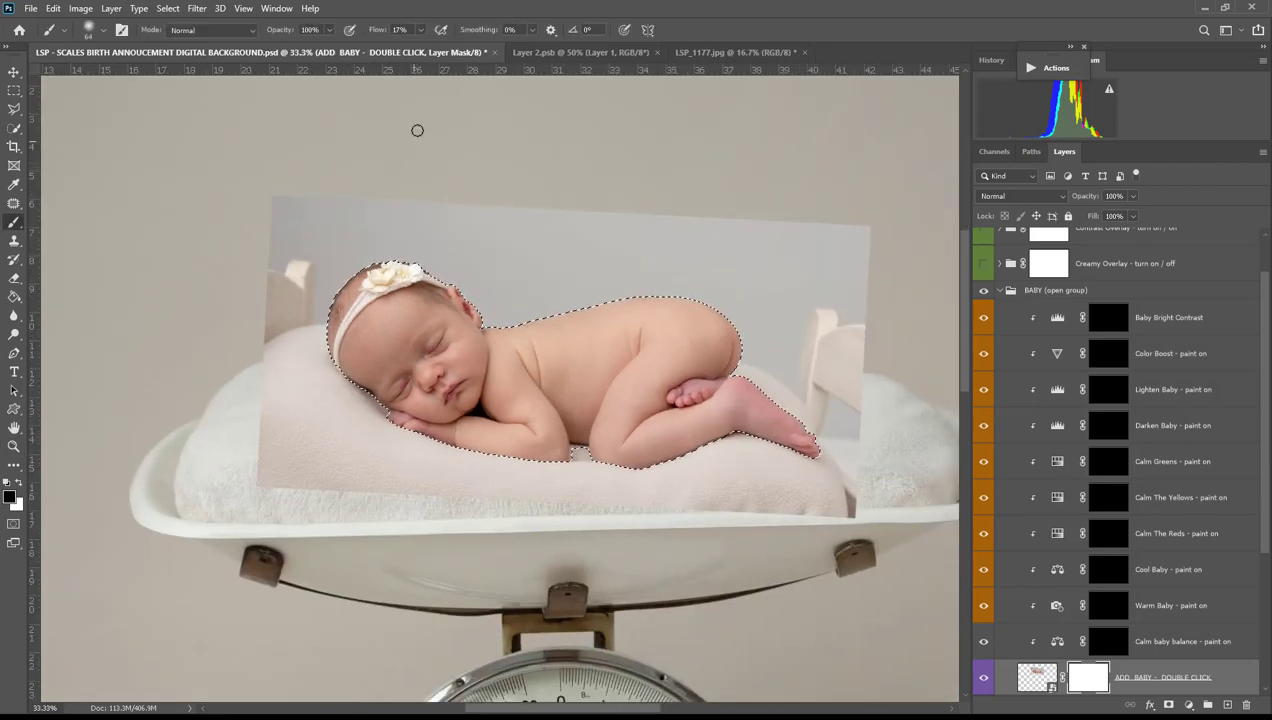
{"action": "left_click", "coordinate": [420, 29]}
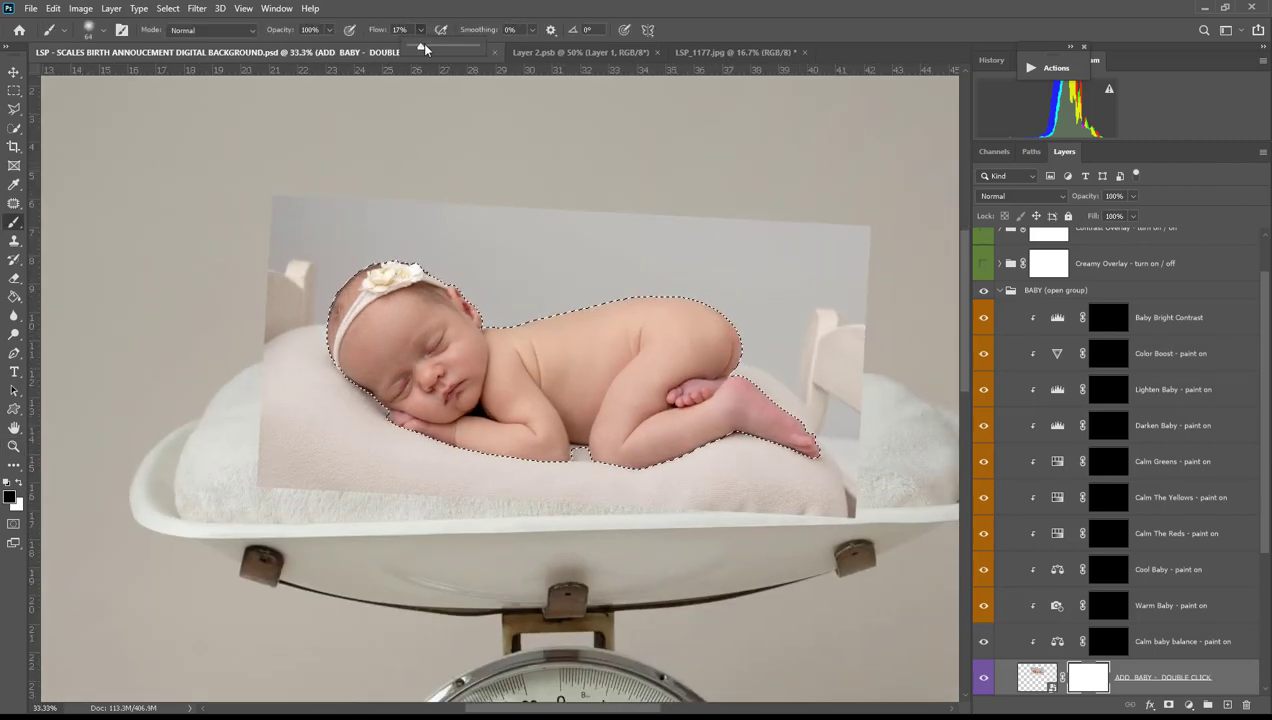
{"action": "right_click", "coordinate": [532, 230]}
{"action": "left_click", "coordinate": [686, 266]}
{"action": "mouse_move", "coordinate": [484, 251]}
{"action": "left_mouse_down"}
{"action": "mouse_move", "coordinate": [444, 287]}
{"action": "mouse_move", "coordinate": [579, 281]}
{"action": "mouse_move", "coordinate": [478, 323]}
{"action": "mouse_move", "coordinate": [756, 284]}
{"action": "mouse_move", "coordinate": [530, 278]}
{"action": "mouse_move", "coordinate": [430, 247]}
{"action": "mouse_move", "coordinate": [768, 267]}
{"action": "mouse_move", "coordinate": [266, 207]}
{"action": "mouse_move", "coordinate": [346, 219]}
{"action": "mouse_move", "coordinate": [264, 311]}
{"action": "mouse_move", "coordinate": [188, 345]}
{"action": "mouse_move", "coordinate": [299, 364]}
{"action": "mouse_move", "coordinate": [220, 435]}
{"action": "mouse_move", "coordinate": [362, 480]}
{"action": "mouse_move", "coordinate": [289, 480]}
{"action": "mouse_move", "coordinate": [527, 470]}
{"action": "mouse_move", "coordinate": [887, 510]}
{"action": "mouse_move", "coordinate": [880, 464]}
{"action": "mouse_move", "coordinate": [1023, 414]}
{"action": "mouse_move", "coordinate": [886, 316]}
{"action": "mouse_move", "coordinate": [710, 278]}
{"action": "mouse_move", "coordinate": [677, 255]}
{"action": "mouse_move", "coordinate": [486, 236]}
{"action": "left_mouse_up"}
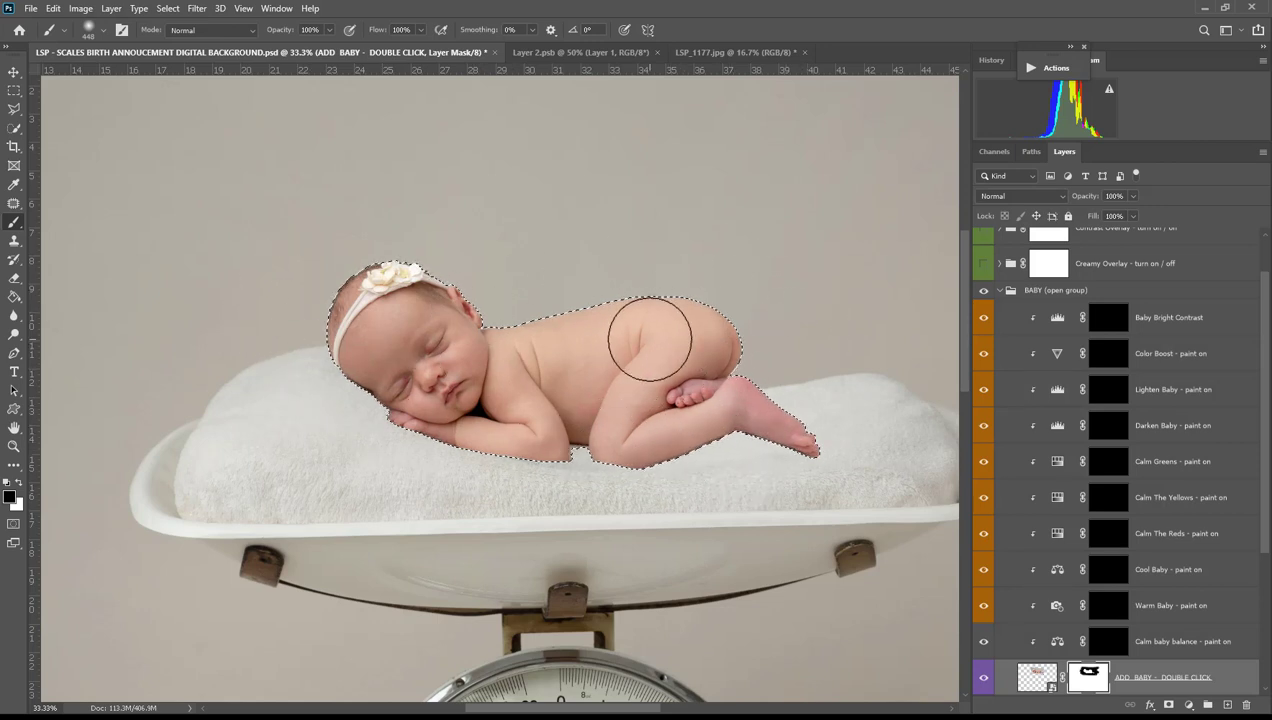
{"action": "key", "text": "ctrl+d"}
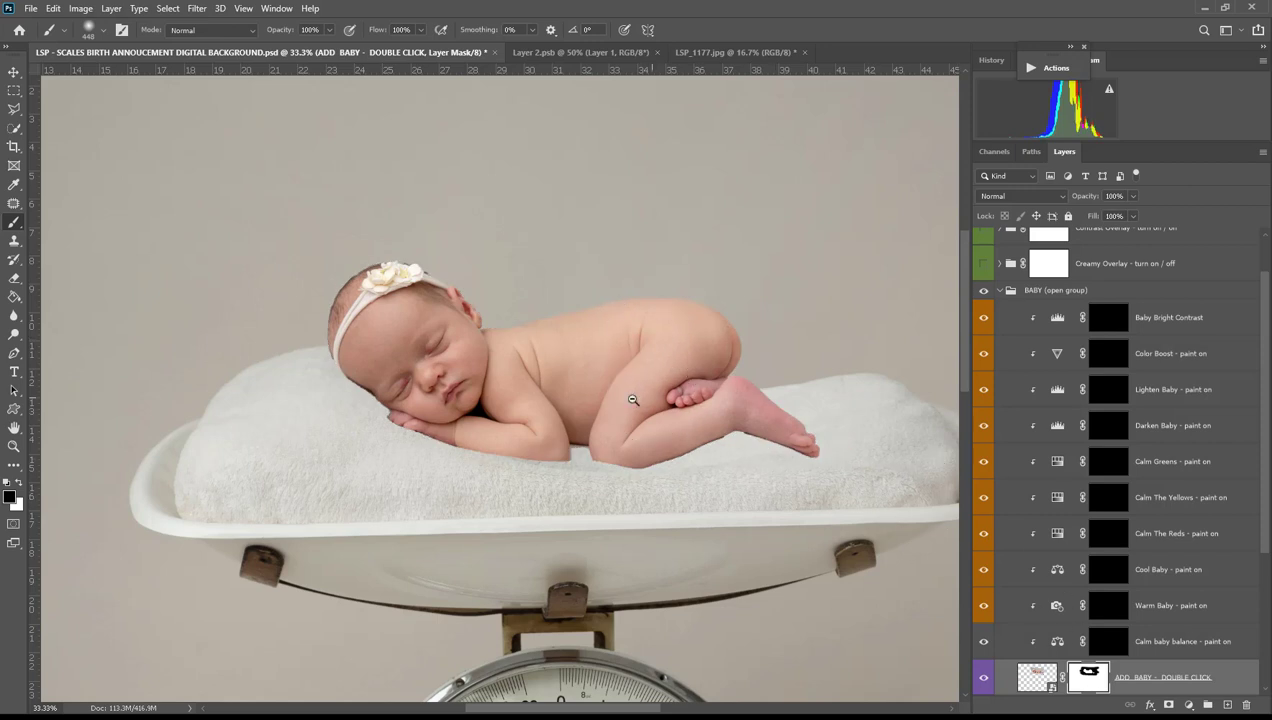
Paint white on the mask beneath the baby's face and arms with a 417 px soft brush at 25% flow to restore the contact shadow.
{"action": "key", "text": "z"}
{"action": "left_click_drag", "start_coordinate": [563, 410], "coordinate": [590, 433]}
{"action": "key", "text": "b"}
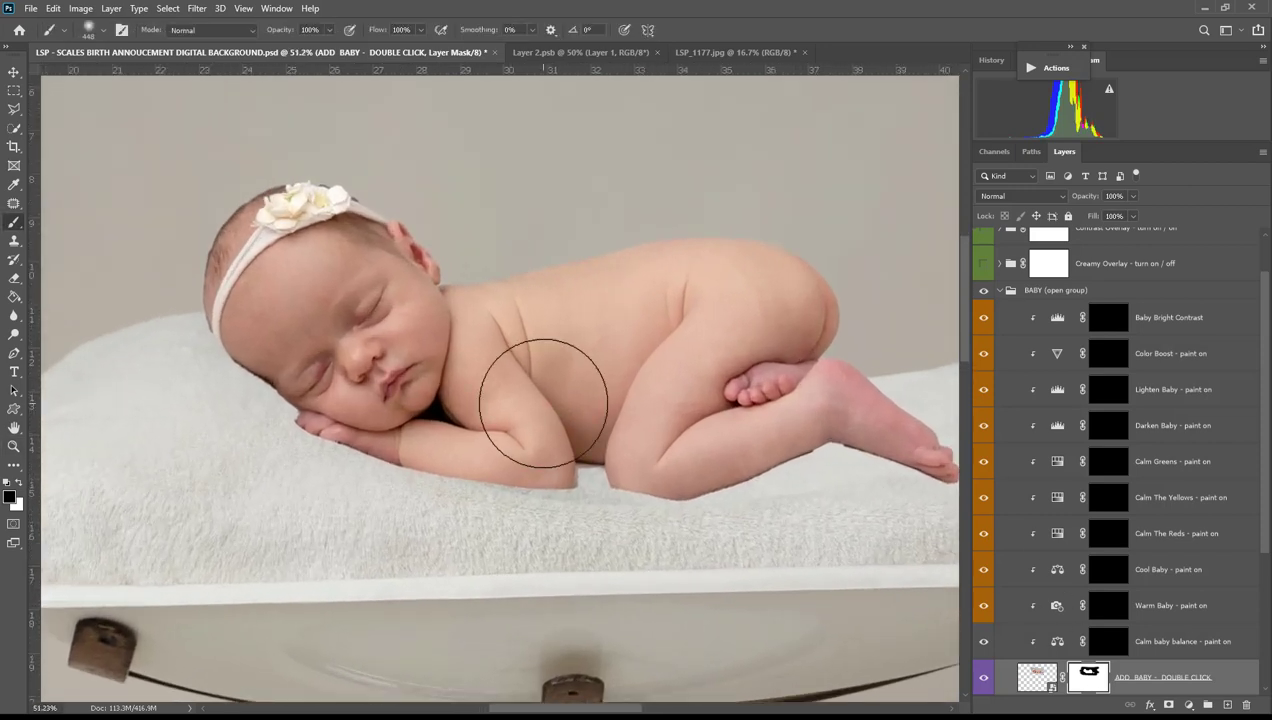
{"action": "right_click", "coordinate": [550, 405]}
{"action": "left_click", "coordinate": [412, 30]}
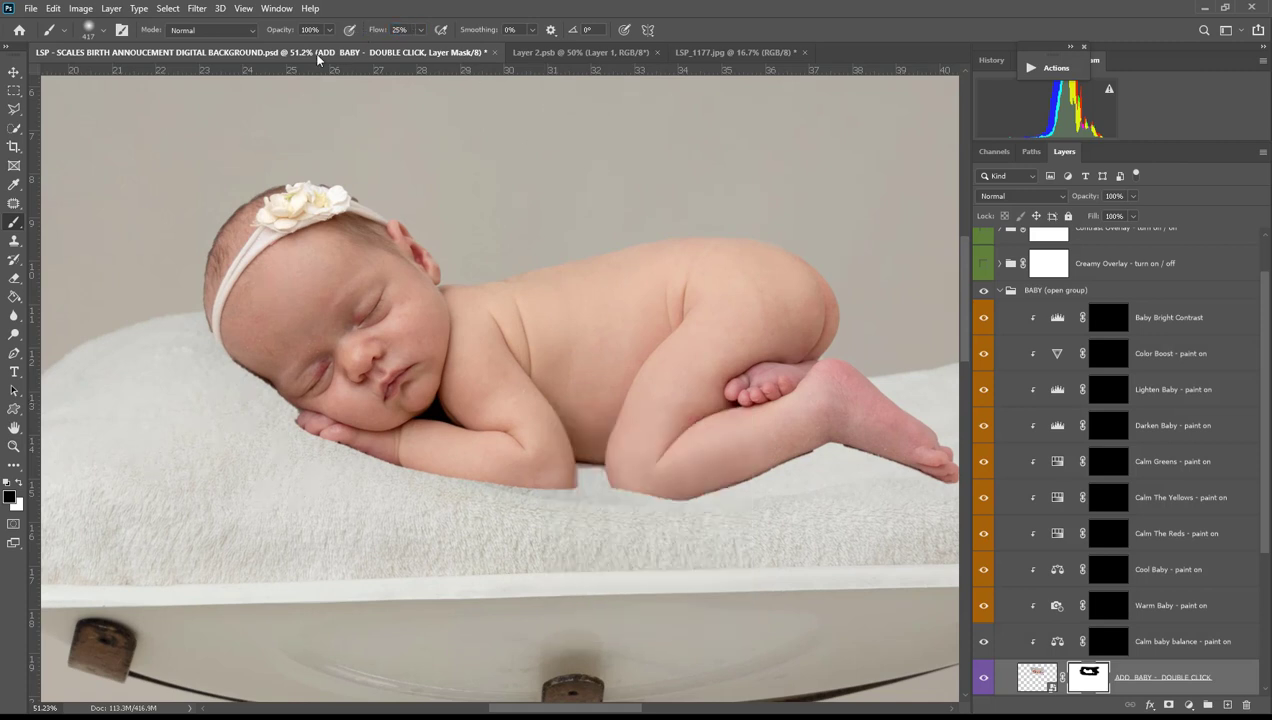
{"action": "left_click", "coordinate": [18, 482]}
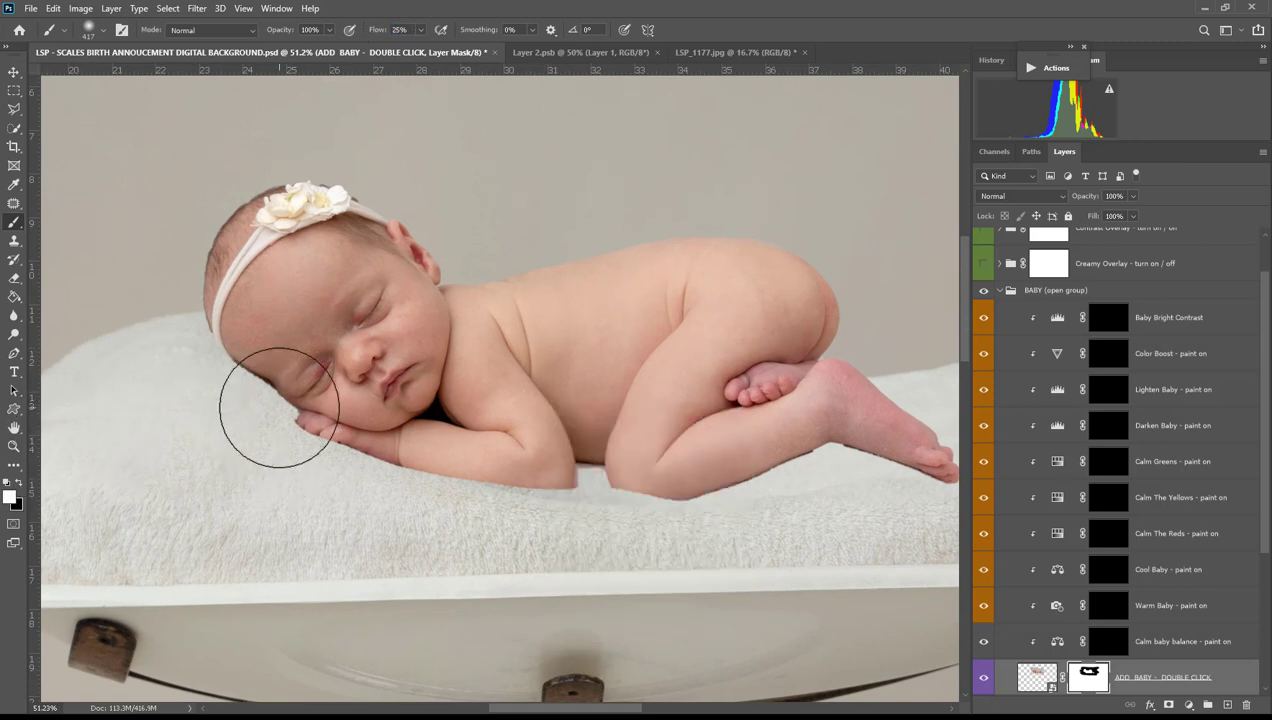
{"action": "mouse_move", "coordinate": [269, 369]}
{"action": "left_mouse_down"}
{"action": "mouse_move", "coordinate": [255, 380]}
{"action": "mouse_move", "coordinate": [259, 369]}
{"action": "mouse_move", "coordinate": [376, 409]}
{"action": "left_mouse_up"}
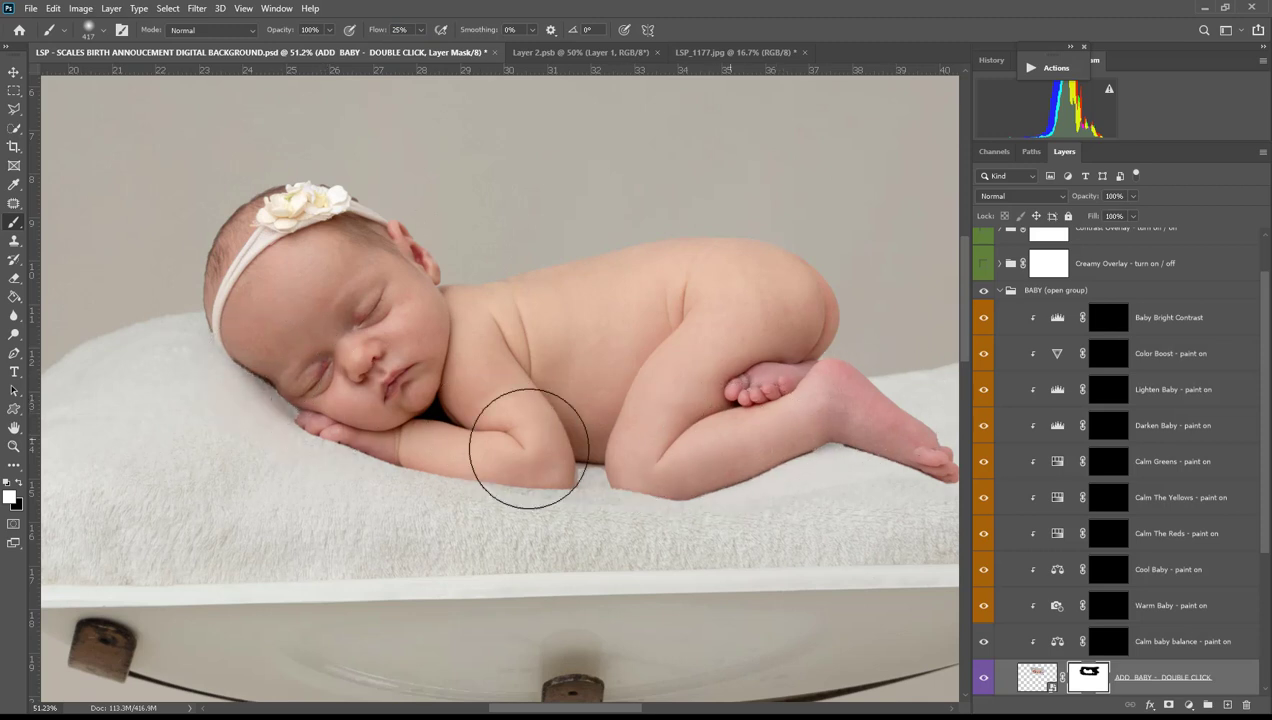
Restore the original blanket shadow beneath the baby's legs and foot with a 190 px soft white brush.
{"action": "left_click_drag", "start_coordinate": [687, 415], "coordinate": [488, 415]}
{"action": "right_click", "coordinate": [625, 413]}
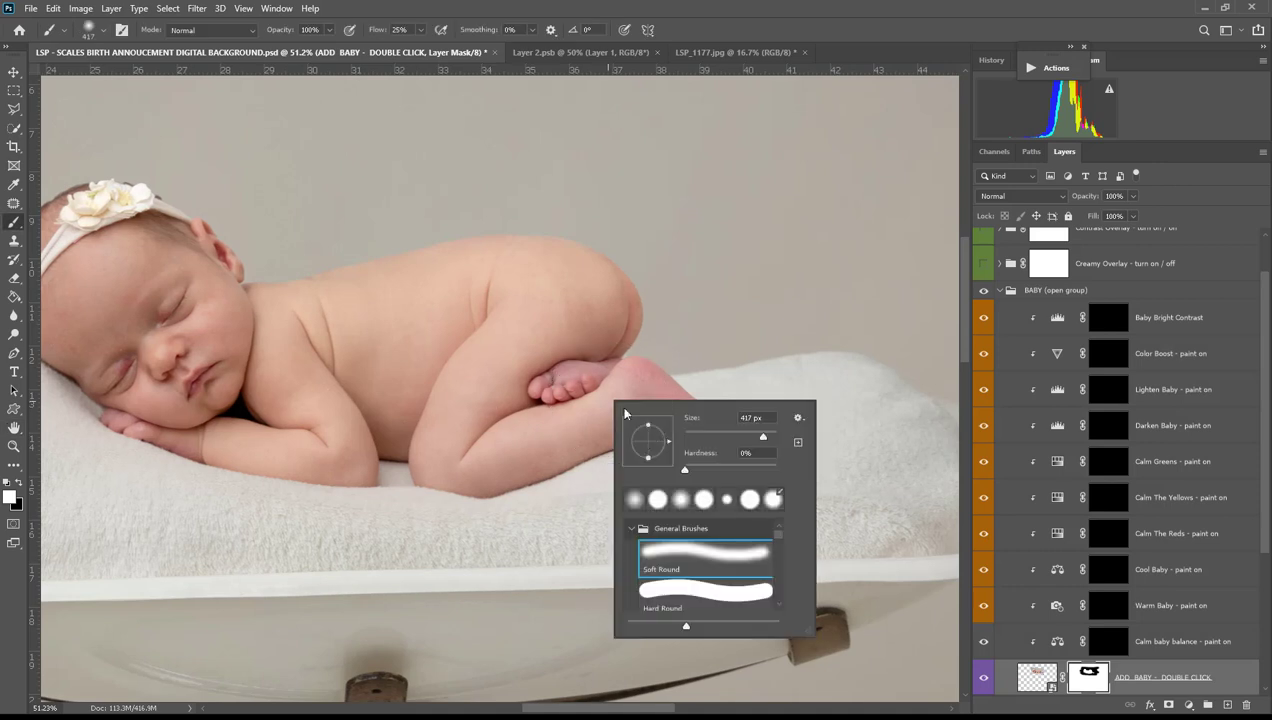
{"action": "mouse_move", "coordinate": [505, 470]}
{"action": "left_mouse_down"}
{"action": "mouse_move", "coordinate": [646, 427]}
{"action": "mouse_move", "coordinate": [531, 462]}
{"action": "mouse_move", "coordinate": [720, 437]}
{"action": "mouse_move", "coordinate": [676, 435]}
{"action": "mouse_move", "coordinate": [576, 467]}
{"action": "mouse_move", "coordinate": [732, 481]}
{"action": "mouse_move", "coordinate": [680, 444]}
{"action": "mouse_move", "coordinate": [772, 471]}
{"action": "mouse_move", "coordinate": [748, 485]}
{"action": "mouse_move", "coordinate": [749, 468]}
{"action": "mouse_move", "coordinate": [670, 442]}
{"action": "left_mouse_up"}
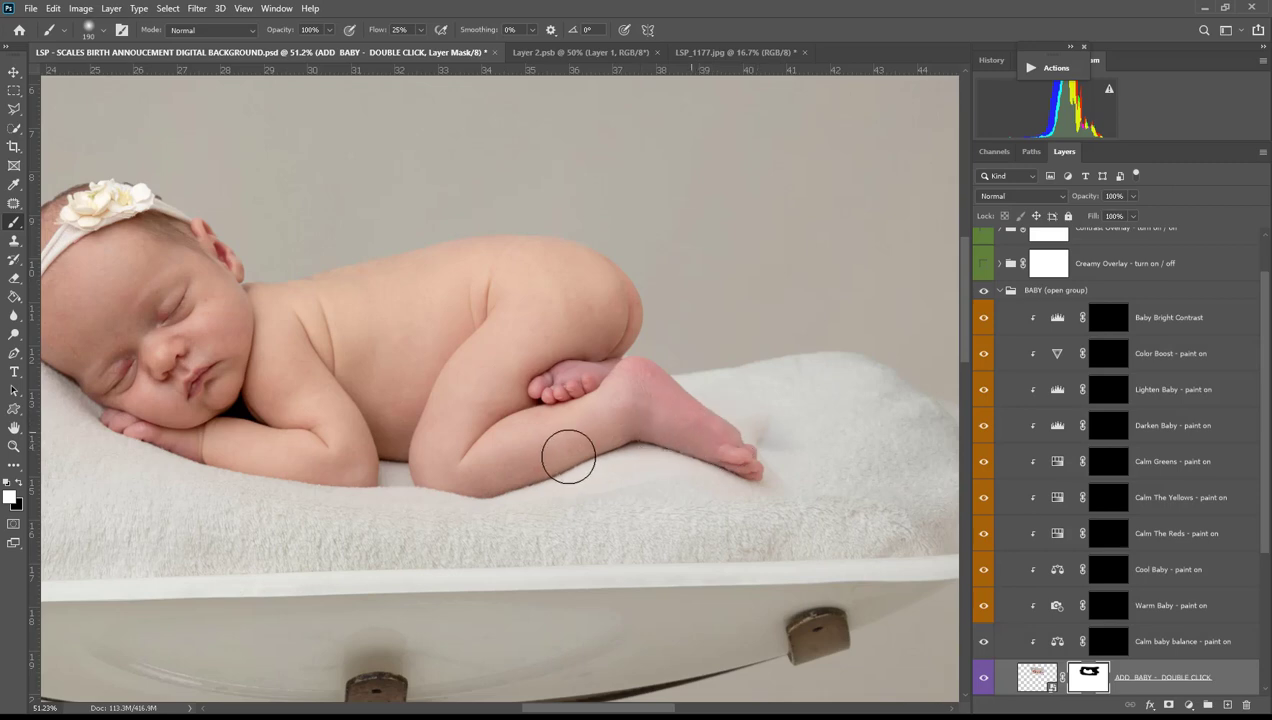
Paint black on the mask around the baby's toes with a 77 px soft brush to remove leftover photo background.
{"action": "key", "text": "z"}
{"action": "left_click", "coordinate": [800, 472]}
{"action": "left_click", "coordinate": [842, 512]}
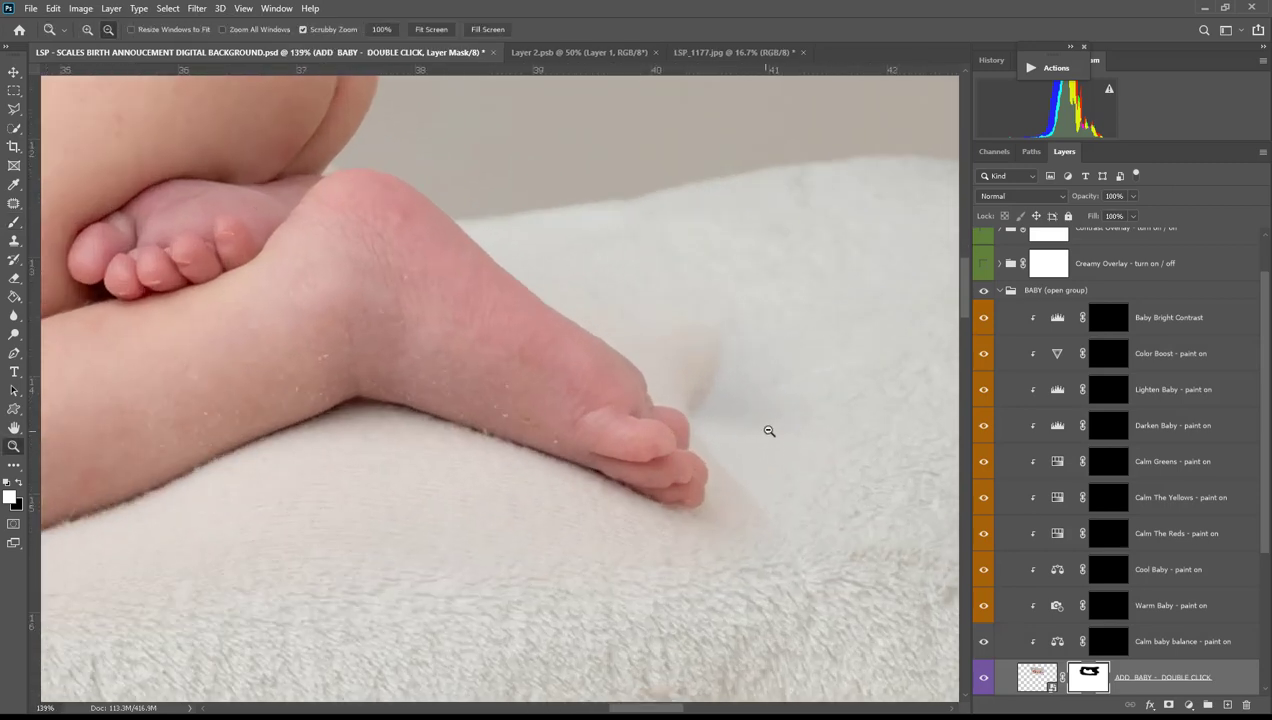
{"action": "key", "text": "b"}
{"action": "right_click", "coordinate": [766, 431]}
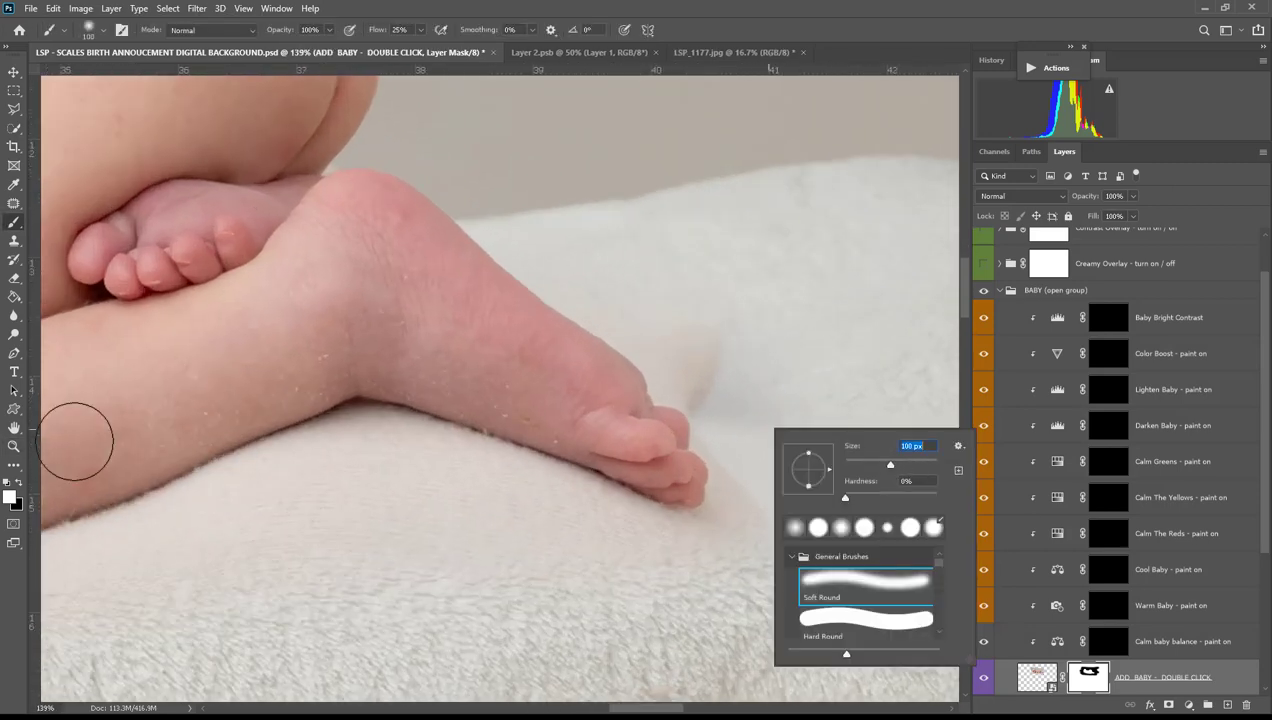
{"action": "left_click", "coordinate": [19, 482]}
{"action": "right_click", "coordinate": [642, 394]}
{"action": "left_click_drag", "start_coordinate": [764, 431], "coordinate": [754, 434]}
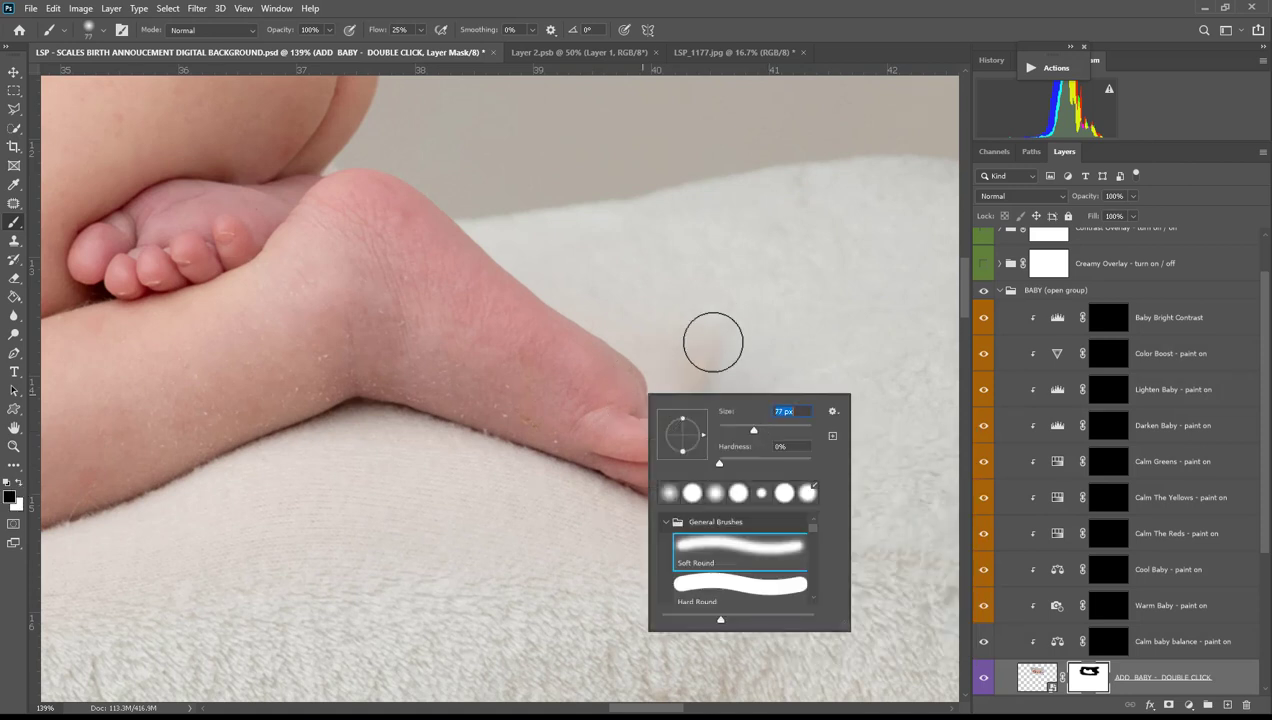
{"action": "mouse_move", "coordinate": [713, 341]}
{"action": "left_mouse_down"}
{"action": "mouse_move", "coordinate": [705, 394]}
{"action": "mouse_move", "coordinate": [661, 343]}
{"action": "mouse_move", "coordinate": [710, 398]}
{"action": "mouse_move", "coordinate": [756, 491]}
{"action": "mouse_move", "coordinate": [740, 520]}
{"action": "left_mouse_up"}
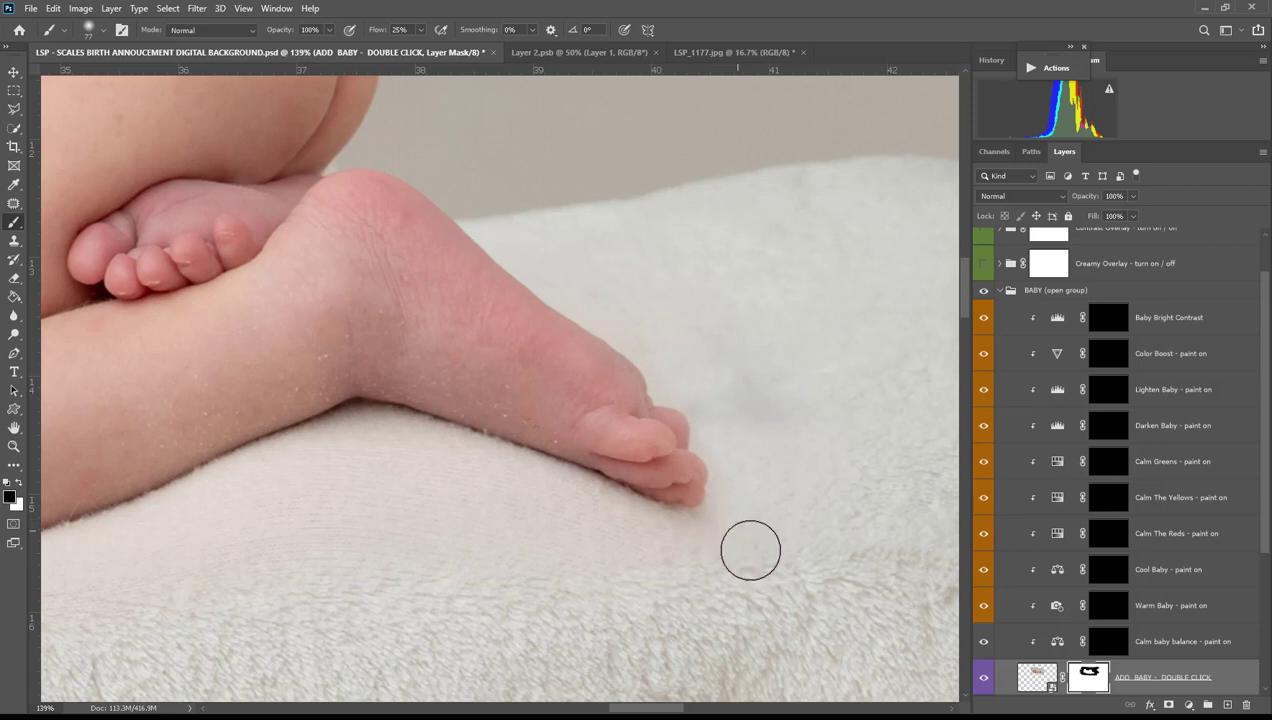
Blend the leftover blanket beneath the baby's legs, elbow and hands into the pillow with a 155 px soft black brush.
{"action": "right_click", "coordinate": [400, 513]}
{"action": "left_click", "coordinate": [308, 521]}
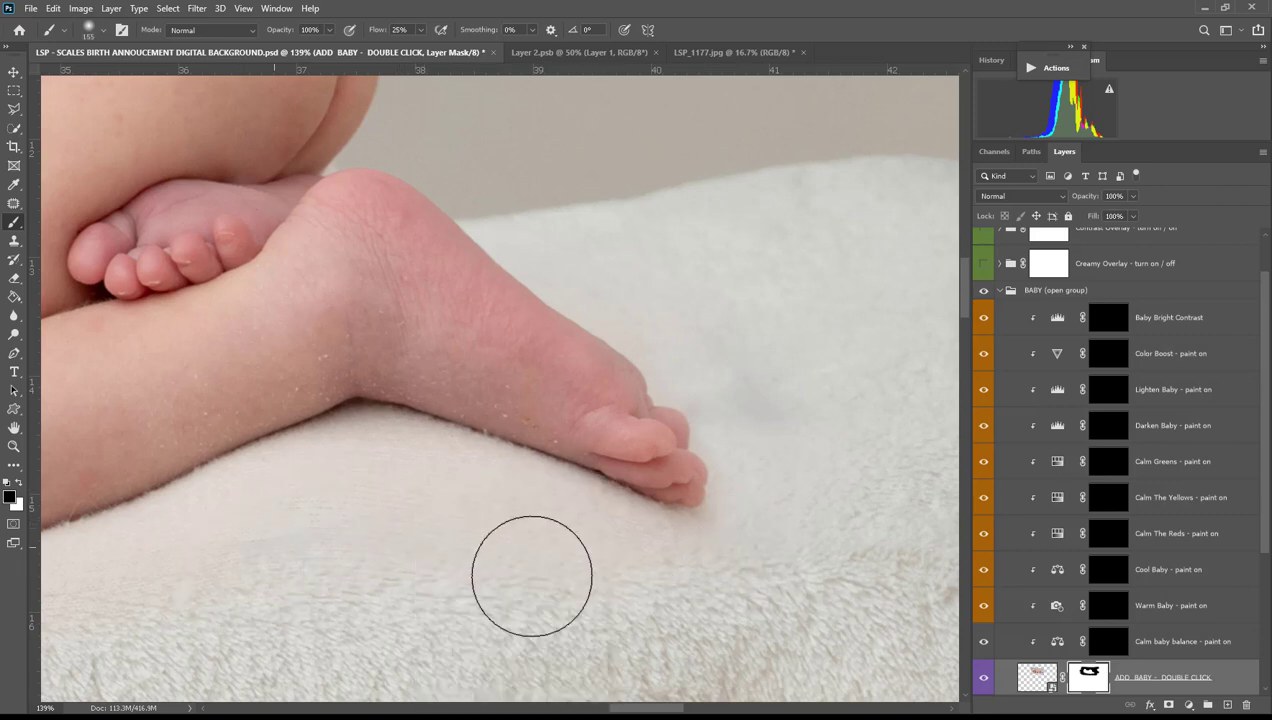
{"action": "key", "text": "space"}
{"action": "left_click_drag", "start_coordinate": [274, 540], "coordinate": [545, 534]}
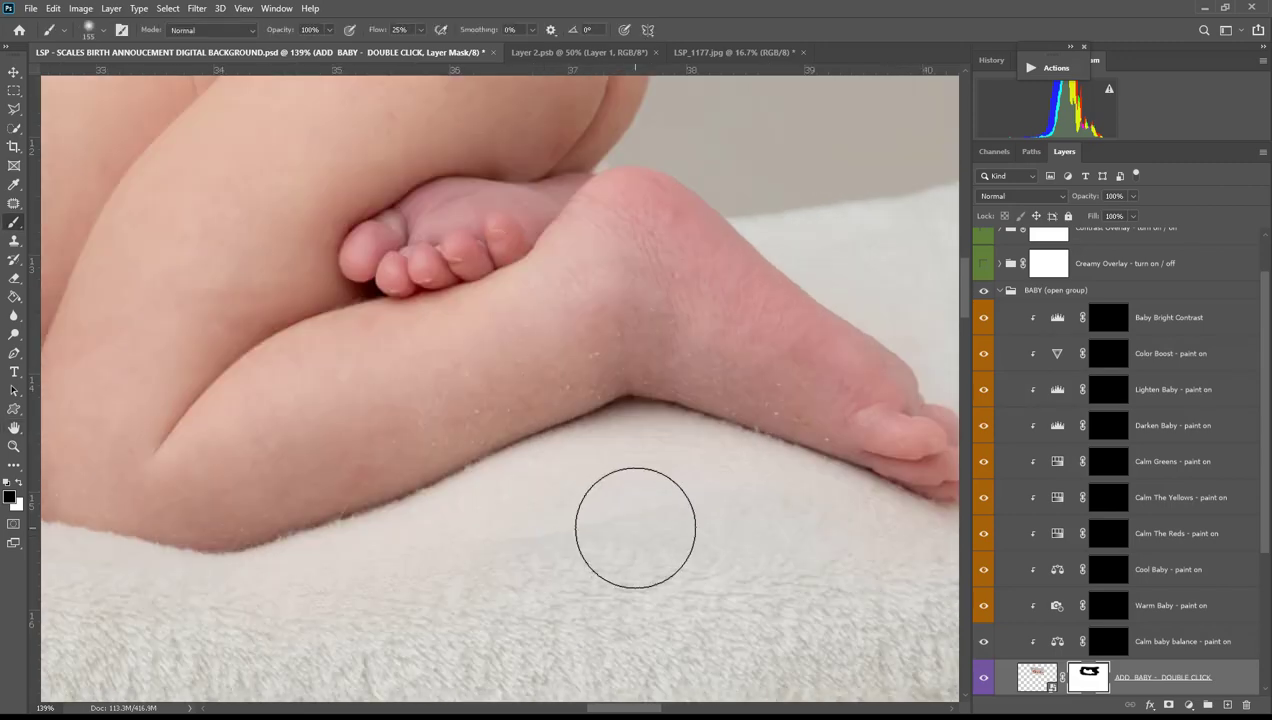
{"action": "left_click_drag", "start_coordinate": [119, 556], "coordinate": [789, 505]}
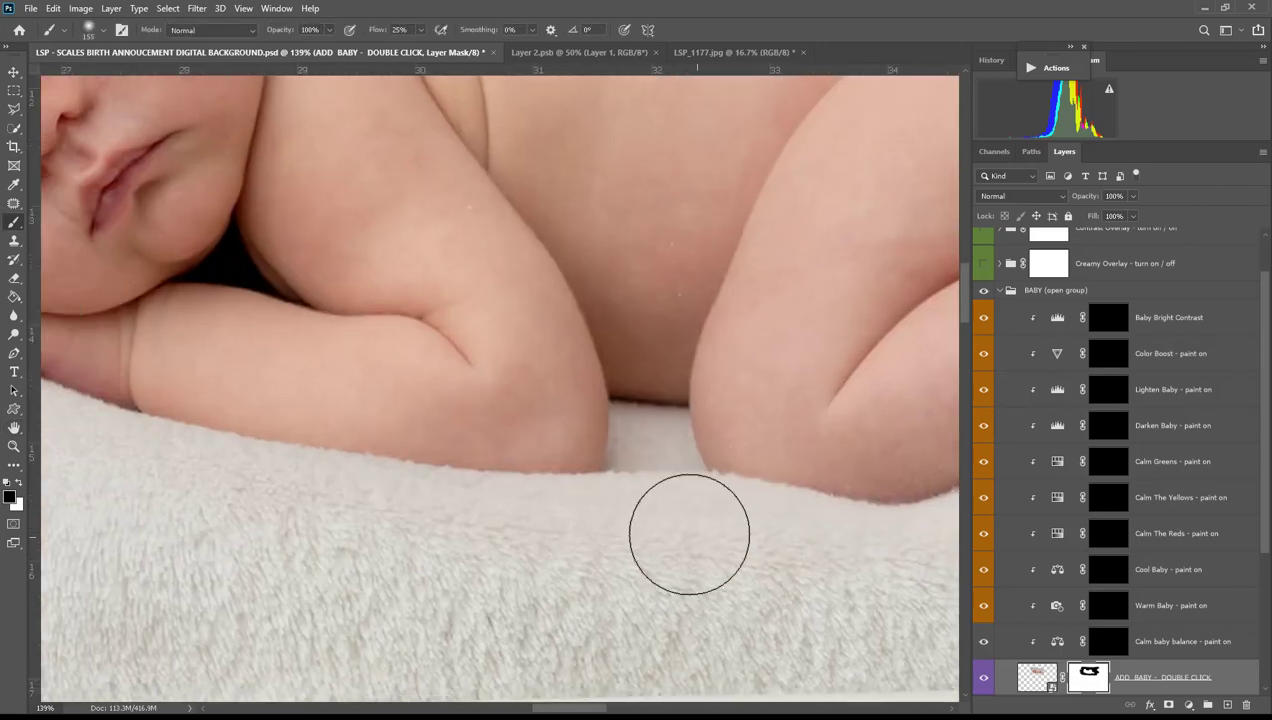
{"action": "key", "text": "space"}
{"action": "left_click_drag", "start_coordinate": [379, 425], "coordinate": [662, 472]}
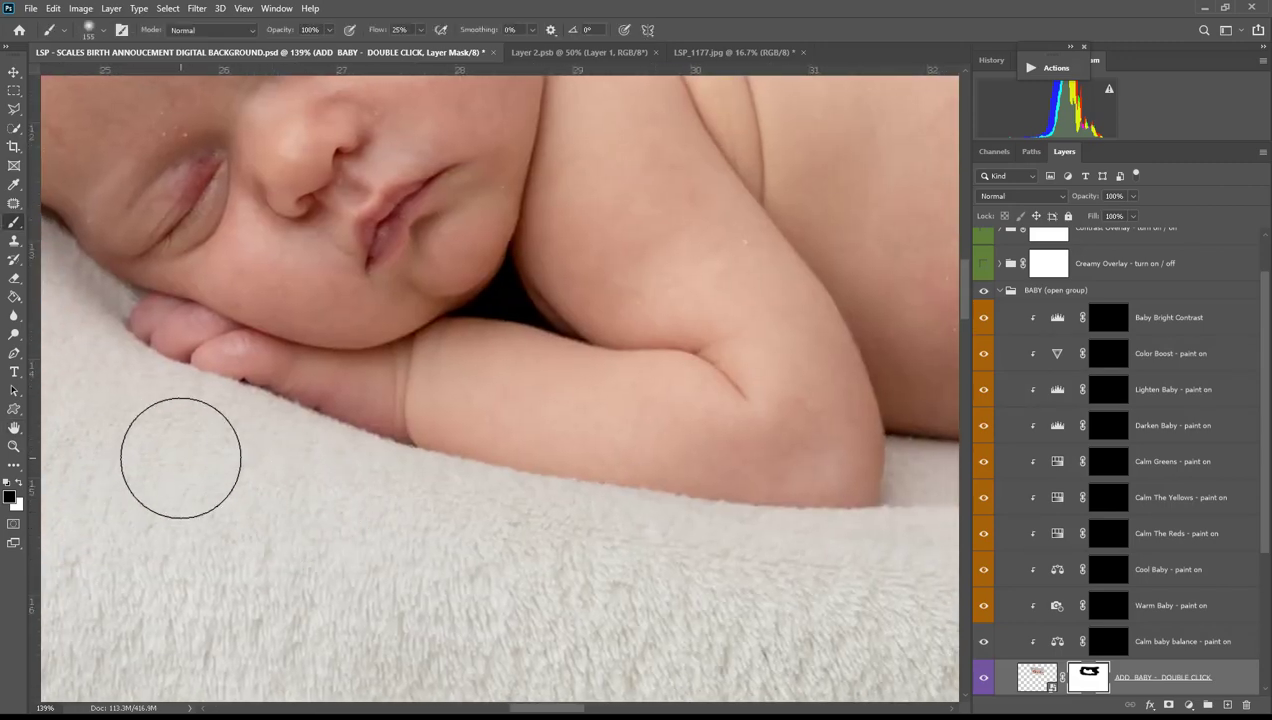
Move the image on the ADD BABY layer slightly right and down so the baby sits on the pillow.
{"action": "left_click", "coordinate": [176, 460], "text": "alt"}
{"action": "left_click", "coordinate": [176, 462], "text": "alt"}
{"action": "left_click", "coordinate": [176, 462], "text": "alt"}
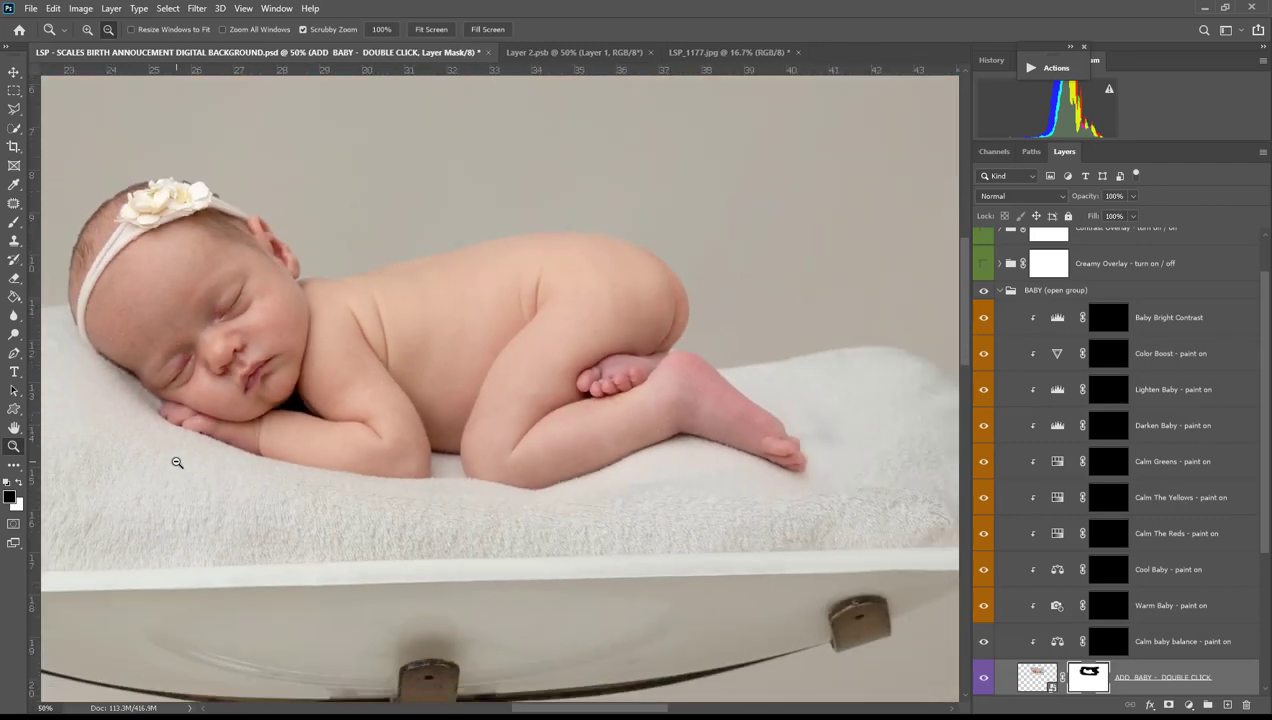
{"action": "left_click", "coordinate": [176, 462], "text": "alt"}
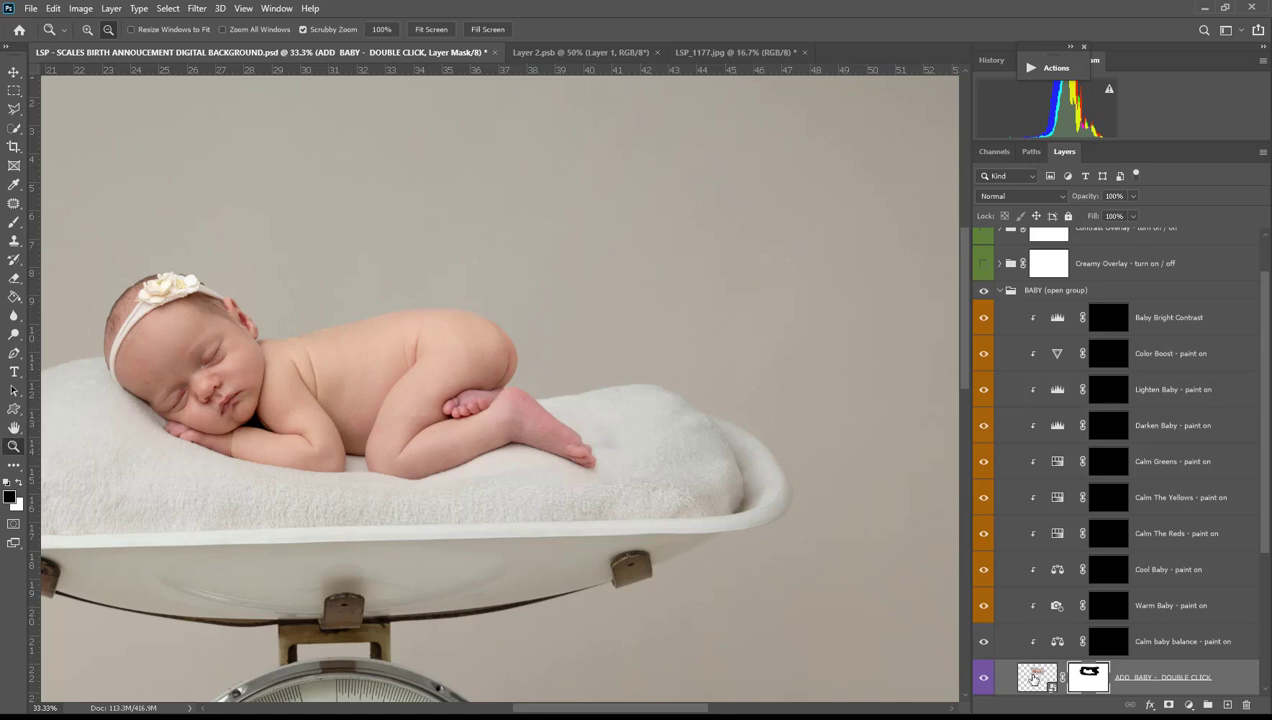
{"action": "left_click", "coordinate": [1035, 678]}
{"action": "left_click", "coordinate": [281, 424], "text": "alt"}
{"action": "key", "text": "ctrl+t"}
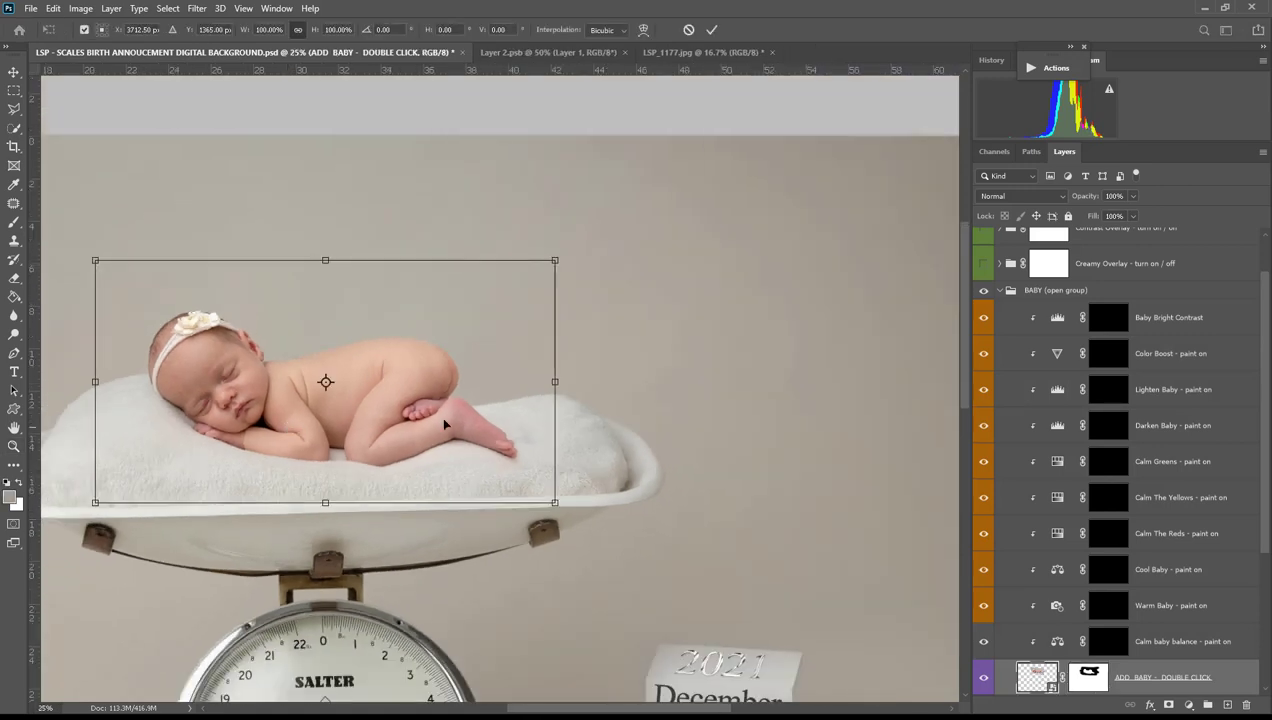
{"action": "mouse_move", "coordinate": [385, 449]}
{"action": "left_mouse_down"}
{"action": "mouse_move", "coordinate": [390, 384]}
{"action": "mouse_move", "coordinate": [409, 428]}
{"action": "mouse_move", "coordinate": [392, 471]}
{"action": "left_mouse_up"}
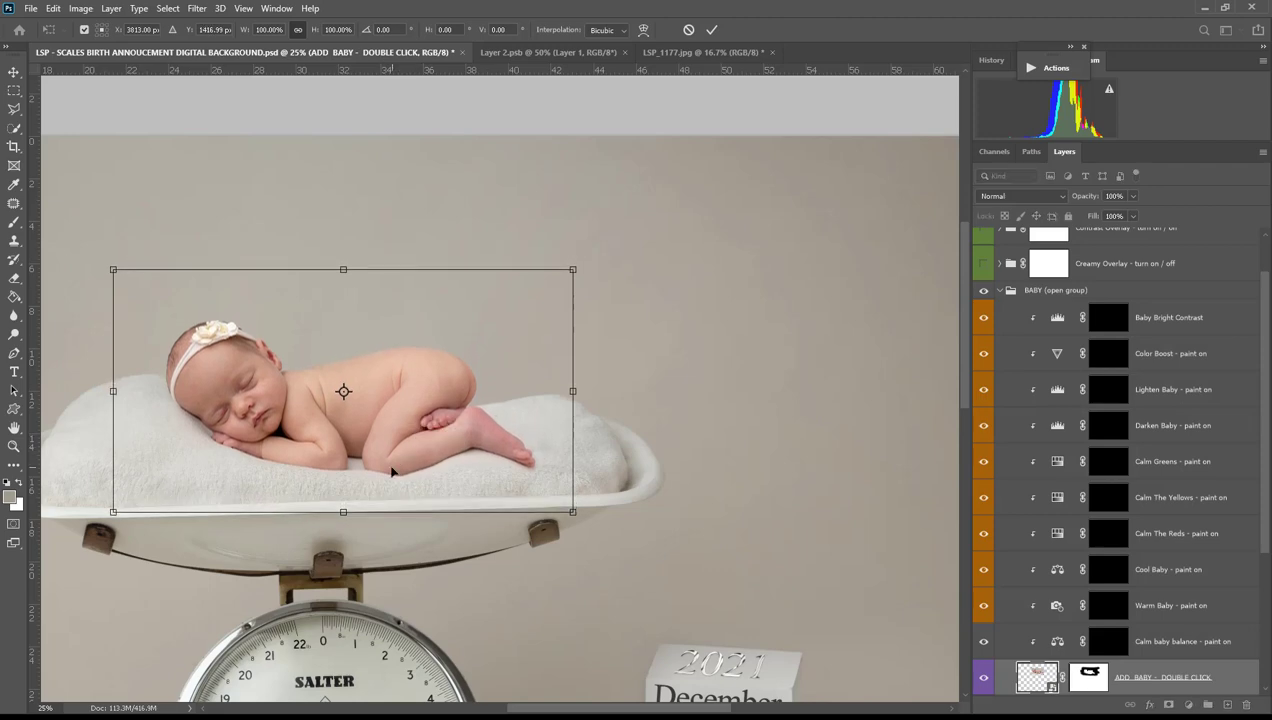
{"action": "key", "text": "Return"}
Scale the baby layer up to 107.50% and nudge it upward on the pillow.
{"action": "key", "text": "z"}
{"action": "left_click", "coordinate": [279, 462], "text": "alt"}
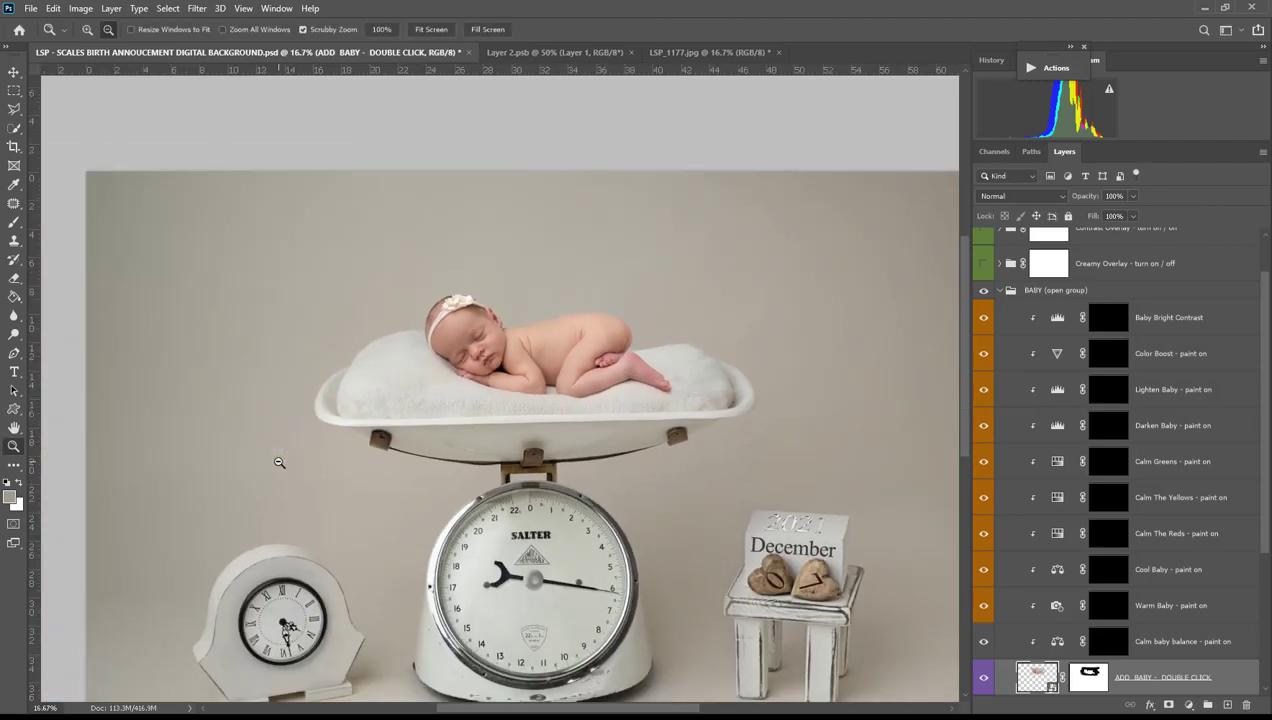
{"action": "key", "text": "ctrl+t"}
{"action": "left_click_drag", "start_coordinate": [693, 343], "coordinate": [659, 375]}
{"action": "key", "text": "shift+Up"}
{"action": "key", "text": "shift+Up"}
{"action": "key", "text": "shift+Up"}
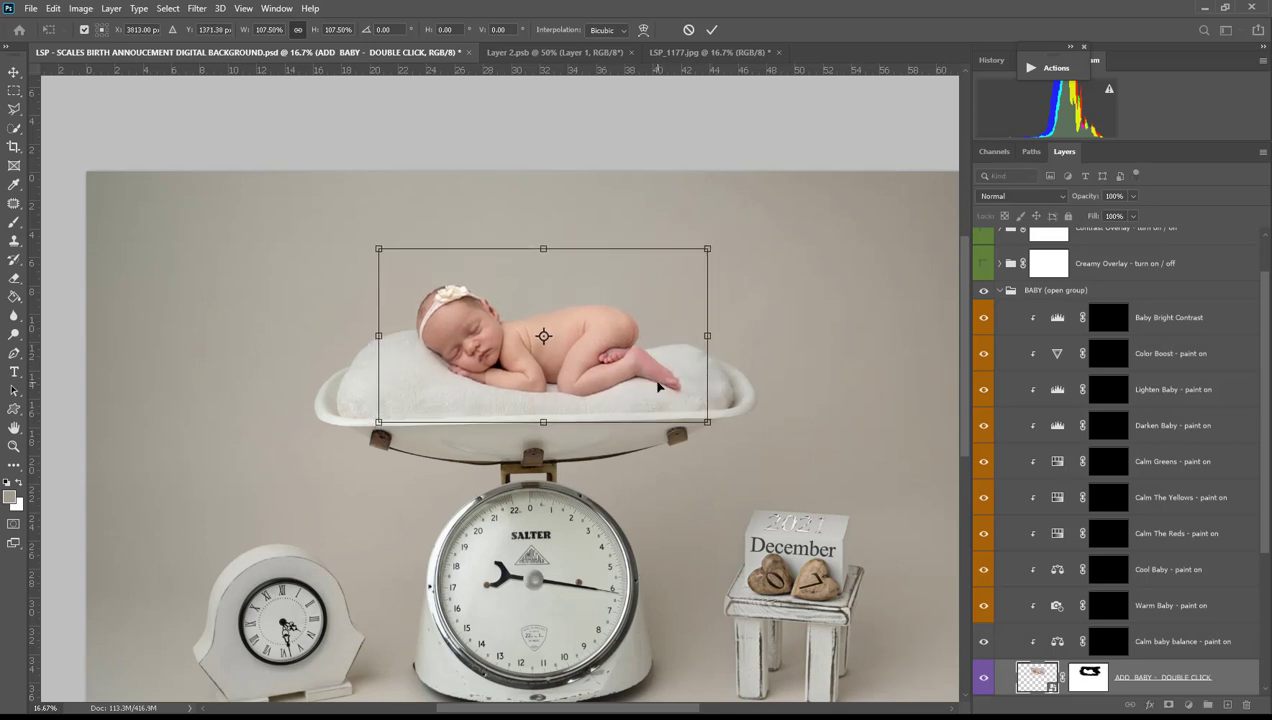
Rotate the baby layer by 0.67° around a pivot near the baby's hands and shift it slightly left.
{"action": "left_click_drag", "start_coordinate": [545, 337], "coordinate": [455, 373]}
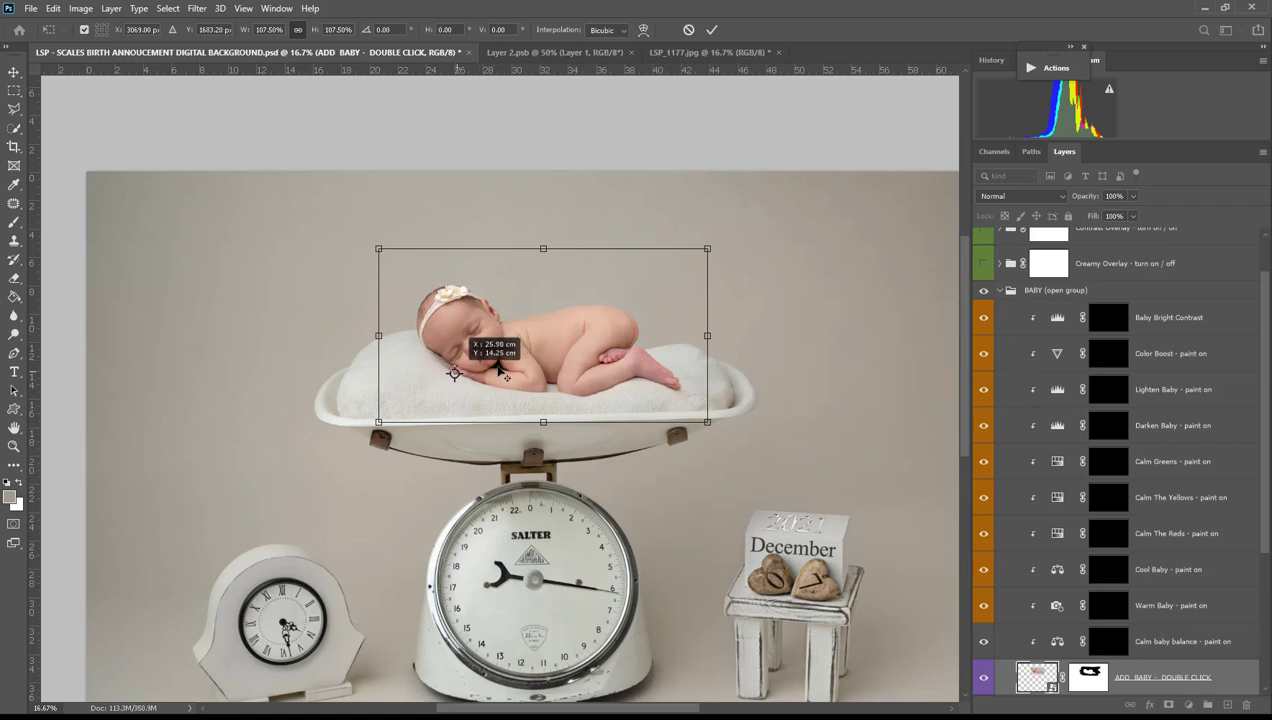
{"action": "mouse_move", "coordinate": [747, 349]}
{"action": "left_mouse_down"}
{"action": "mouse_move", "coordinate": [752, 294]}
{"action": "mouse_move", "coordinate": [747, 334]}
{"action": "left_mouse_up"}
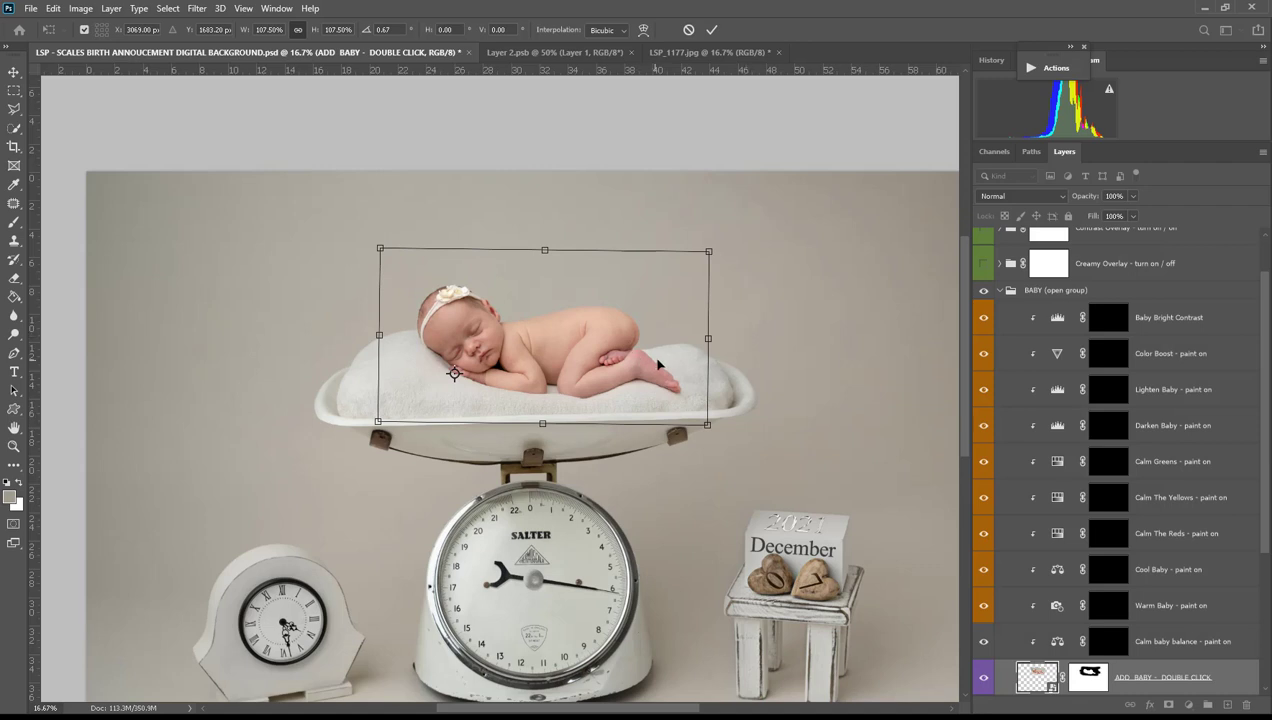
{"action": "left_click_drag", "start_coordinate": [659, 365], "coordinate": [634, 364]}
{"action": "key", "text": "Return"}
Open the ADD BABY smart object and run the NEWBORN SKIN PERFECTO action on the baby photo.
{"action": "key", "text": "z"}
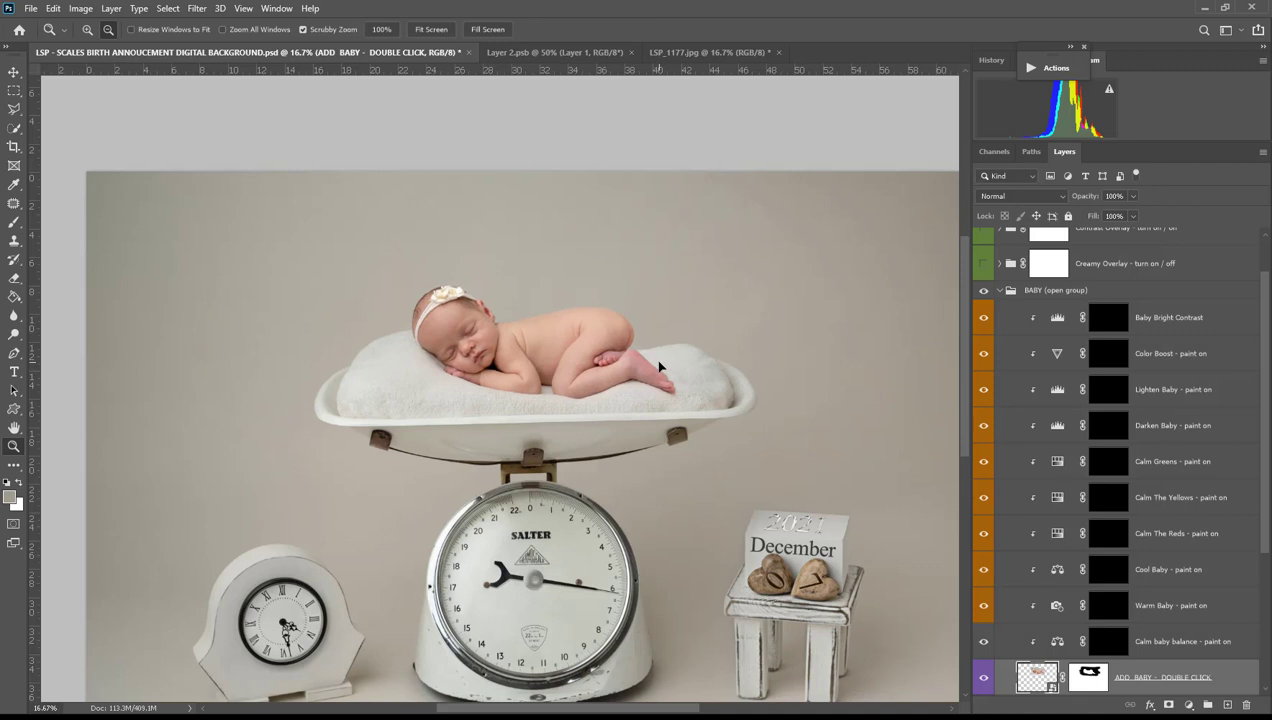
{"action": "left_click", "coordinate": [562, 423]}
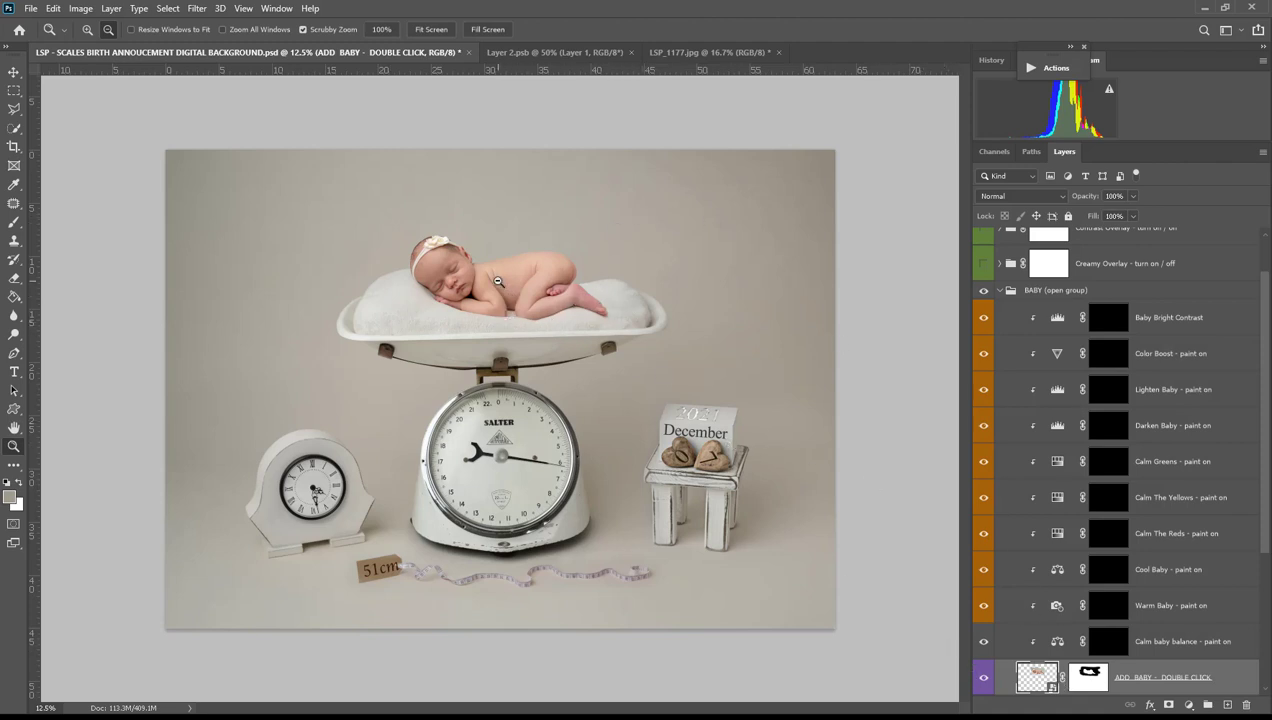
{"action": "left_click_drag", "start_coordinate": [497, 281], "coordinate": [552, 306]}
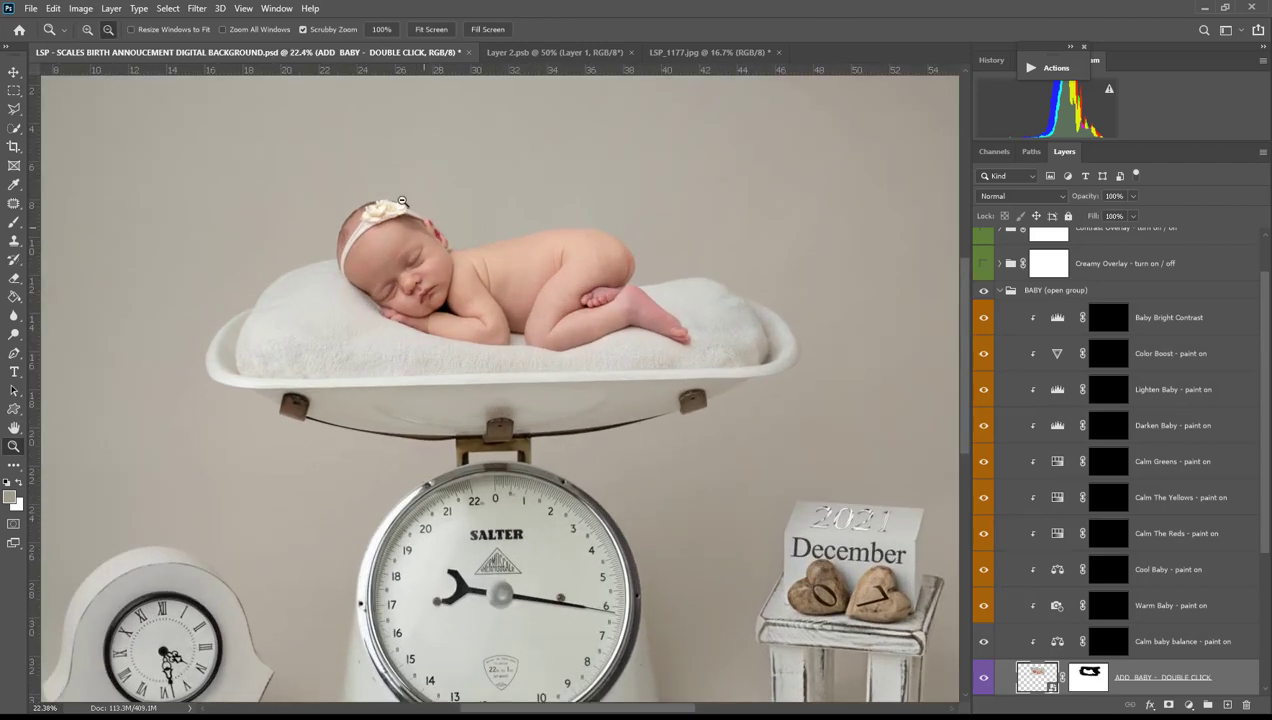
{"action": "double_click", "coordinate": [1040, 680]}
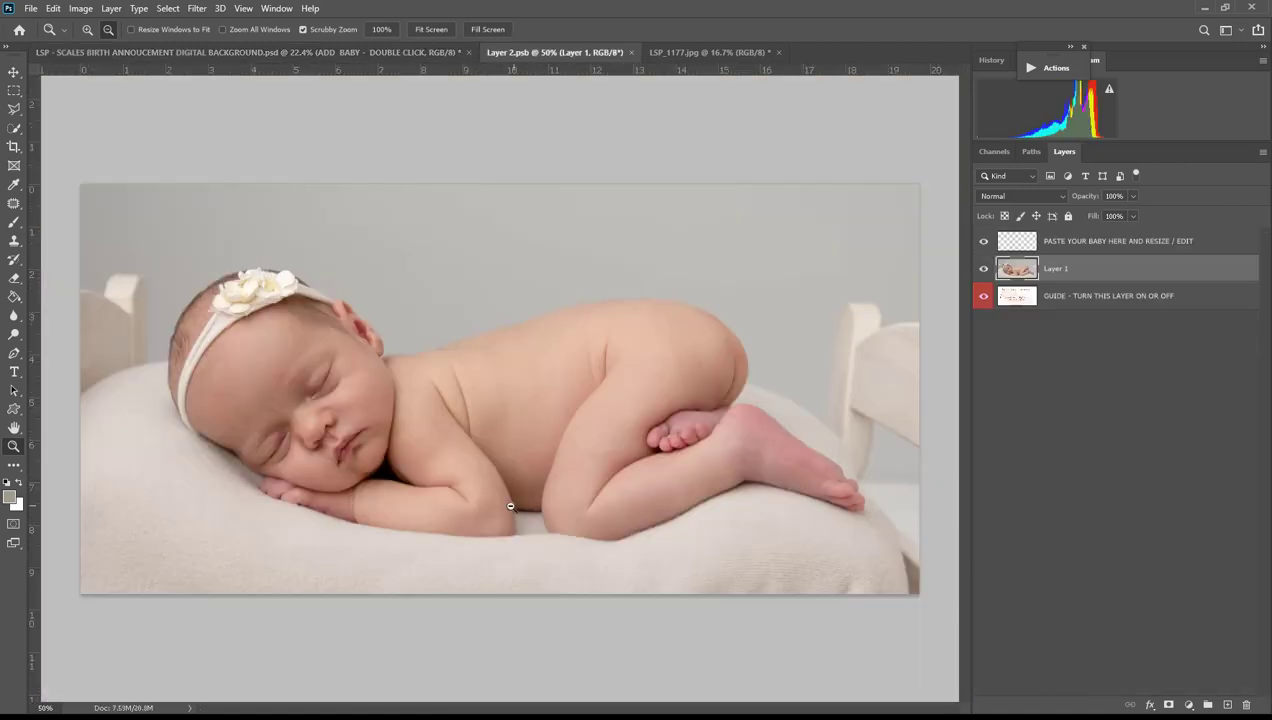
{"action": "left_click", "coordinate": [1062, 70]}
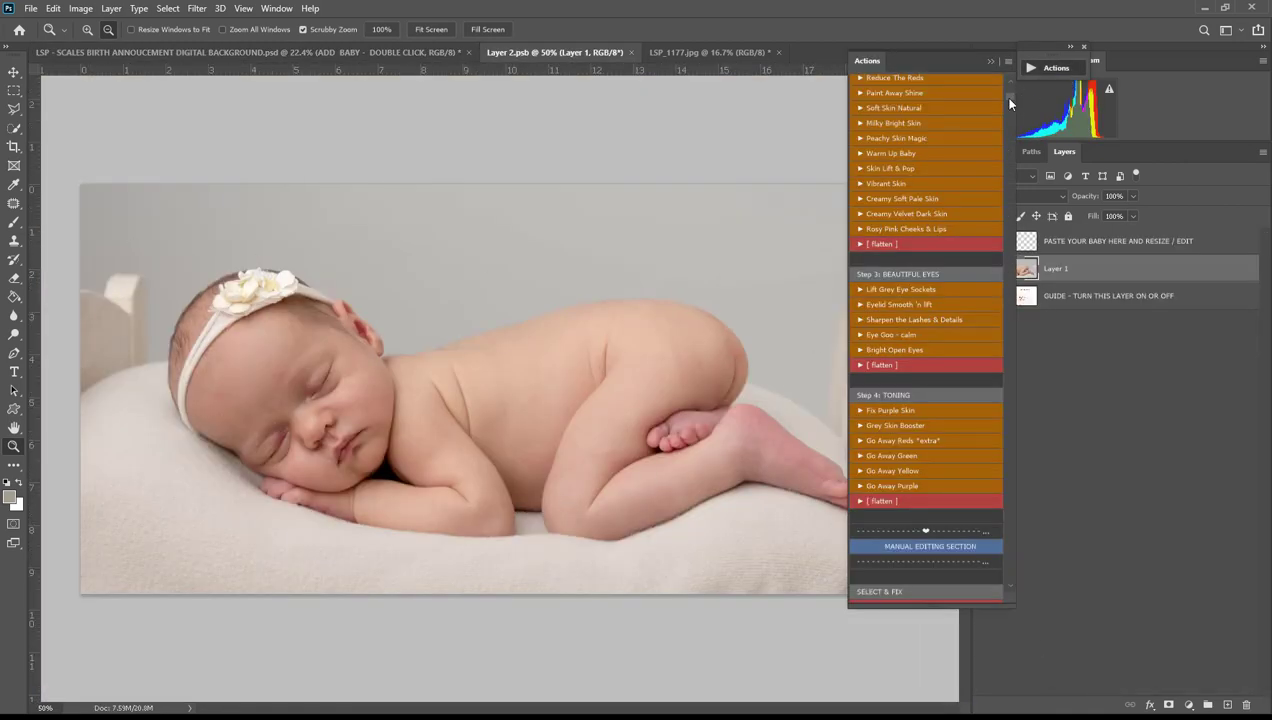
{"action": "left_click_drag", "start_coordinate": [1009, 99], "coordinate": [1009, 84]}
{"action": "scroll", "coordinate": [958, 350], "scroll_direction": "down", "scroll_amount": 1}
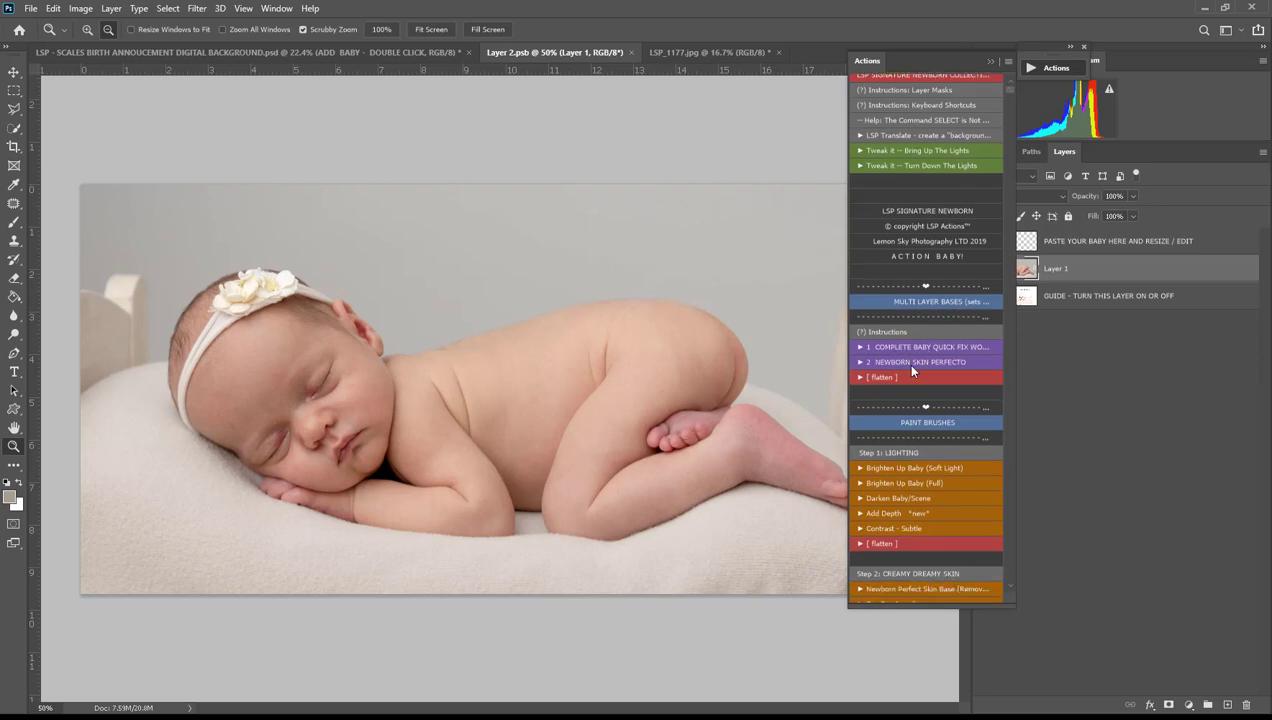
{"action": "left_click", "coordinate": [898, 364]}
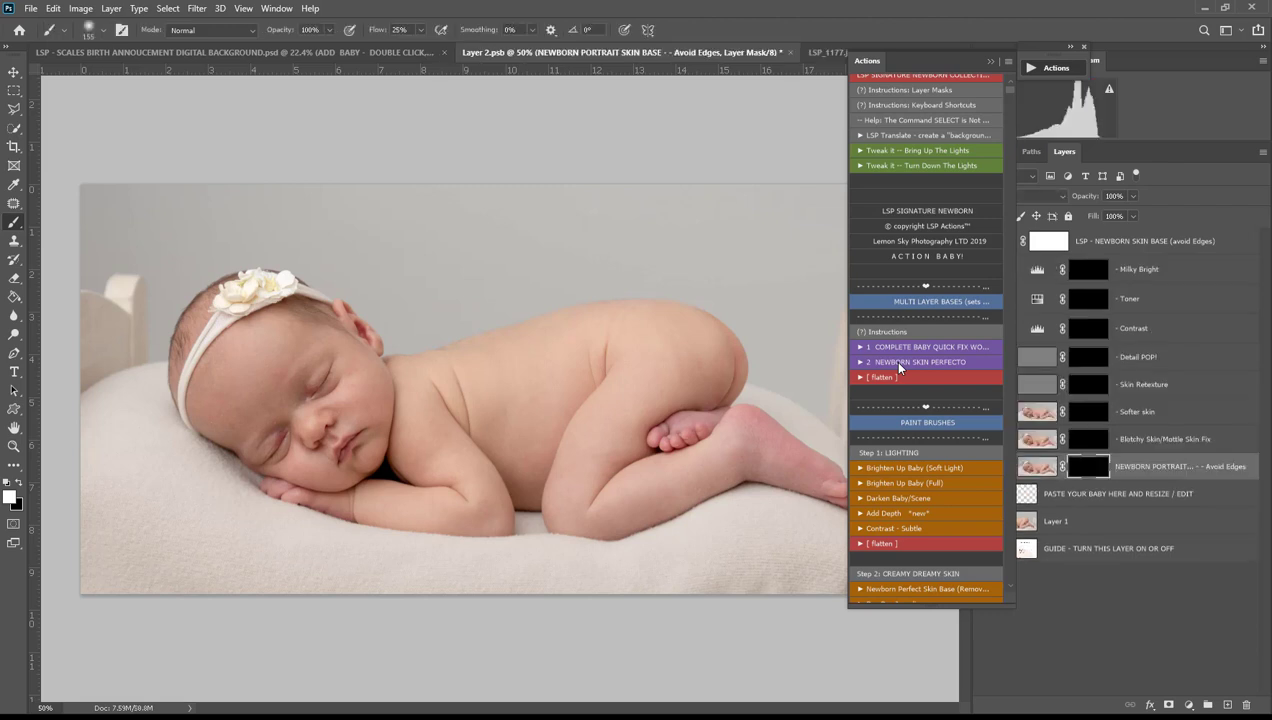
Paint the NEWBORN PORTRAIT SKIN BASE mask in white over the baby's face and hand, using a 100 px soft round brush at 53% flow.
{"action": "left_click", "coordinate": [990, 62]}
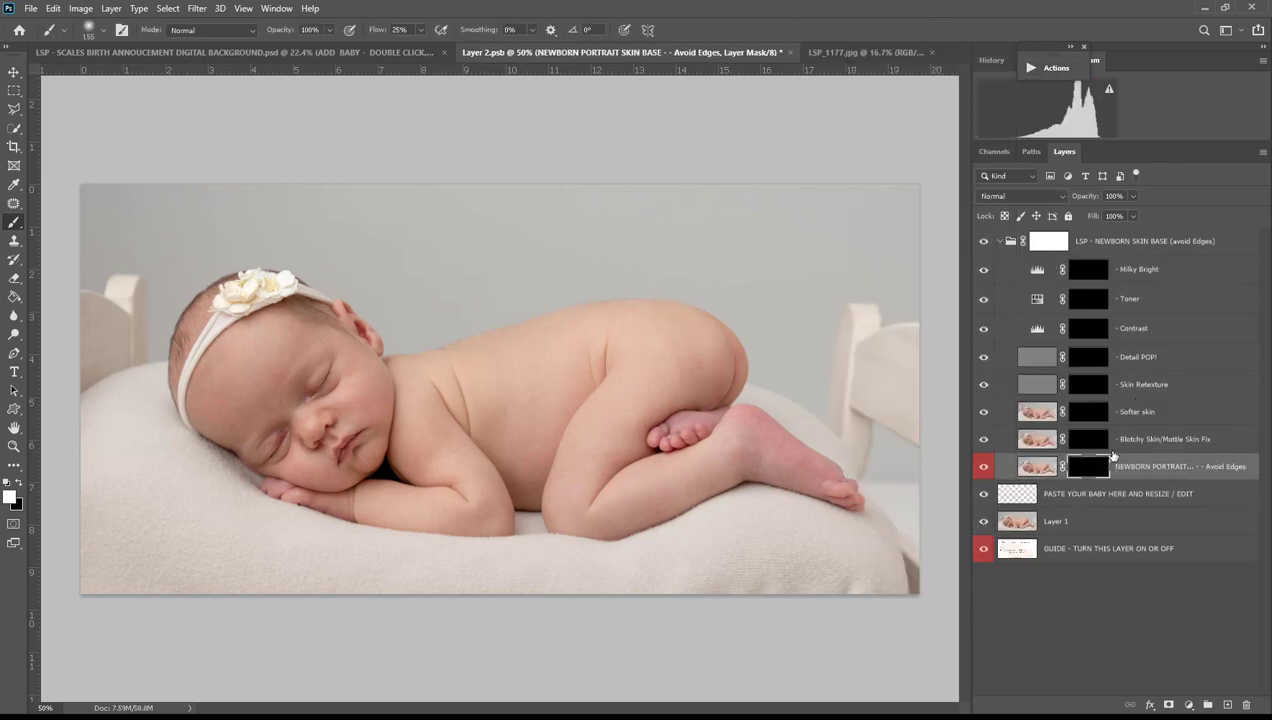
{"action": "key", "text": "z"}
{"action": "key", "text": "b"}
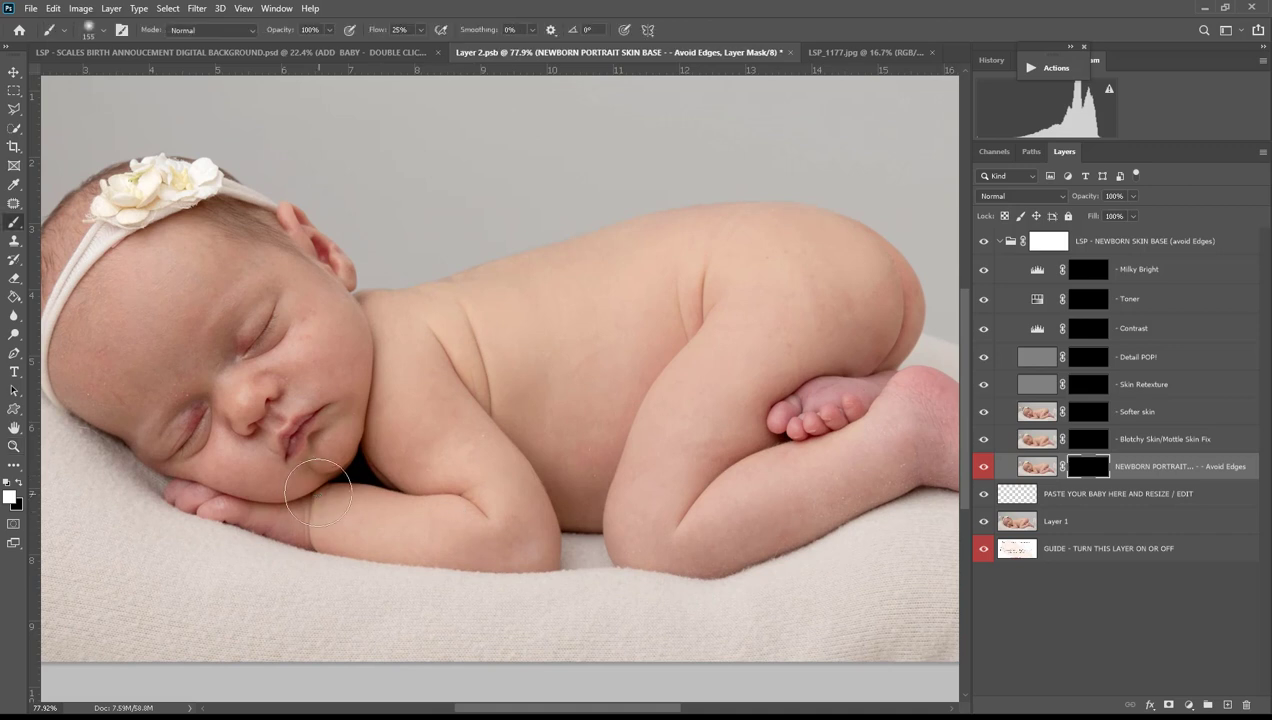
{"action": "right_click", "coordinate": [401, 371]}
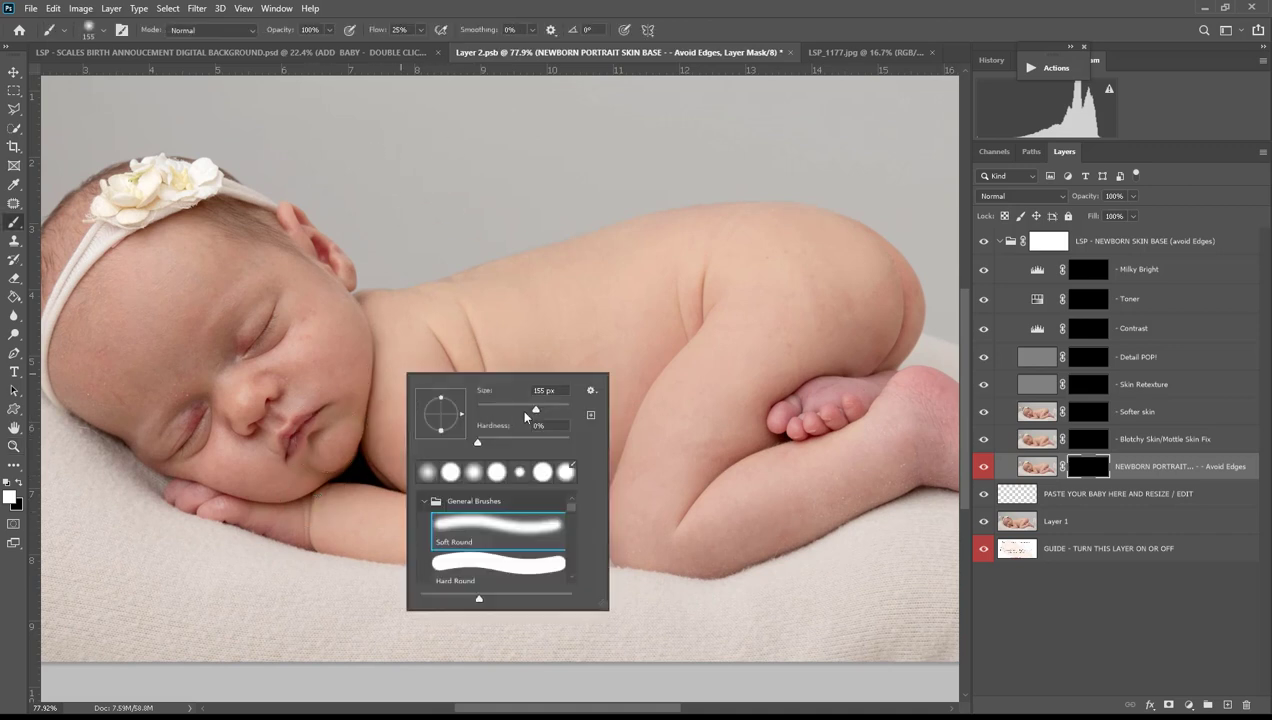
{"action": "left_click", "coordinate": [521, 408]}
{"action": "left_click", "coordinate": [419, 34]}
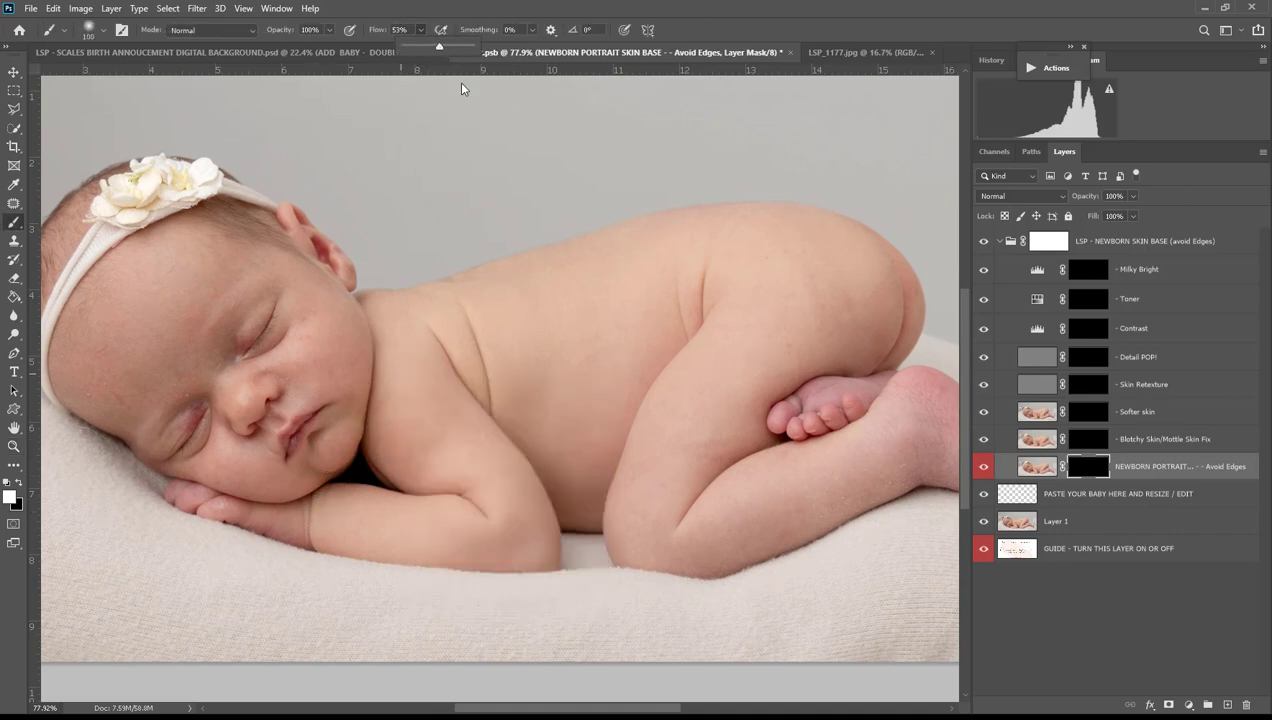
{"action": "mouse_move", "coordinate": [315, 338]}
{"action": "left_mouse_down"}
{"action": "mouse_move", "coordinate": [302, 355]}
{"action": "mouse_move", "coordinate": [312, 372]}
{"action": "mouse_move", "coordinate": [302, 366]}
{"action": "left_mouse_up"}
{"action": "left_click_drag", "start_coordinate": [187, 376], "coordinate": [184, 384]}
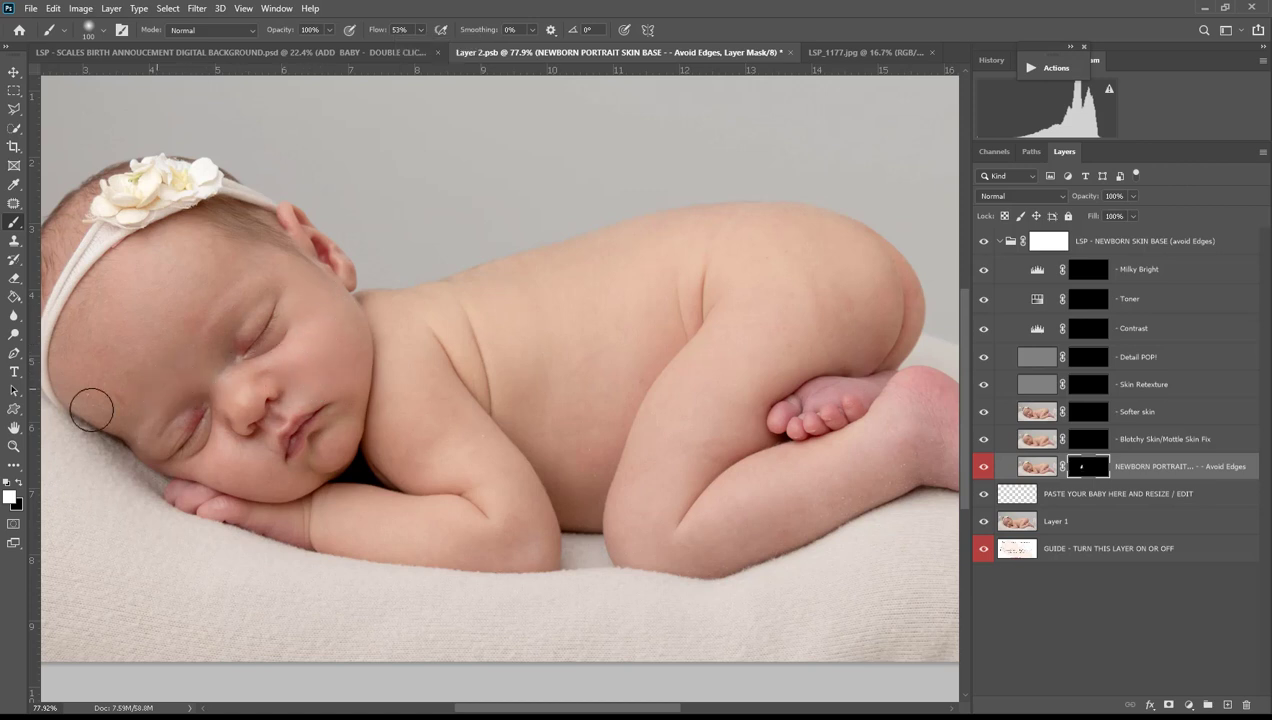
{"action": "left_click_drag", "start_coordinate": [171, 277], "coordinate": [200, 271]}
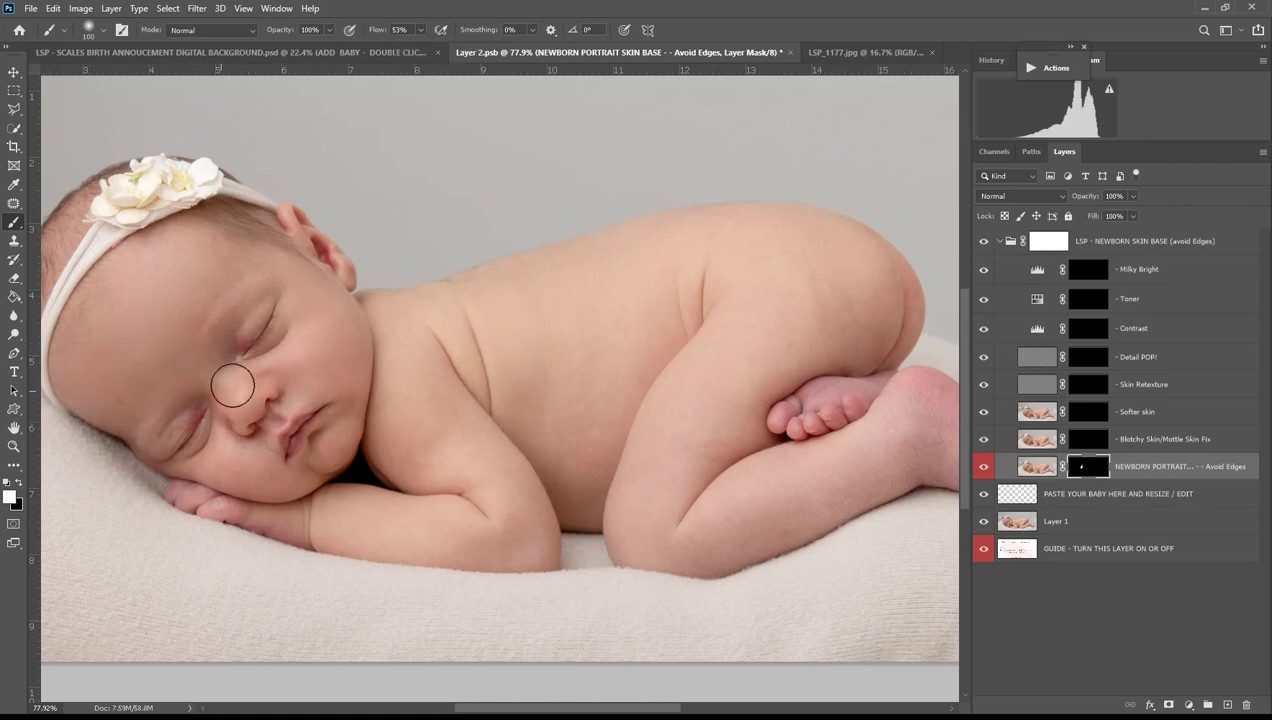
{"action": "left_click_drag", "start_coordinate": [232, 385], "coordinate": [303, 355]}
{"action": "left_click_drag", "start_coordinate": [241, 504], "coordinate": [244, 469]}
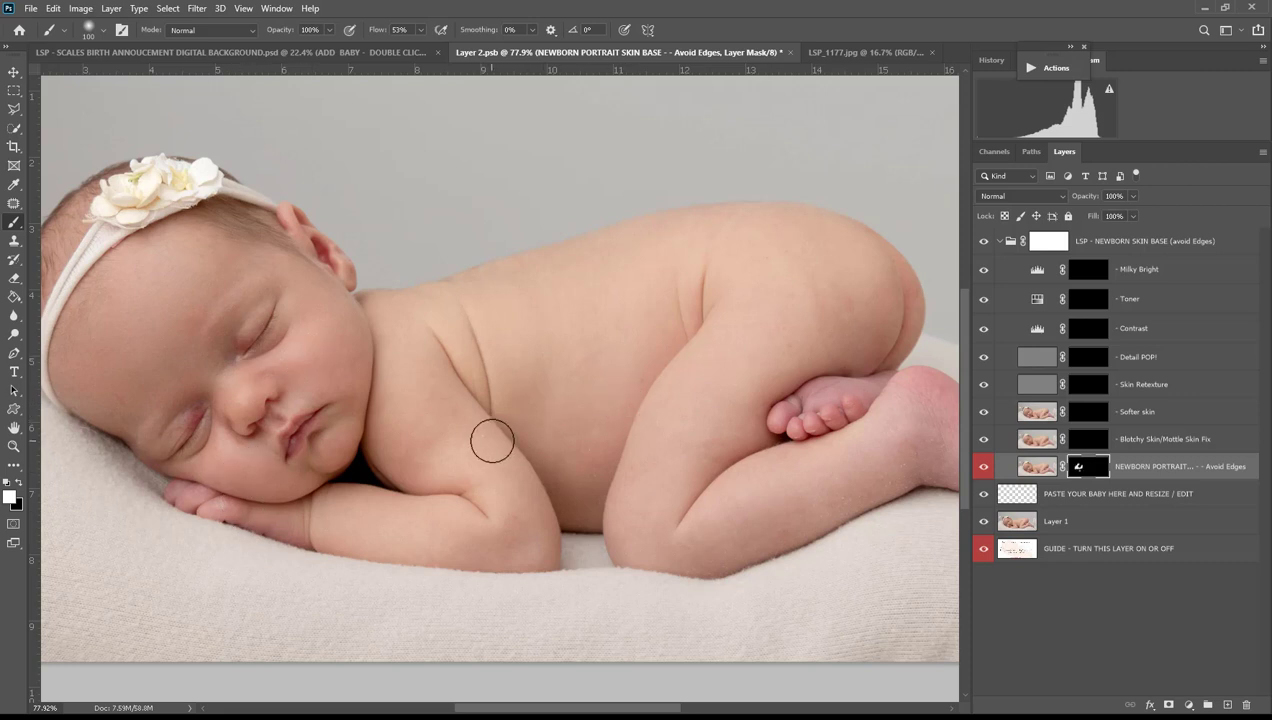
Paint the skin base mask over the baby's arm and side, and over the bottom and leg with a 228 px brush.
{"action": "left_click_drag", "start_coordinate": [492, 441], "coordinate": [480, 440]}
{"action": "left_click_drag", "start_coordinate": [590, 404], "coordinate": [588, 460]}
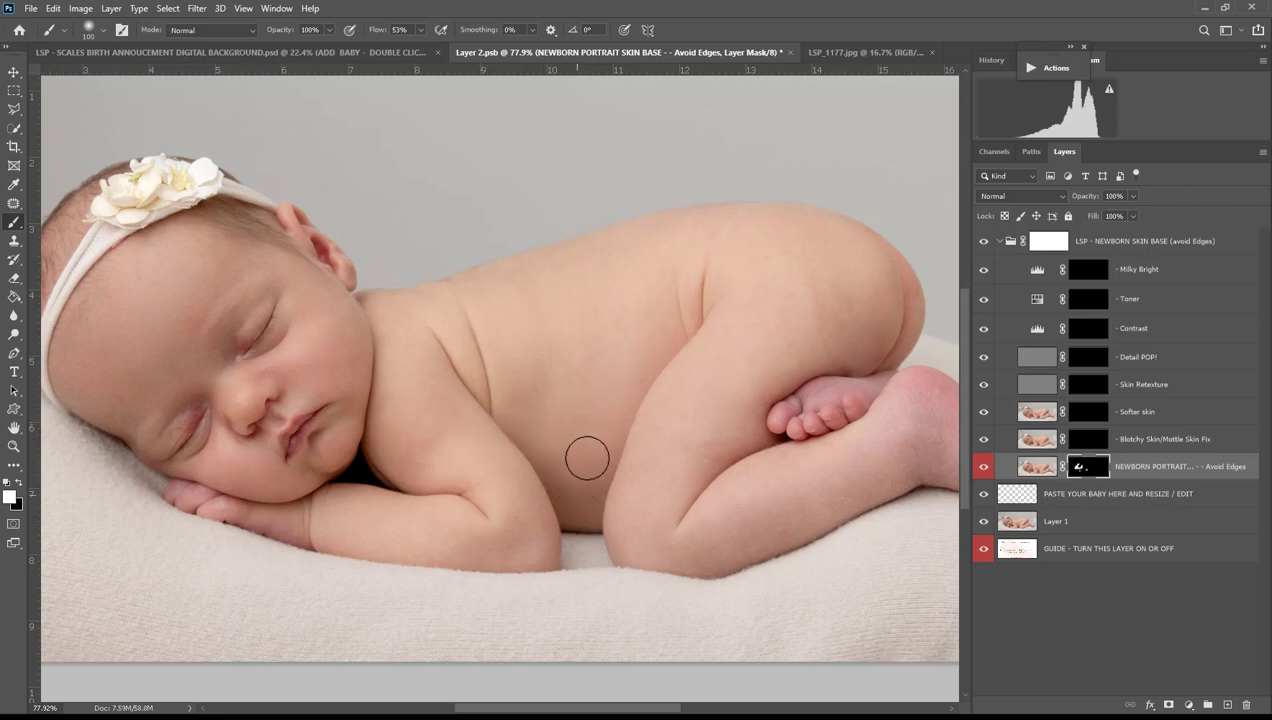
{"action": "key", "text": "space"}
{"action": "left_click_drag", "start_coordinate": [768, 319], "coordinate": [733, 322]}
{"action": "right_click", "coordinate": [757, 321]}
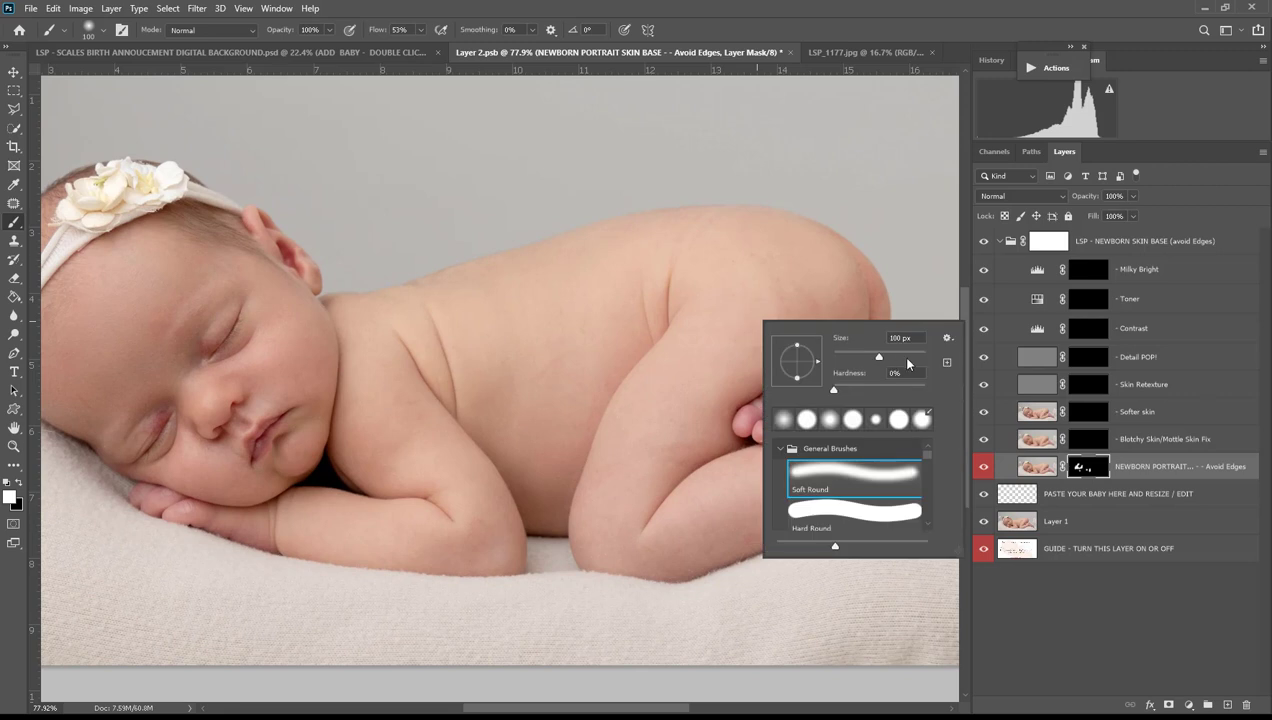
{"action": "left_click", "coordinate": [903, 356]}
{"action": "mouse_move", "coordinate": [784, 282]}
{"action": "left_mouse_down"}
{"action": "mouse_move", "coordinate": [824, 315]}
{"action": "mouse_move", "coordinate": [713, 347]}
{"action": "left_mouse_up"}
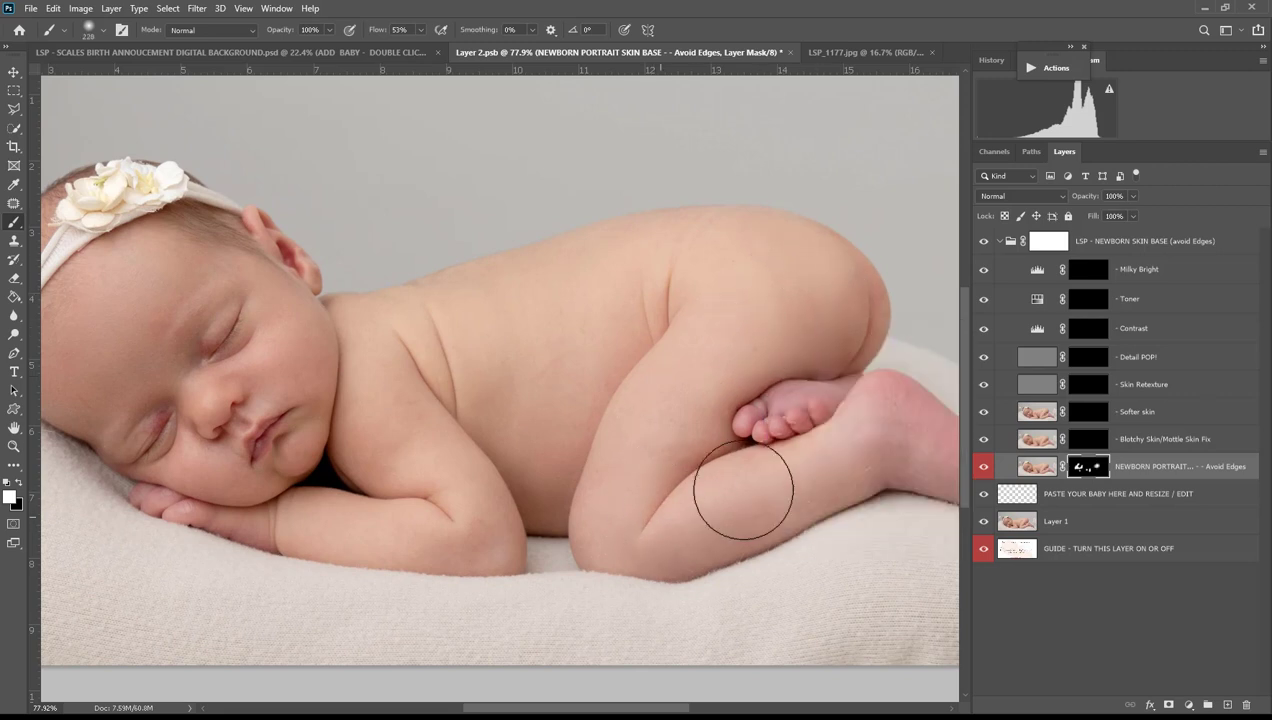
{"action": "mouse_move", "coordinate": [743, 489]}
{"action": "left_mouse_down"}
{"action": "mouse_move", "coordinate": [843, 474]}
{"action": "mouse_move", "coordinate": [894, 440]}
{"action": "mouse_move", "coordinate": [762, 439]}
{"action": "left_mouse_up"}
{"action": "key", "text": "space"}
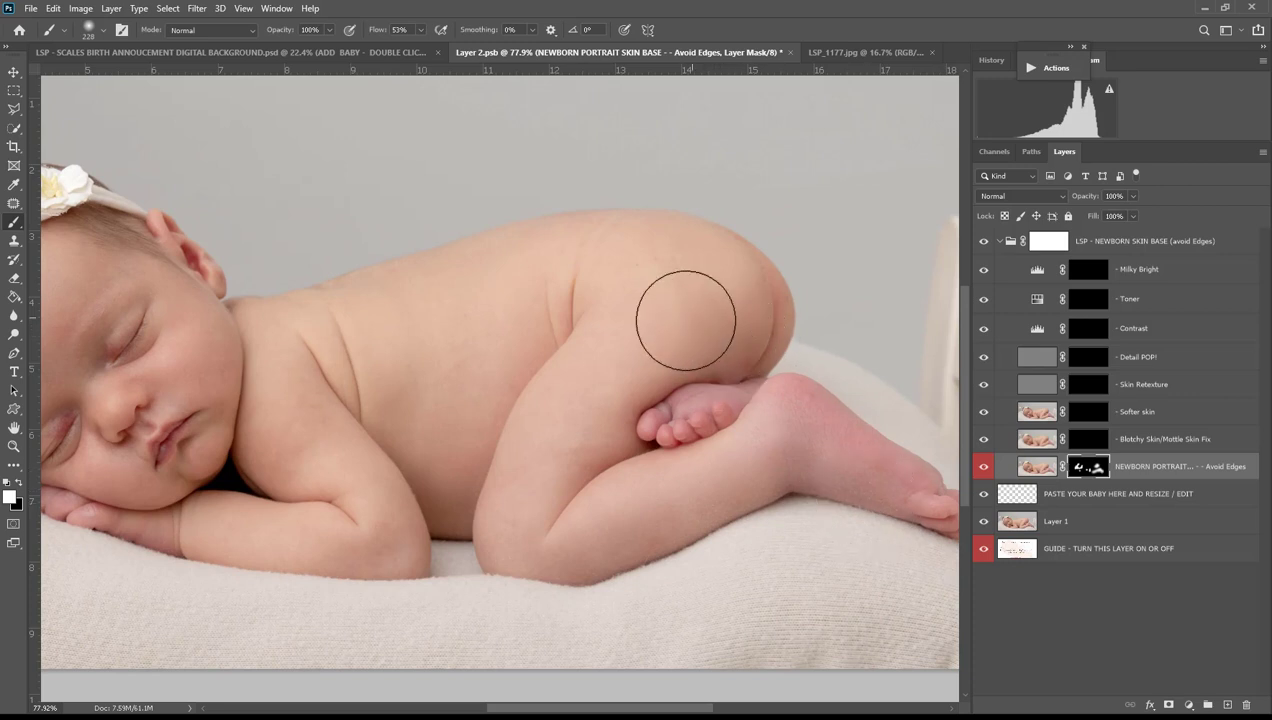
Mask the skin base back out along the lower edge of the leg with a 55 px black brush.
{"action": "right_click", "coordinate": [805, 406]}
{"action": "left_click", "coordinate": [899, 443]}
{"action": "key", "text": "x"}
{"action": "left_click", "coordinate": [763, 525]}
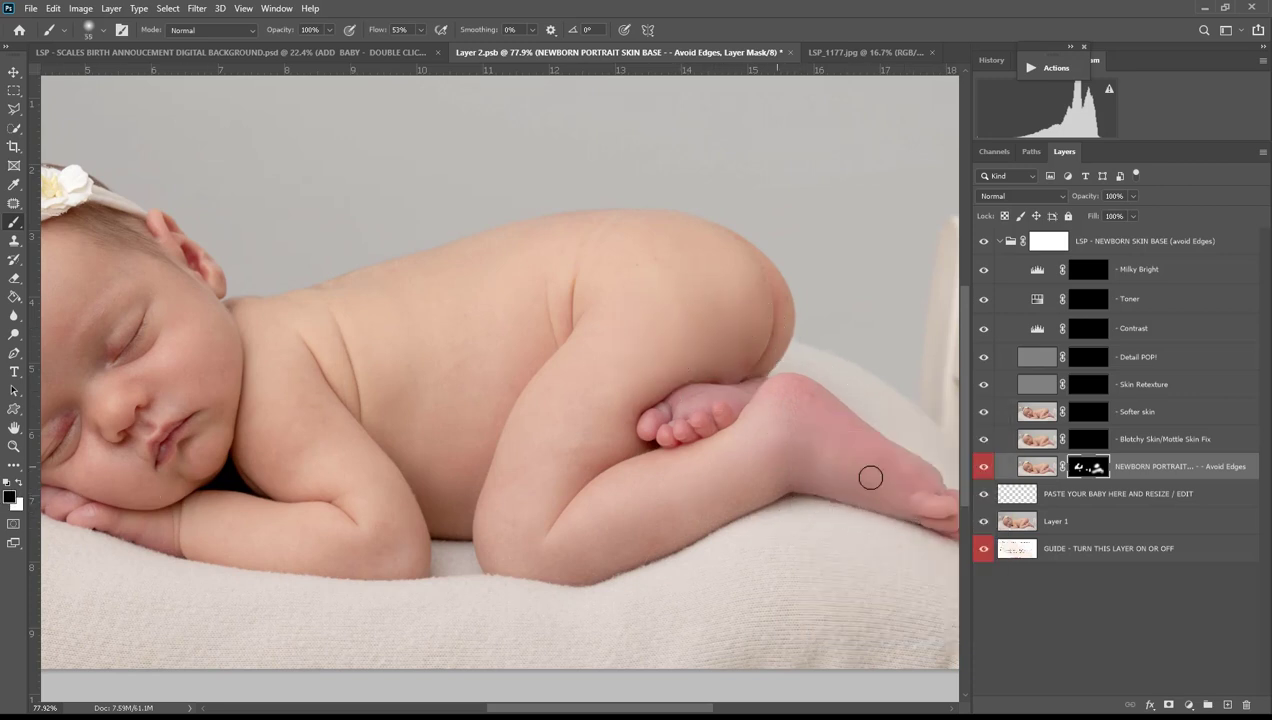
Paint the Blotchy Skin/Mottle Skin Fix mask in white over the baby's back and side with a 322 px brush at 25% flow.
{"action": "left_click", "coordinate": [1086, 440]}
{"action": "key", "text": "ctrl+minus"}
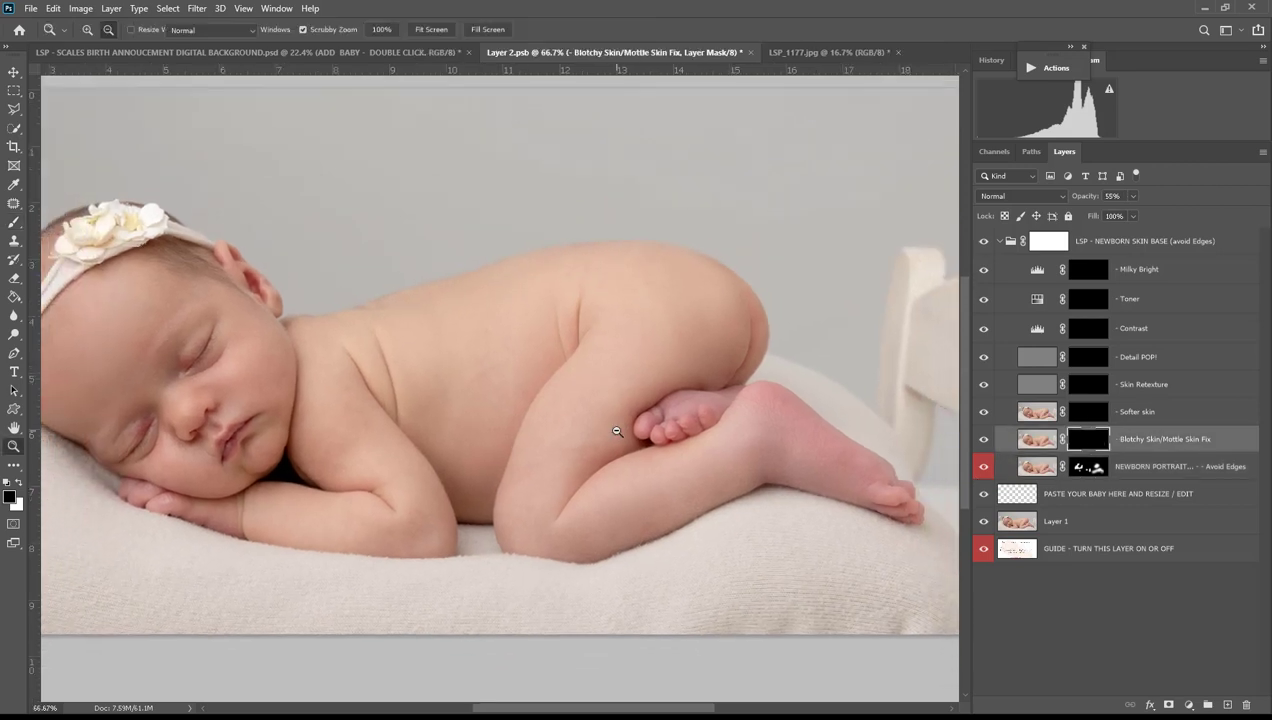
{"action": "right_click", "coordinate": [747, 467]}
{"action": "key", "text": "Return"}
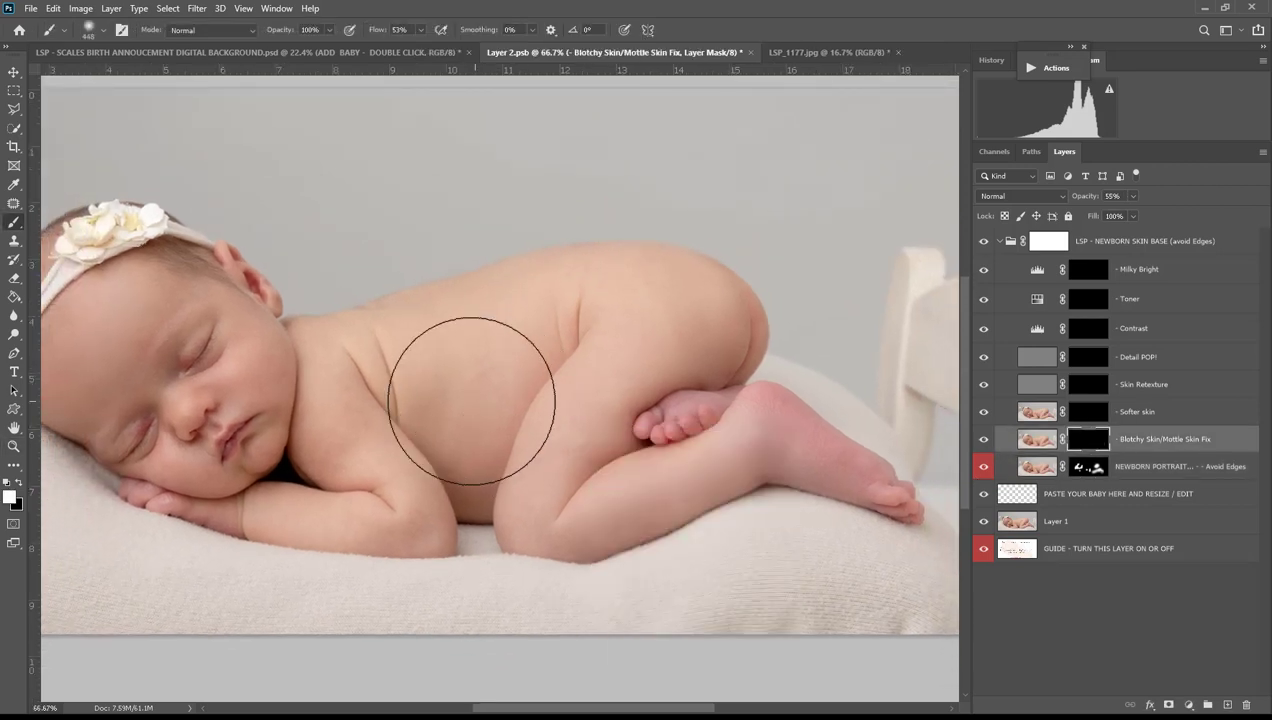
{"action": "key", "text": "x"}
{"action": "left_click_drag", "start_coordinate": [404, 51], "coordinate": [401, 51]}
{"action": "right_click", "coordinate": [627, 257]}
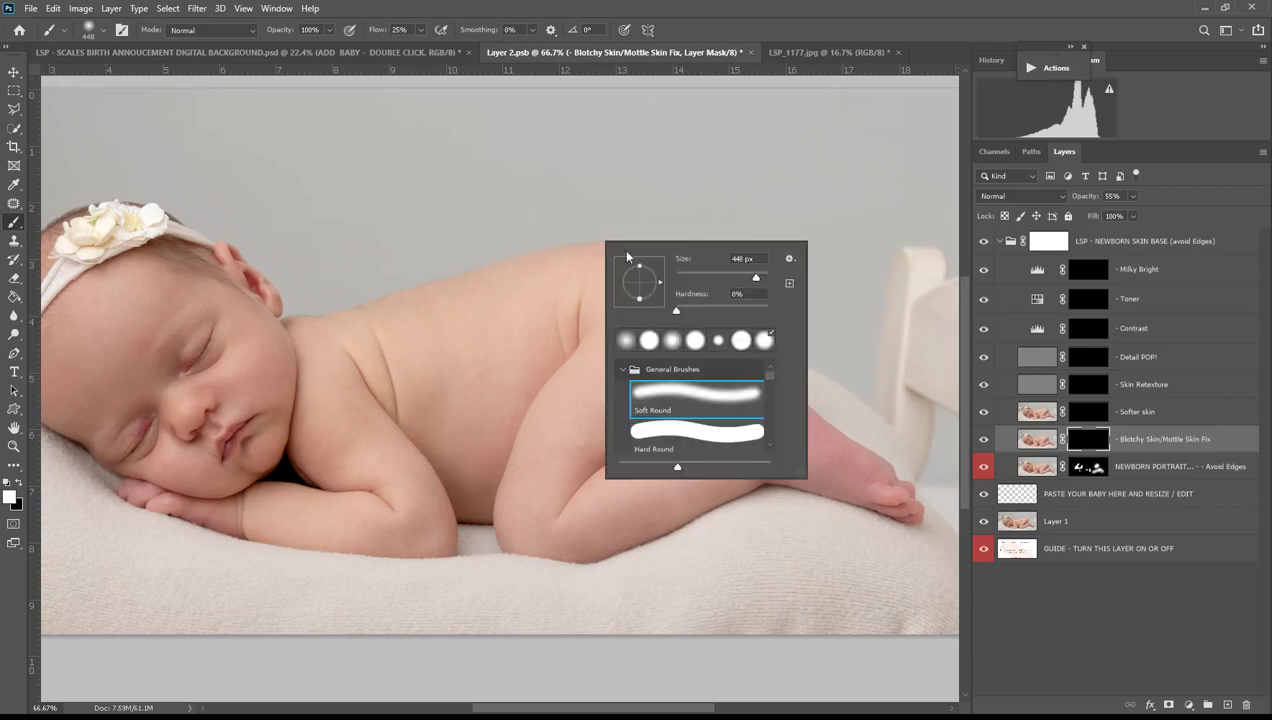
{"action": "left_click_drag", "start_coordinate": [753, 280], "coordinate": [747, 278]}
{"action": "mouse_move", "coordinate": [516, 362]}
{"action": "left_mouse_down"}
{"action": "mouse_move", "coordinate": [474, 350]}
{"action": "mouse_move", "coordinate": [506, 323]}
{"action": "left_mouse_up"}
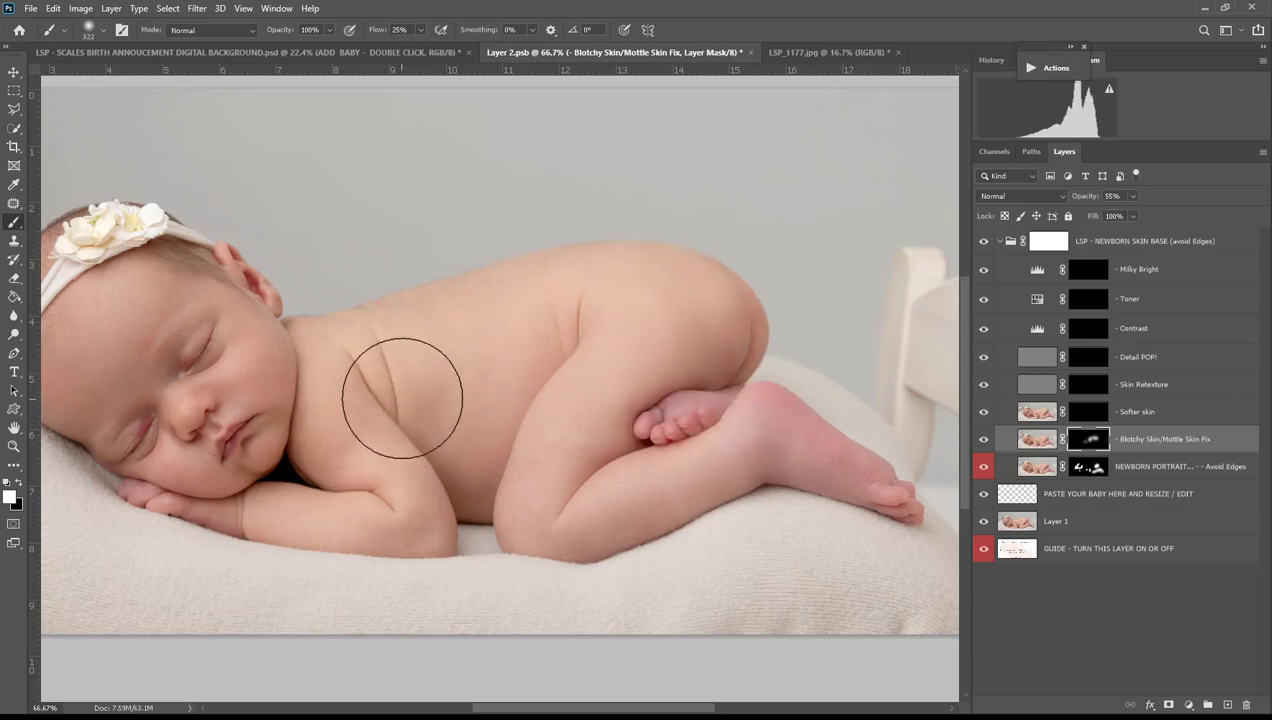
Paint the Blotchy Skin/Mottle Skin Fix mask over the baby's forehead with a 202 px brush.
{"action": "right_click", "coordinate": [406, 395]}
{"action": "left_click_drag", "start_coordinate": [551, 437], "coordinate": [548, 437]}
{"action": "mouse_move", "coordinate": [186, 307]}
{"action": "left_mouse_down"}
{"action": "mouse_move", "coordinate": [101, 369]}
{"action": "mouse_move", "coordinate": [123, 329]}
{"action": "left_mouse_up"}
Paint the Softer skin mask over the baby's body at 202 px and the face at 139 px, using a smaller brush for the remaining areas.
{"action": "left_click", "coordinate": [1092, 412]}
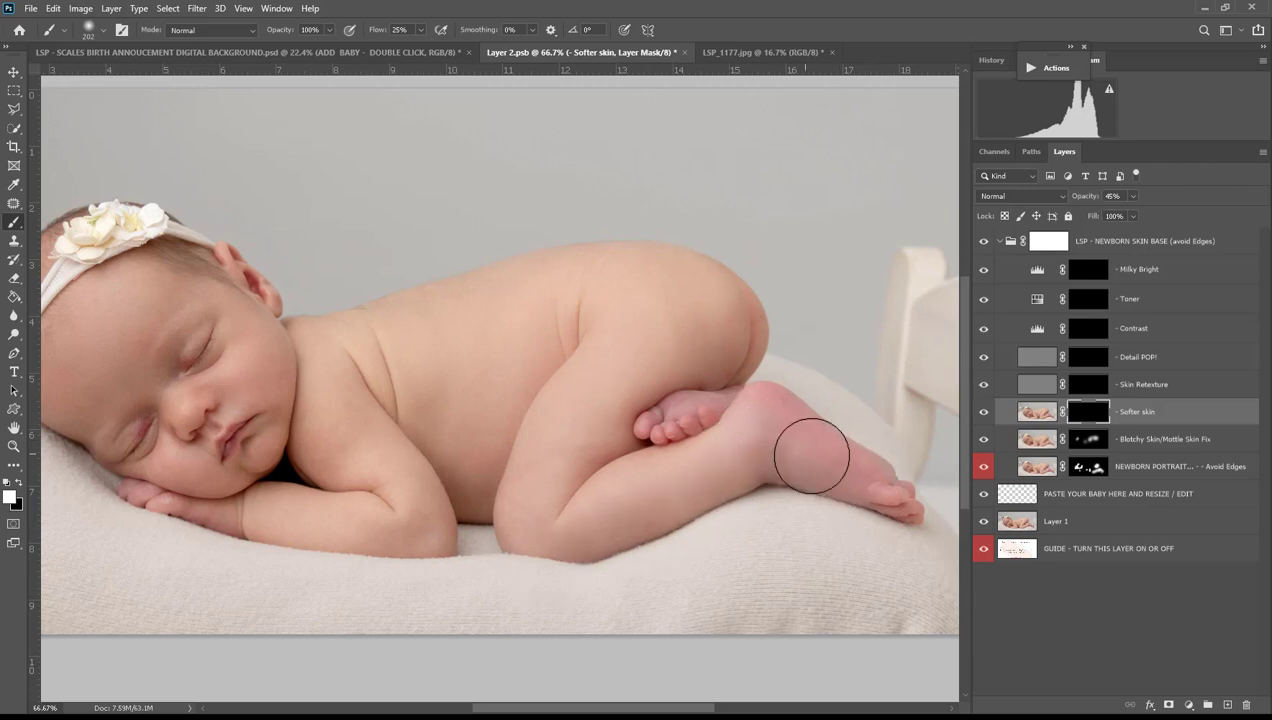
{"action": "mouse_move", "coordinate": [428, 478]}
{"action": "left_mouse_down"}
{"action": "mouse_move", "coordinate": [415, 514]}
{"action": "mouse_move", "coordinate": [292, 517]}
{"action": "mouse_move", "coordinate": [363, 440]}
{"action": "left_mouse_up"}
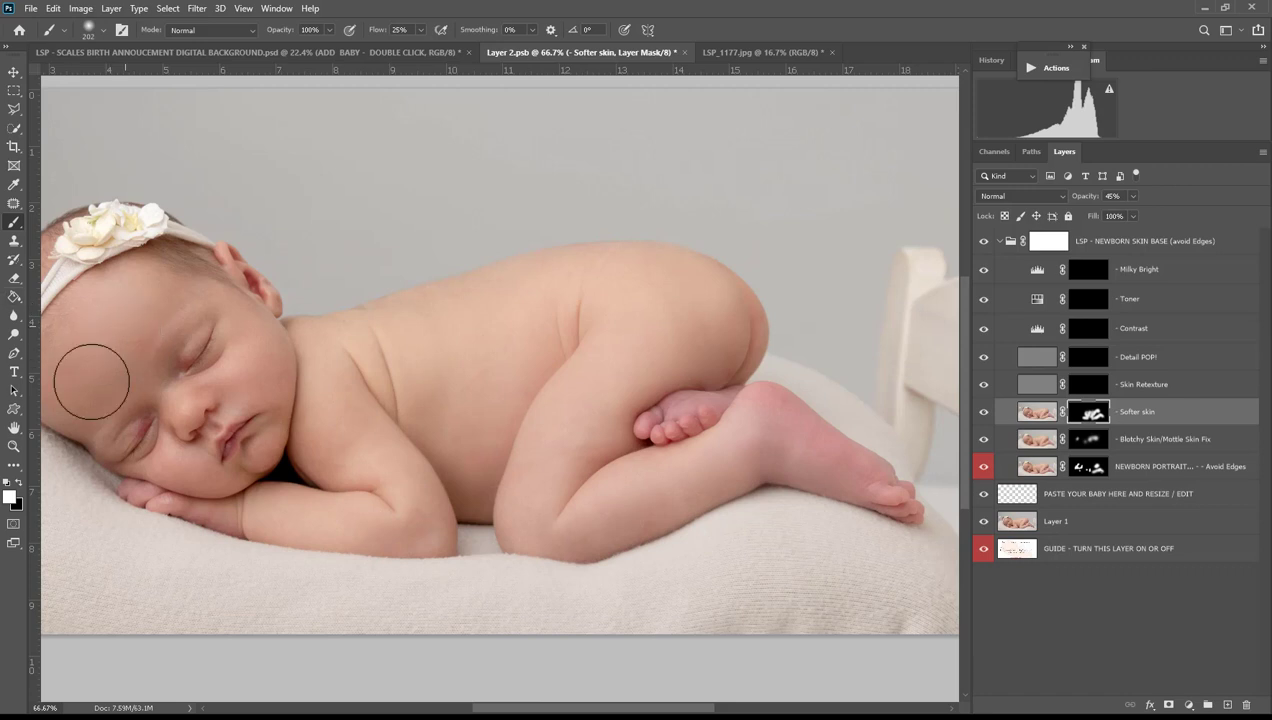
{"action": "right_click", "coordinate": [145, 325]}
{"action": "left_click_drag", "start_coordinate": [275, 365], "coordinate": [271, 365]}
{"action": "mouse_move", "coordinate": [109, 317]}
{"action": "left_mouse_down"}
{"action": "mouse_move", "coordinate": [96, 369]}
{"action": "mouse_move", "coordinate": [179, 380]}
{"action": "mouse_move", "coordinate": [264, 355]}
{"action": "mouse_move", "coordinate": [186, 472]}
{"action": "mouse_move", "coordinate": [202, 481]}
{"action": "mouse_move", "coordinate": [271, 457]}
{"action": "mouse_move", "coordinate": [249, 358]}
{"action": "left_mouse_up"}
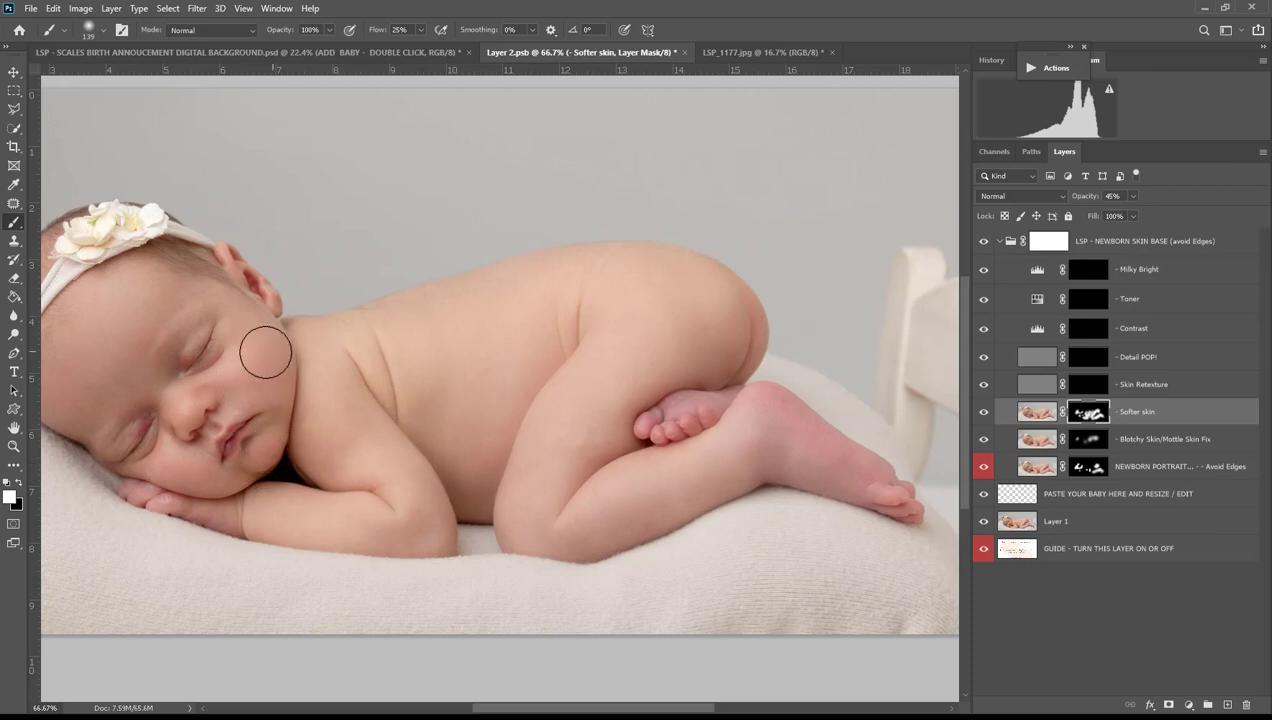
{"action": "right_click", "coordinate": [137, 374]}
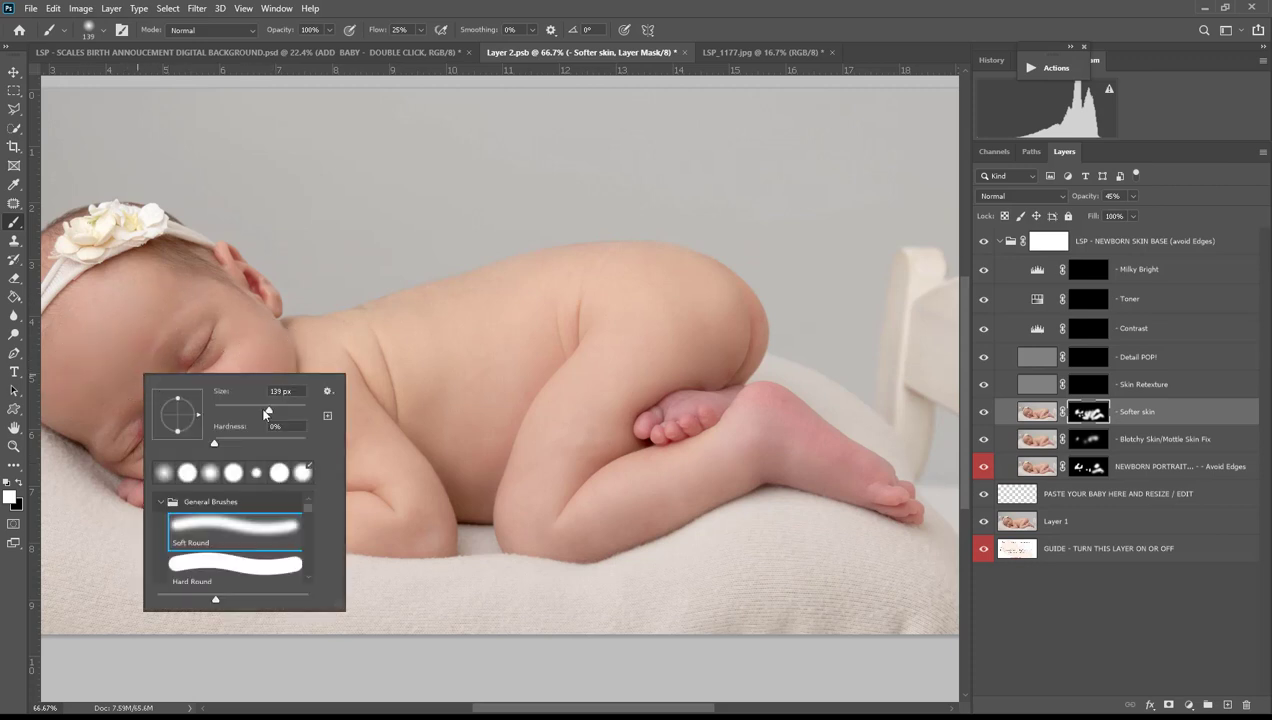
{"action": "key", "text": "Return"}
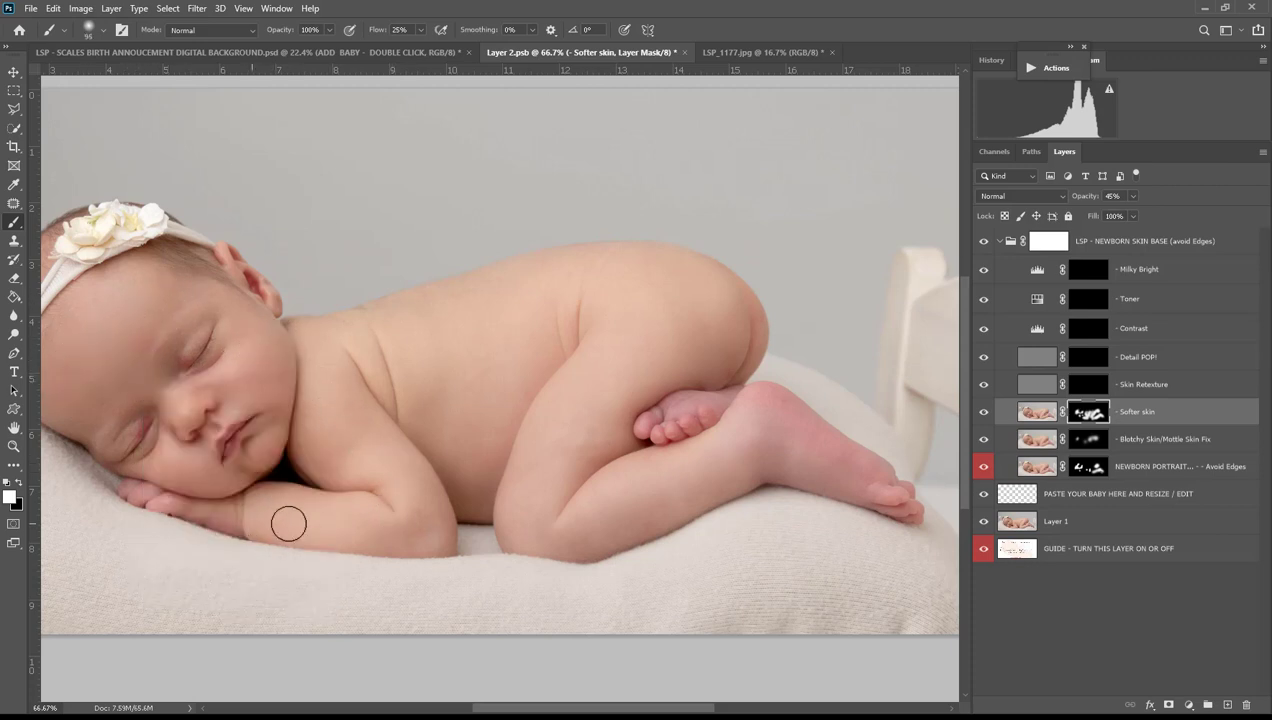
Paint the Detail POP! mask over the baby's facial features and toes with a 45 px brush.
{"action": "left_click", "coordinate": [1098, 386]}
{"action": "left_click", "coordinate": [1094, 362]}
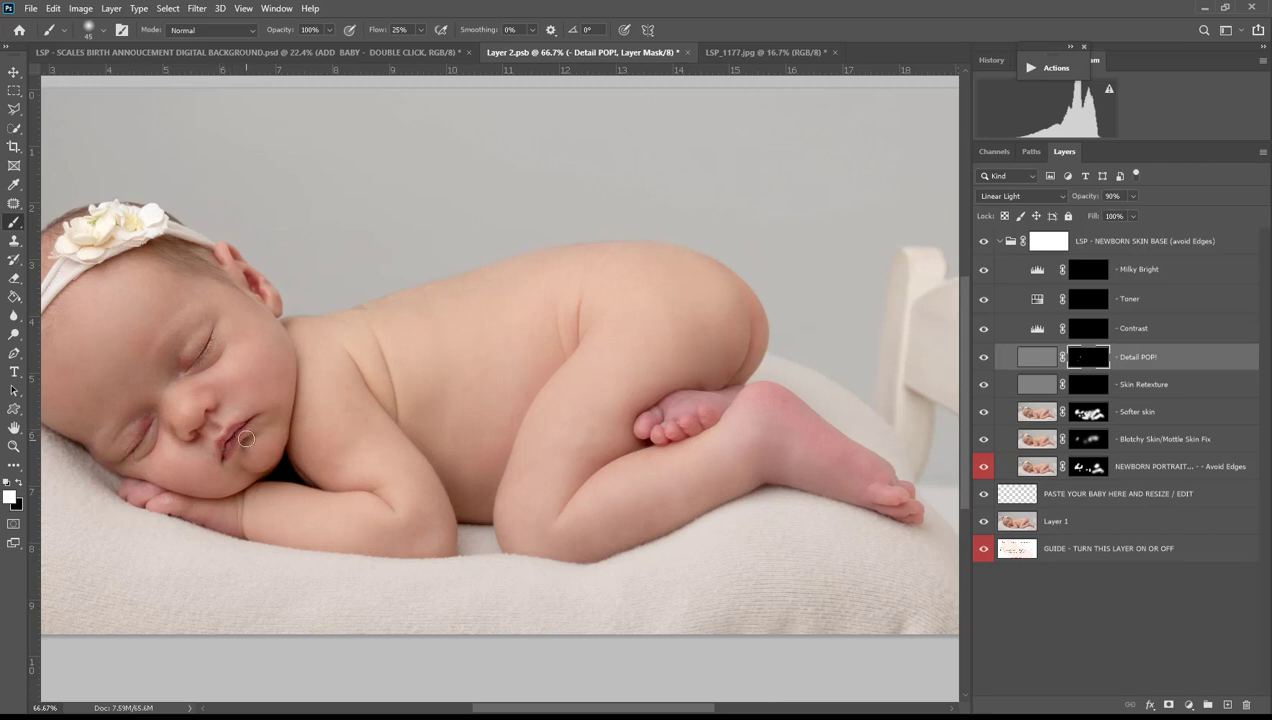
Paint the Contrast mask across the baby's face and body with a 385 px brush.
{"action": "left_click", "coordinate": [1099, 330]}
{"action": "left_click", "coordinate": [407, 432], "text": "alt"}
{"action": "right_click", "coordinate": [414, 432]}
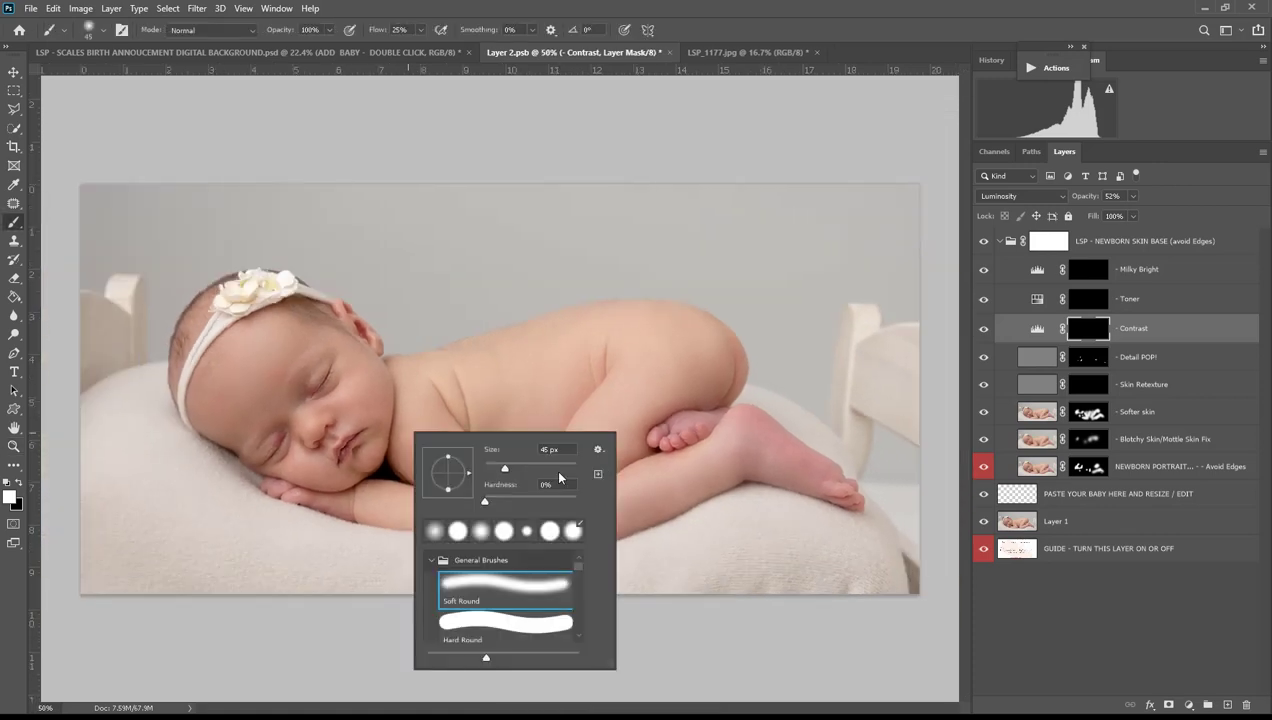
{"action": "left_click", "coordinate": [561, 467]}
{"action": "key", "text": "Return"}
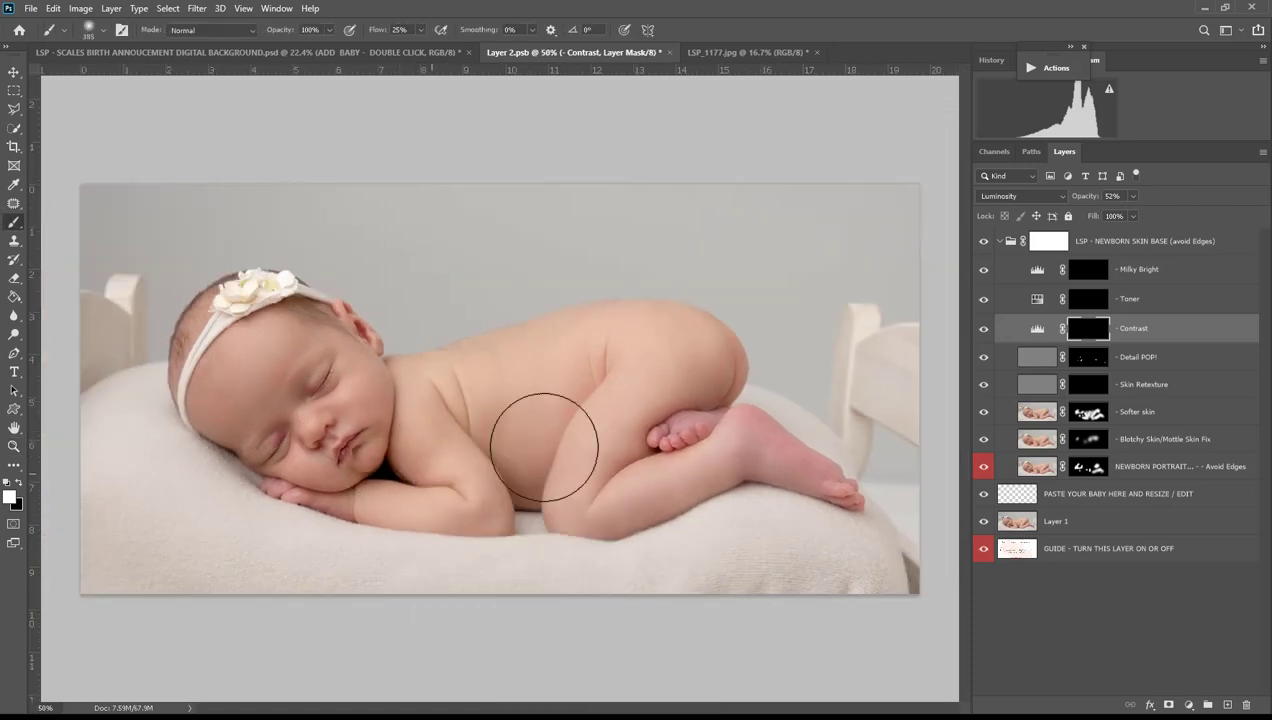
Paint the Toner mask over the baby's face and body, and the Milky Bright mask over the face.
{"action": "left_click", "coordinate": [1088, 299]}
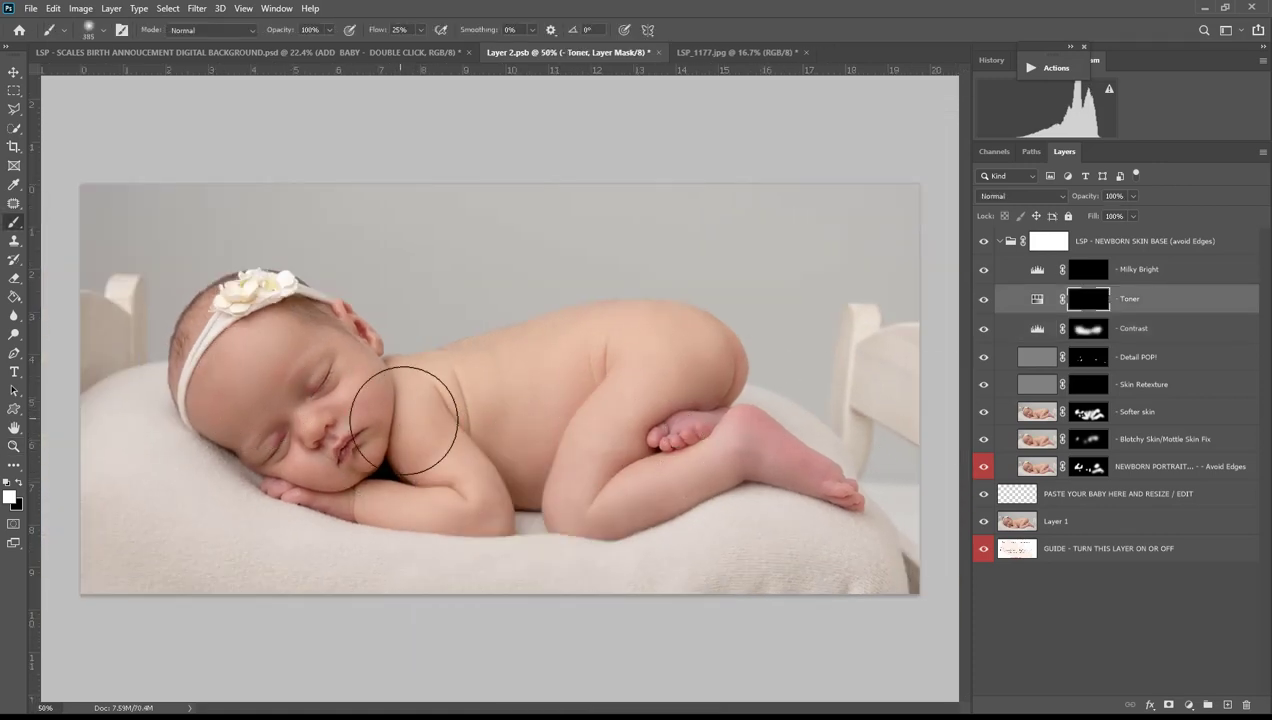
{"action": "left_click_drag", "start_coordinate": [259, 377], "coordinate": [353, 387]}
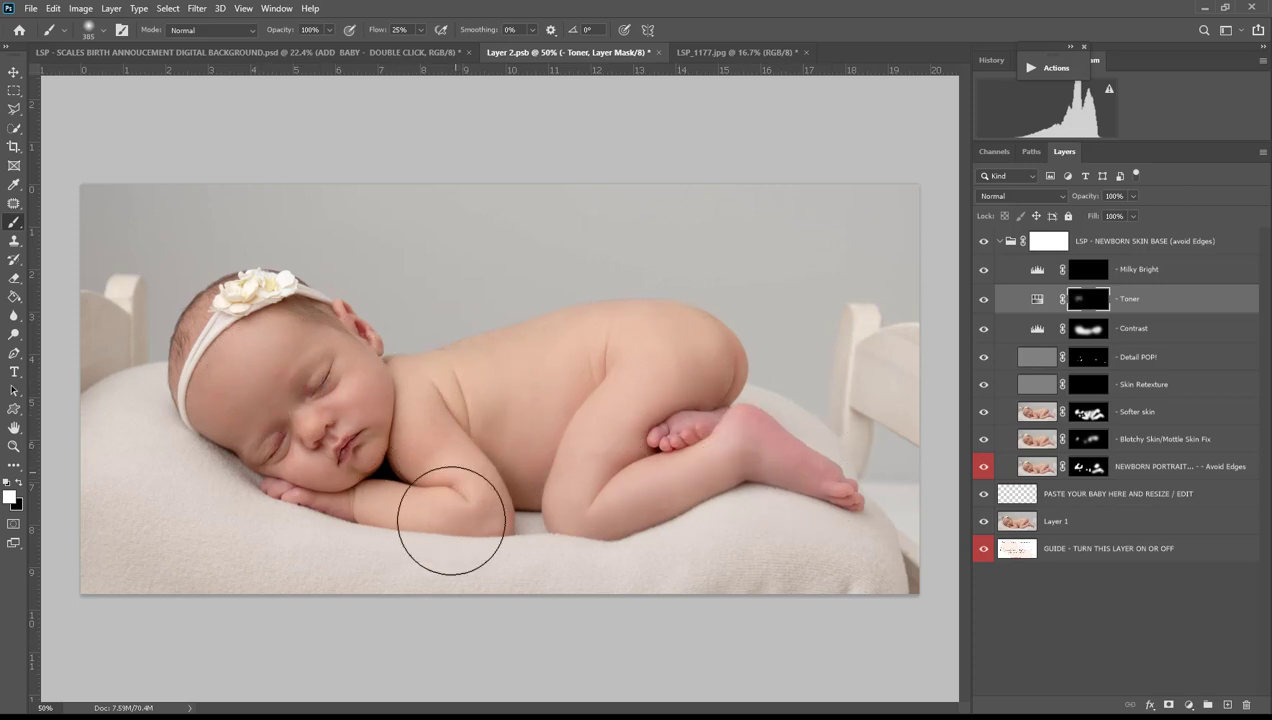
{"action": "left_click", "coordinate": [1088, 269]}
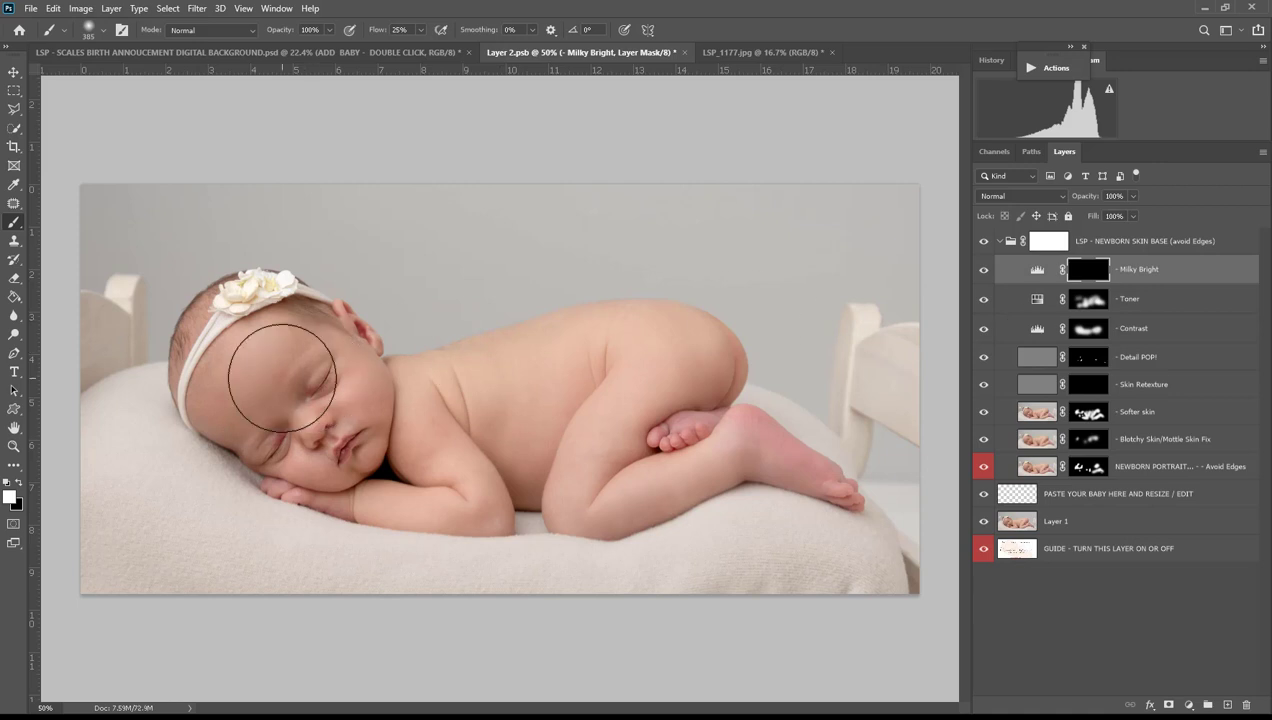
{"action": "mouse_move", "coordinate": [287, 426]}
{"action": "left_mouse_down"}
{"action": "mouse_move", "coordinate": [268, 418]}
{"action": "mouse_move", "coordinate": [275, 388]}
{"action": "mouse_move", "coordinate": [243, 392]}
{"action": "mouse_move", "coordinate": [308, 424]}
{"action": "left_mouse_up"}
Run the Reduce The Reds action and paint its mask over the baby's feet, lower leg and hands with a 150 px brush.
{"action": "left_click", "coordinate": [1050, 78]}
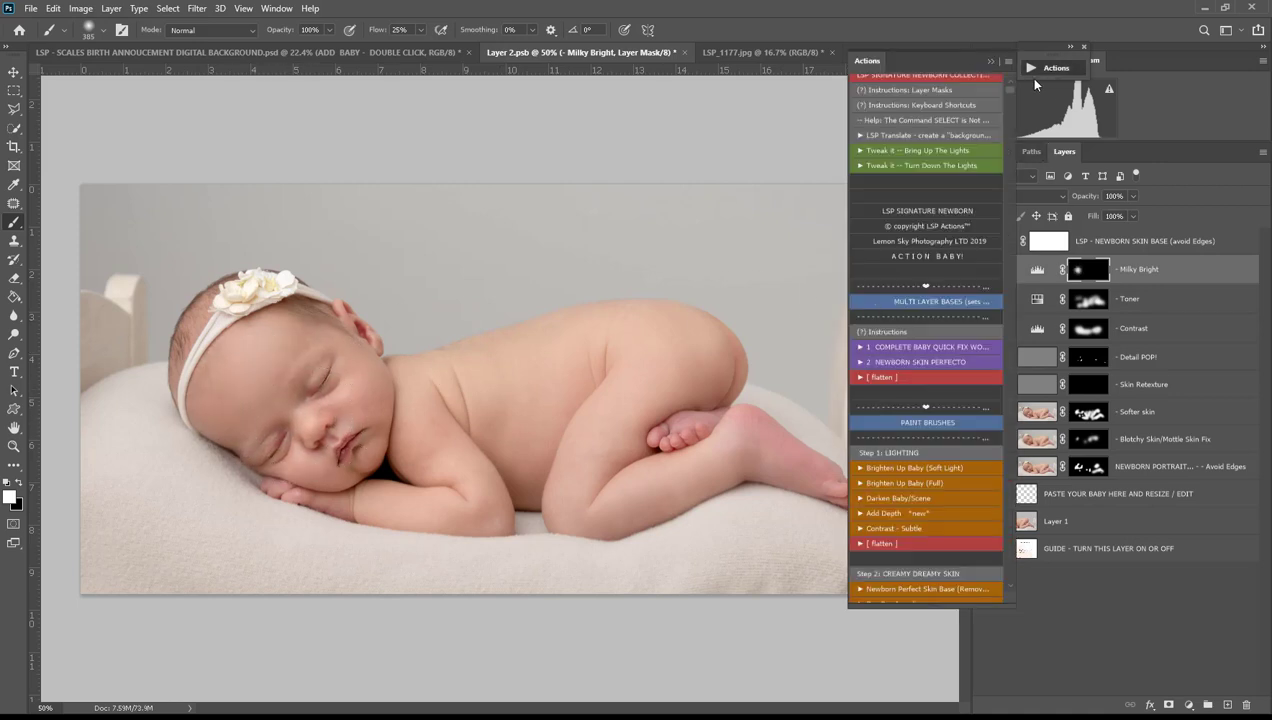
{"action": "scroll", "coordinate": [956, 460], "scroll_direction": "down", "scroll_amount": 3}
{"action": "scroll", "coordinate": [956, 462], "scroll_direction": "down", "scroll_amount": 1}
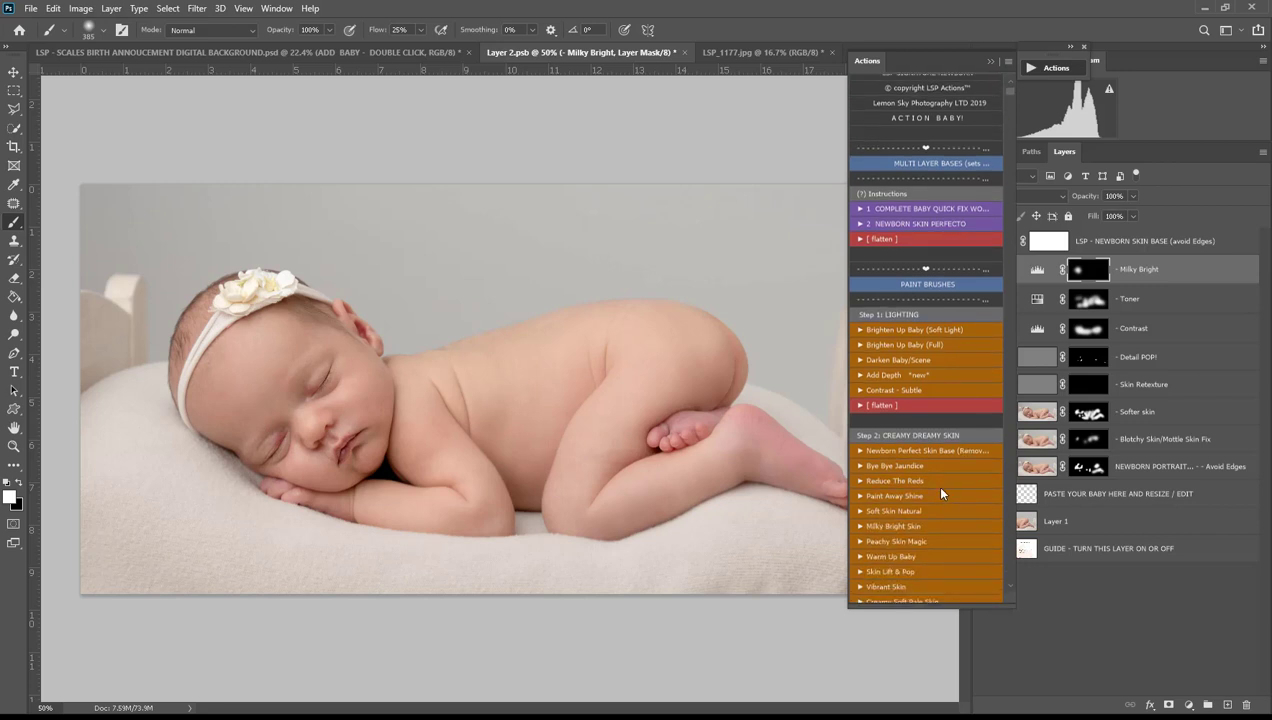
{"action": "left_click", "coordinate": [933, 481]}
{"action": "key", "text": "bracketleft"}
{"action": "key", "text": "bracketleft"}
{"action": "key", "text": "bracketleft"}
{"action": "key", "text": "bracketleft"}
{"action": "key", "text": "bracketleft"}
{"action": "key", "text": "bracketleft"}
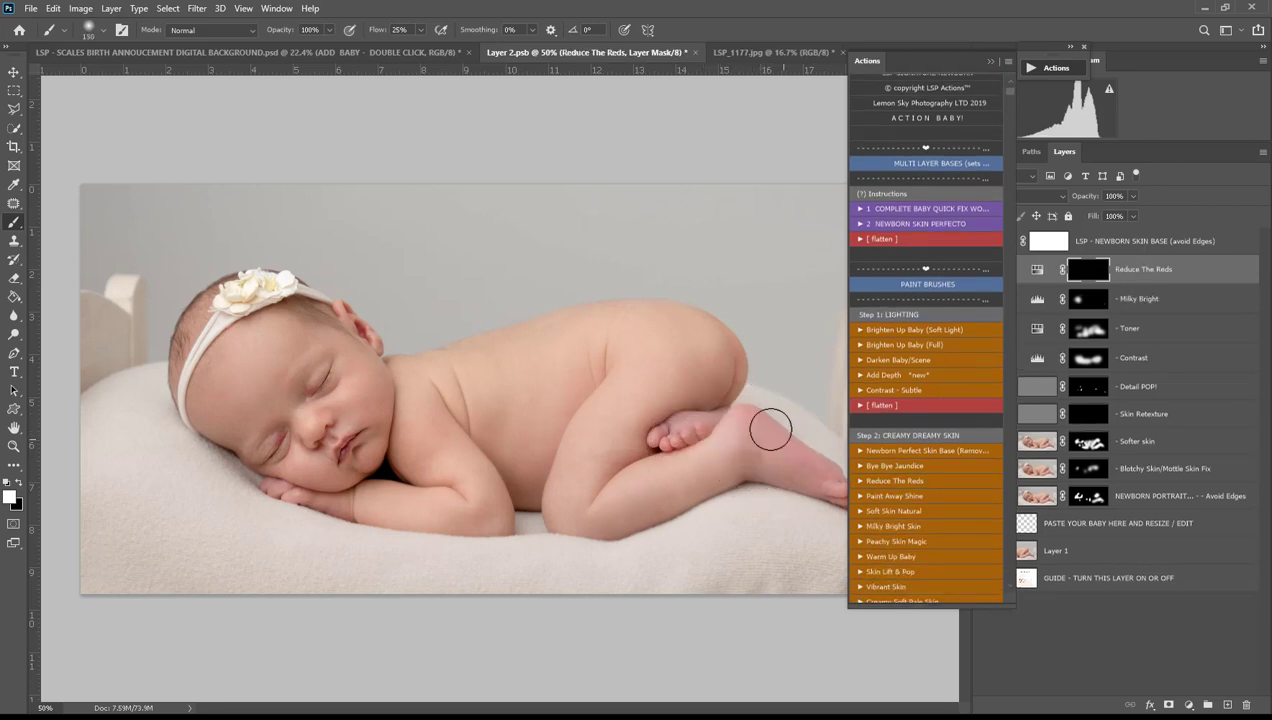
{"action": "left_click_drag", "start_coordinate": [676, 441], "coordinate": [662, 438]}
{"action": "left_click_drag", "start_coordinate": [280, 498], "coordinate": [276, 487]}
Run the Go Away Reds *extra* action and paint its mask over the red areas around the eyes and nose with a 50 px brush.
{"action": "scroll", "coordinate": [944, 466], "scroll_direction": "down", "scroll_amount": 5}
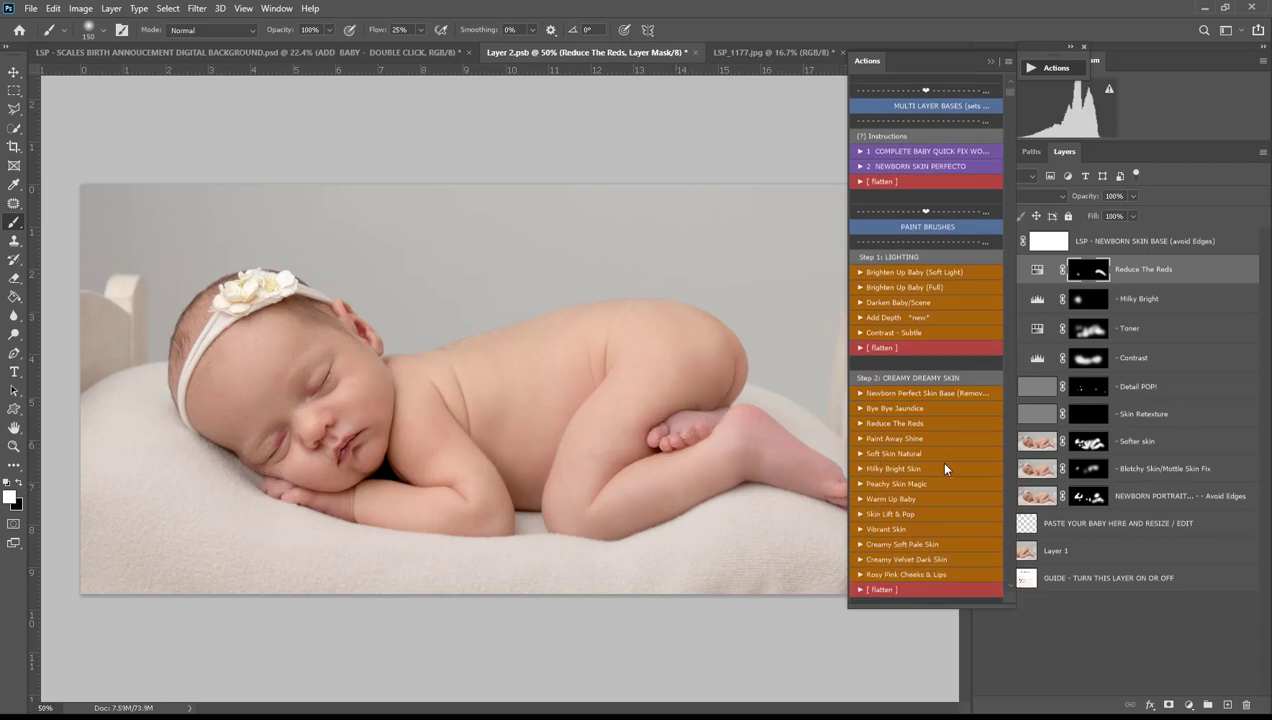
{"action": "scroll", "coordinate": [944, 467], "scroll_direction": "down", "scroll_amount": 2}
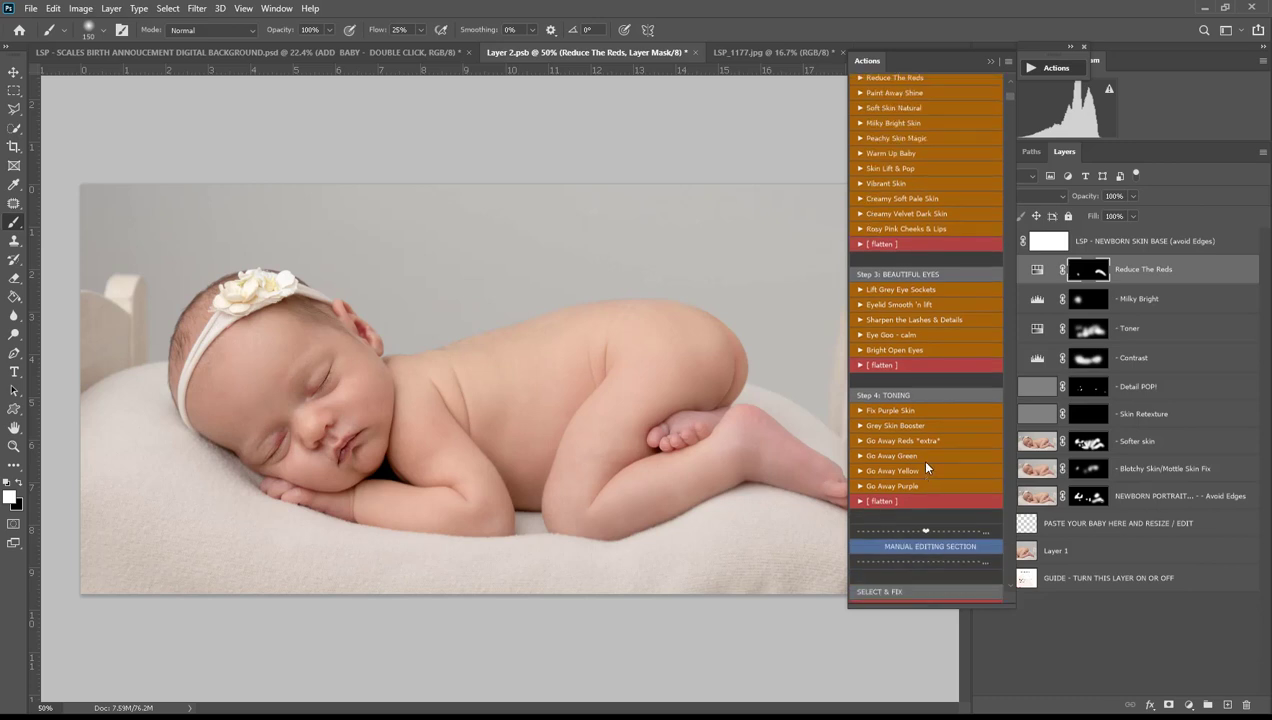
{"action": "left_click", "coordinate": [918, 440]}
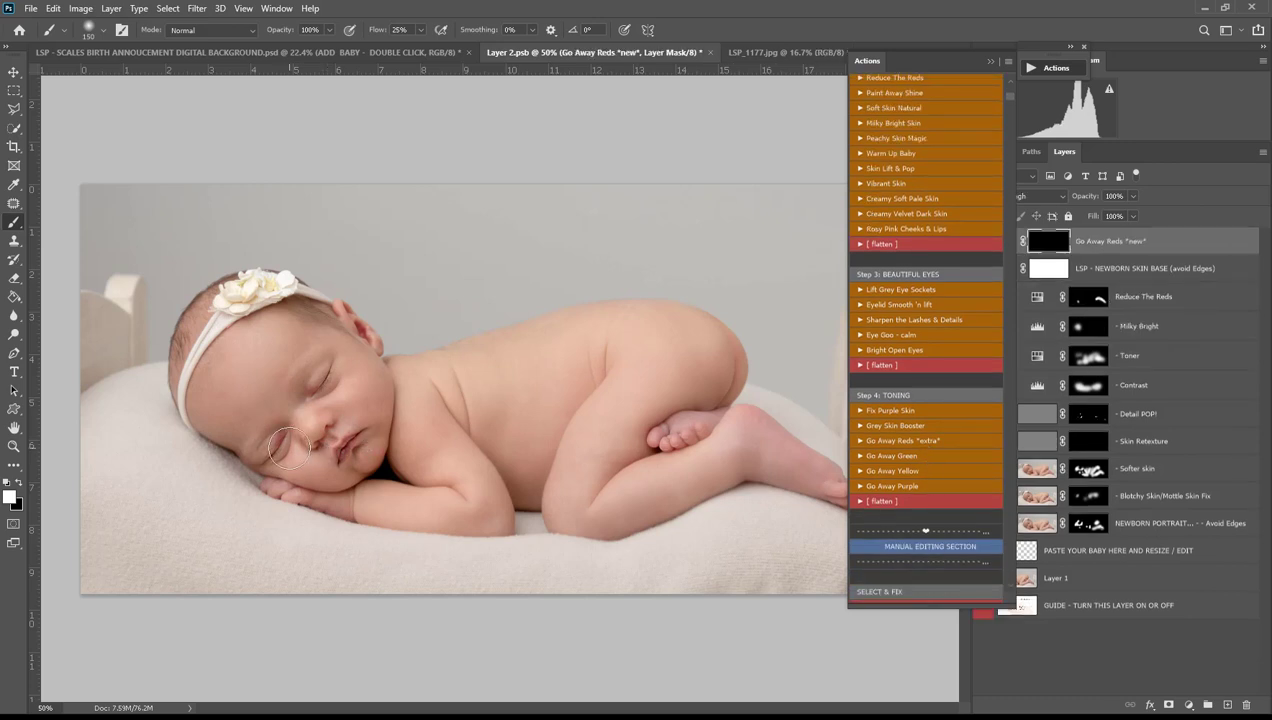
{"action": "key", "text": "z"}
{"action": "left_click_drag", "start_coordinate": [272, 450], "coordinate": [312, 469]}
{"action": "key", "text": "b"}
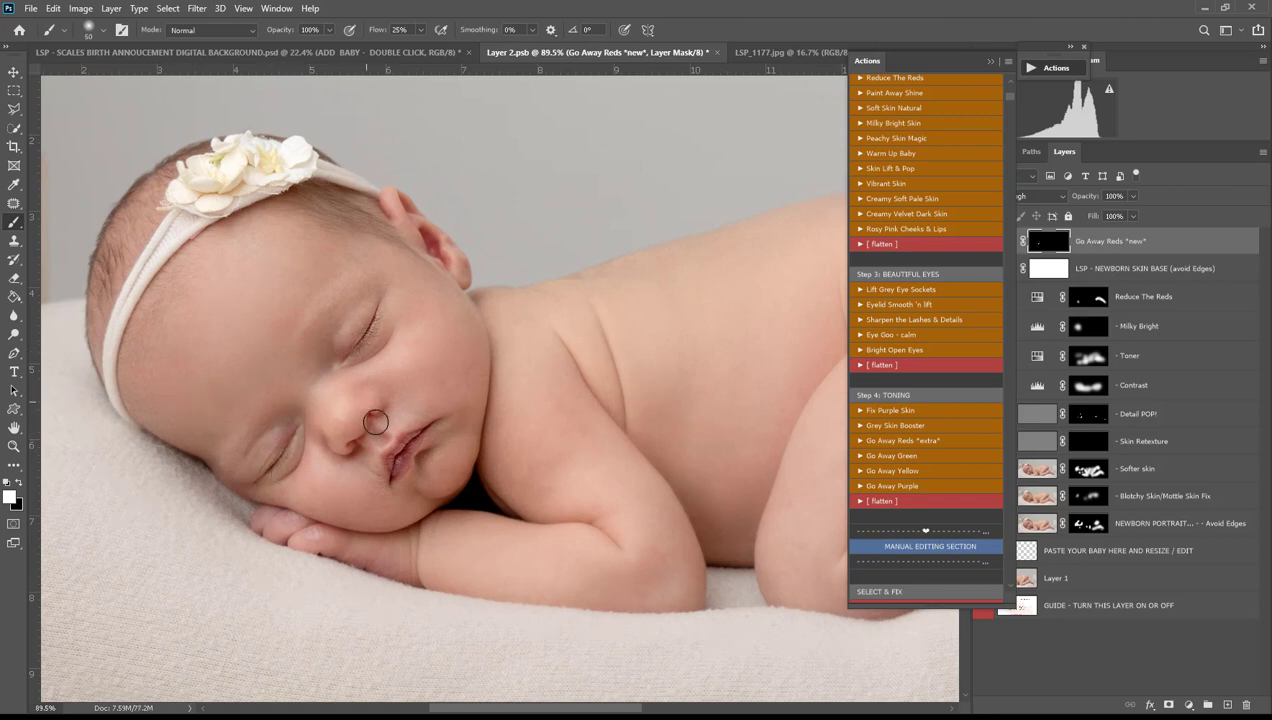
{"action": "key", "text": "z"}
{"action": "left_click_drag", "start_coordinate": [467, 400], "coordinate": [397, 431]}
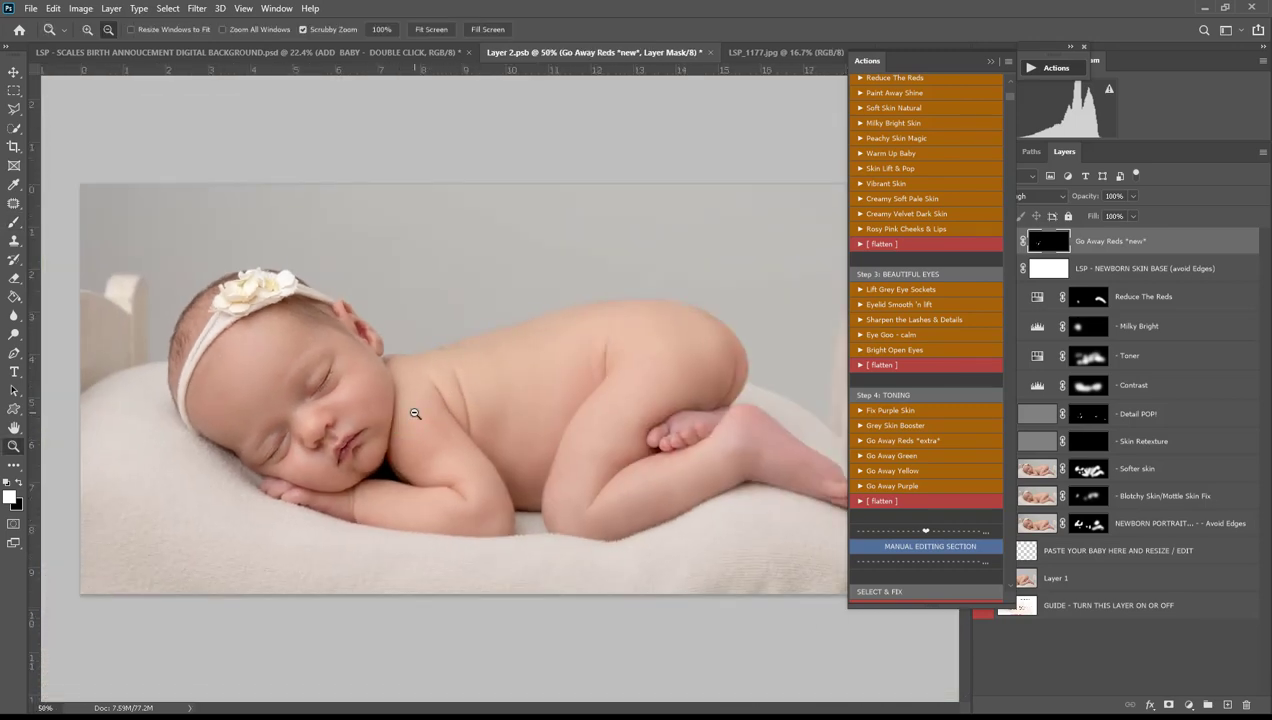
Save the retouched Layer 2.psb smart object and return to the scales birth announcement document.
{"action": "left_click", "coordinate": [31, 8]}
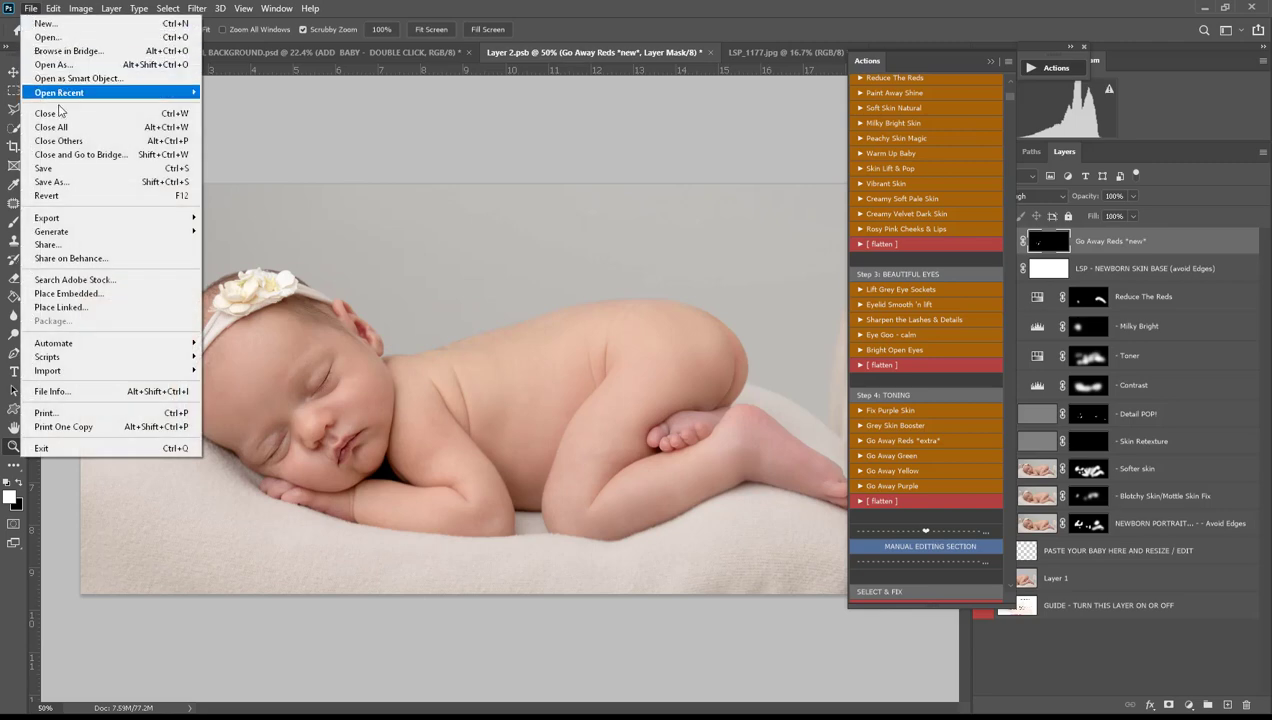
{"action": "left_click", "coordinate": [62, 168]}
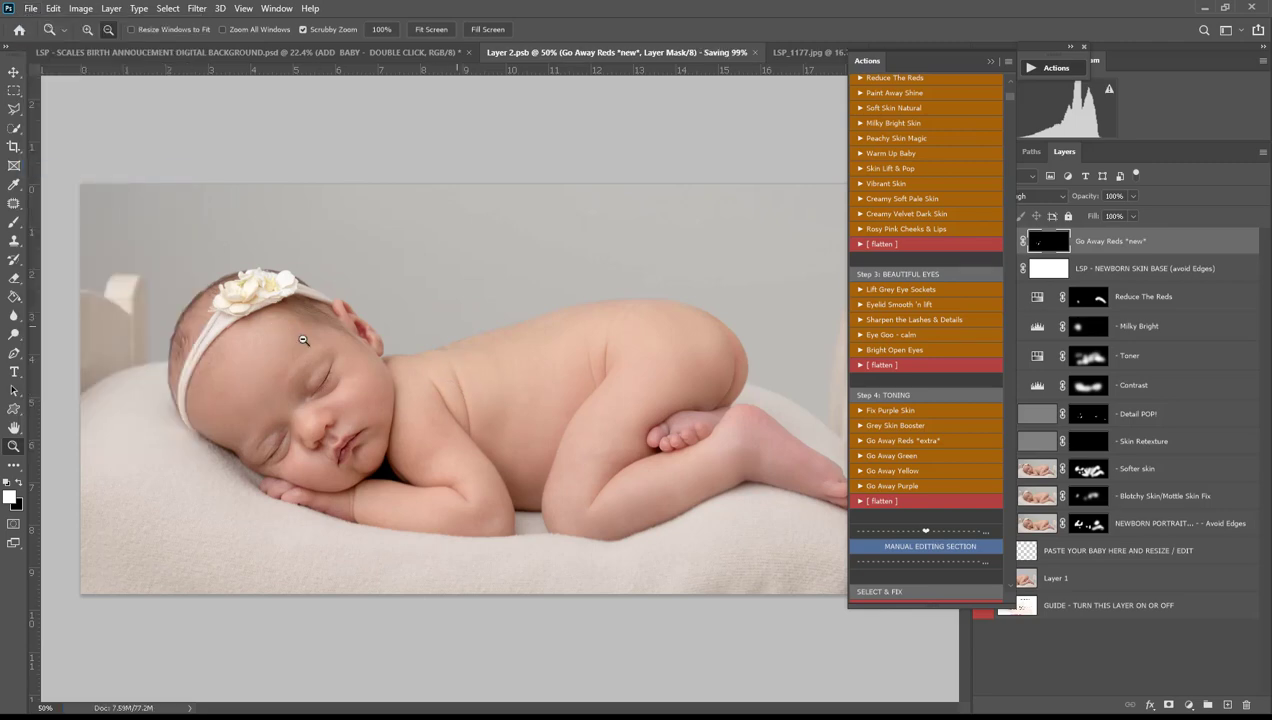
{"action": "left_click", "coordinate": [235, 53]}
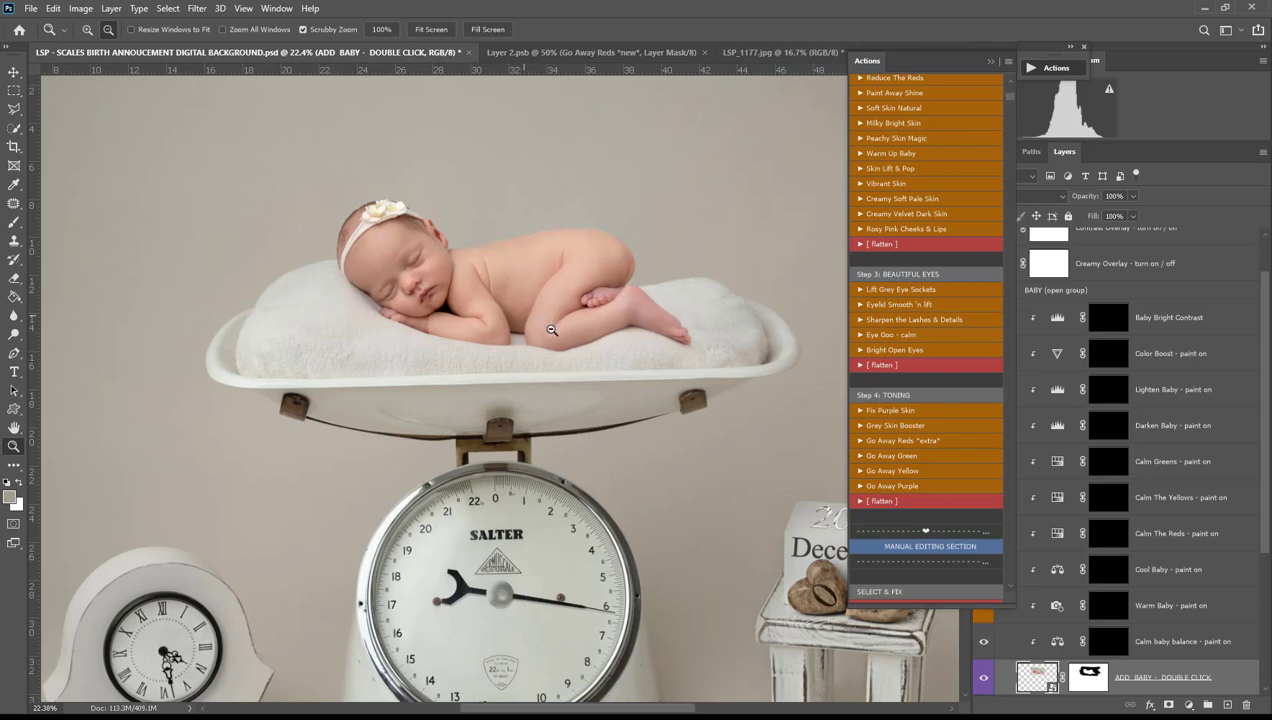
Scale the baby smart object to about 110.3% and reposition it centrally on the scales' blanket.
{"action": "left_click", "coordinate": [528, 458]}
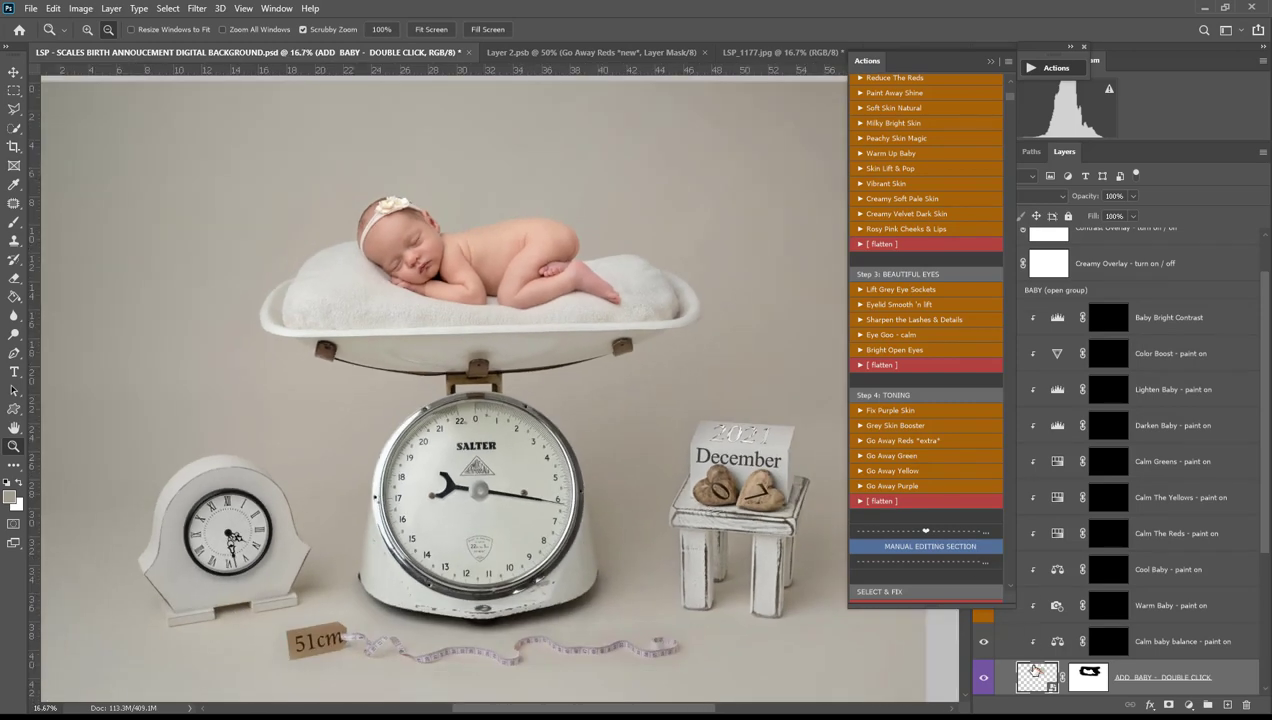
{"action": "key", "text": "ctrl+t"}
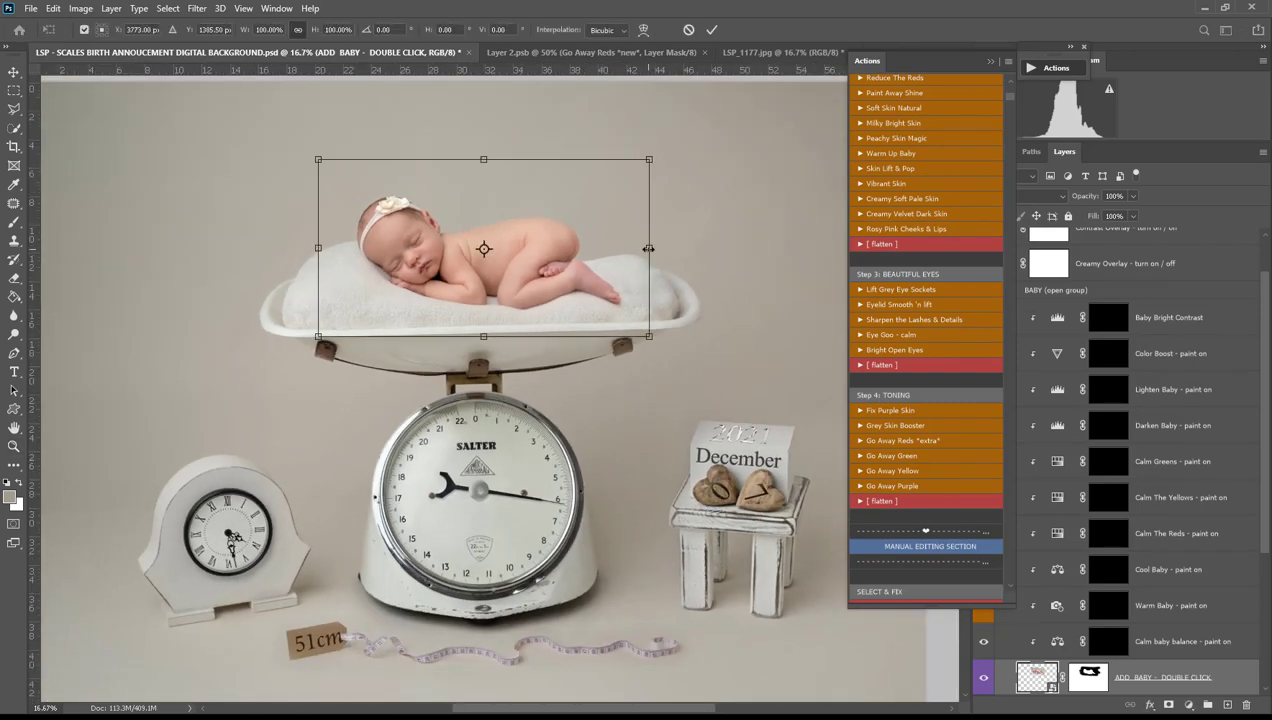
{"action": "left_click_drag", "start_coordinate": [648, 248], "coordinate": [677, 254]}
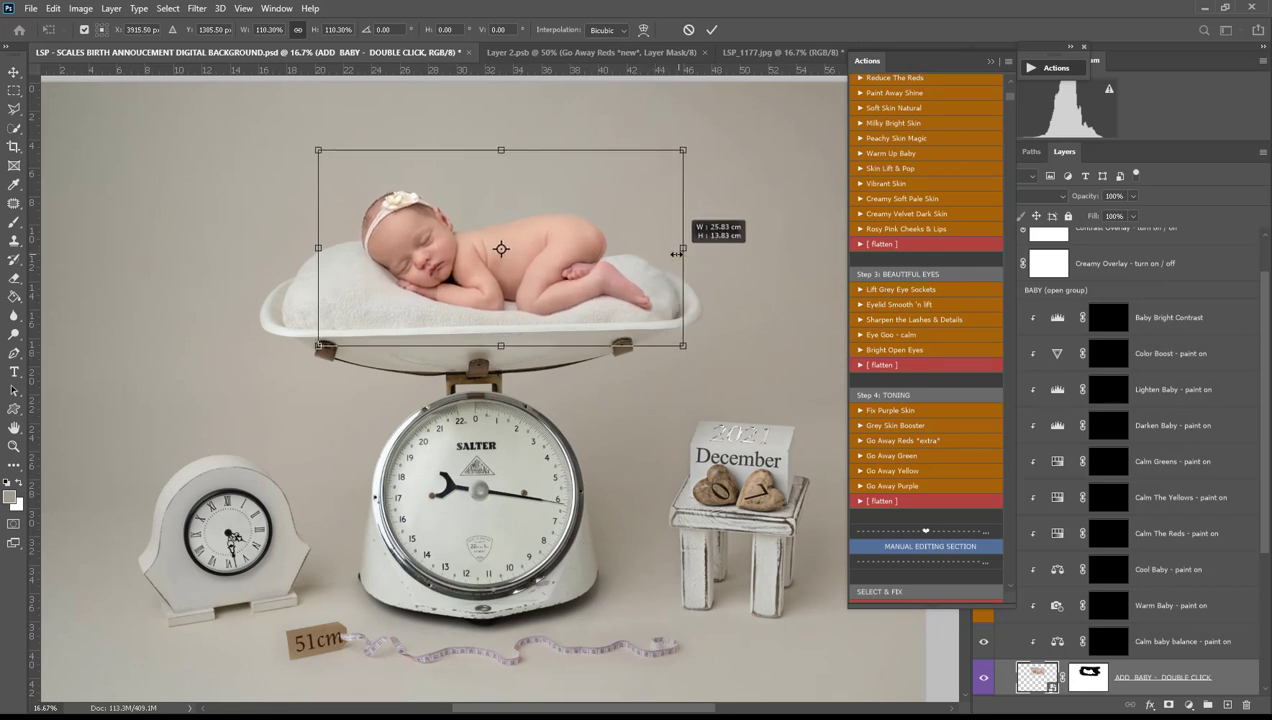
{"action": "mouse_move", "coordinate": [601, 283]}
{"action": "left_mouse_down"}
{"action": "mouse_move", "coordinate": [580, 254]}
{"action": "mouse_move", "coordinate": [582, 273]}
{"action": "left_mouse_up"}
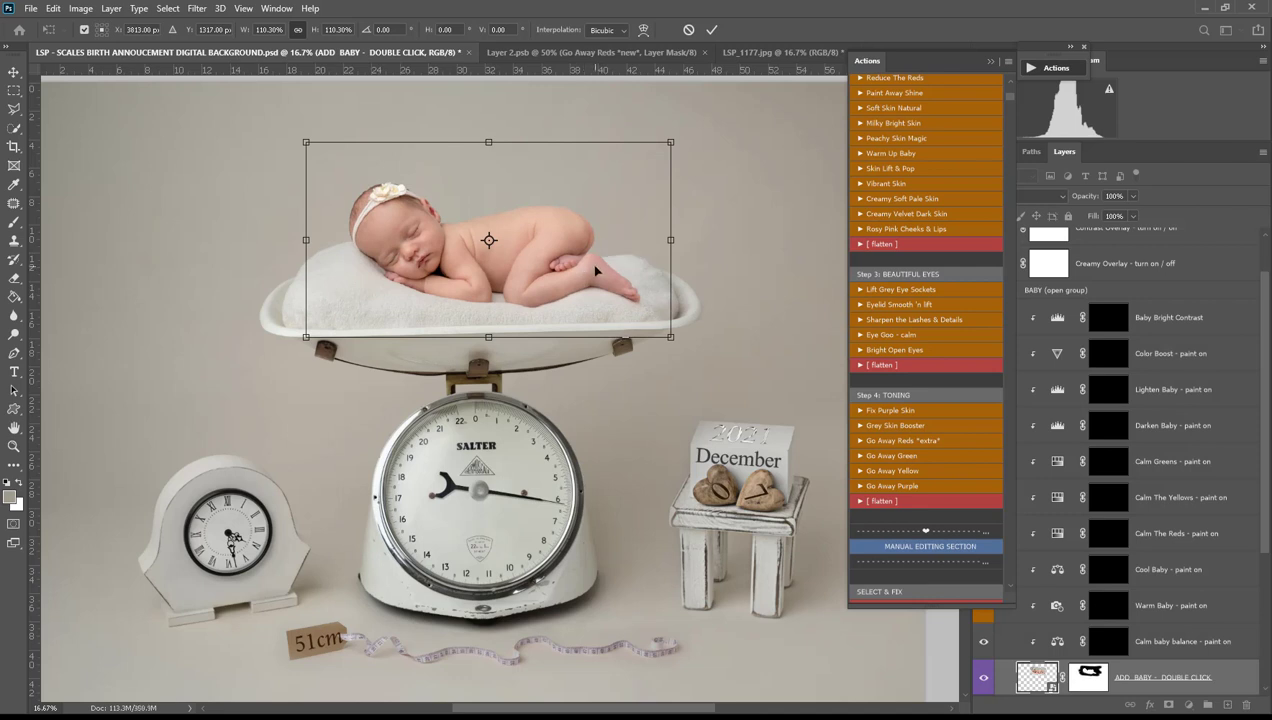
{"action": "key", "text": "Return"}
{"action": "key", "text": "z"}
{"action": "left_click", "coordinate": [529, 274], "text": "alt"}
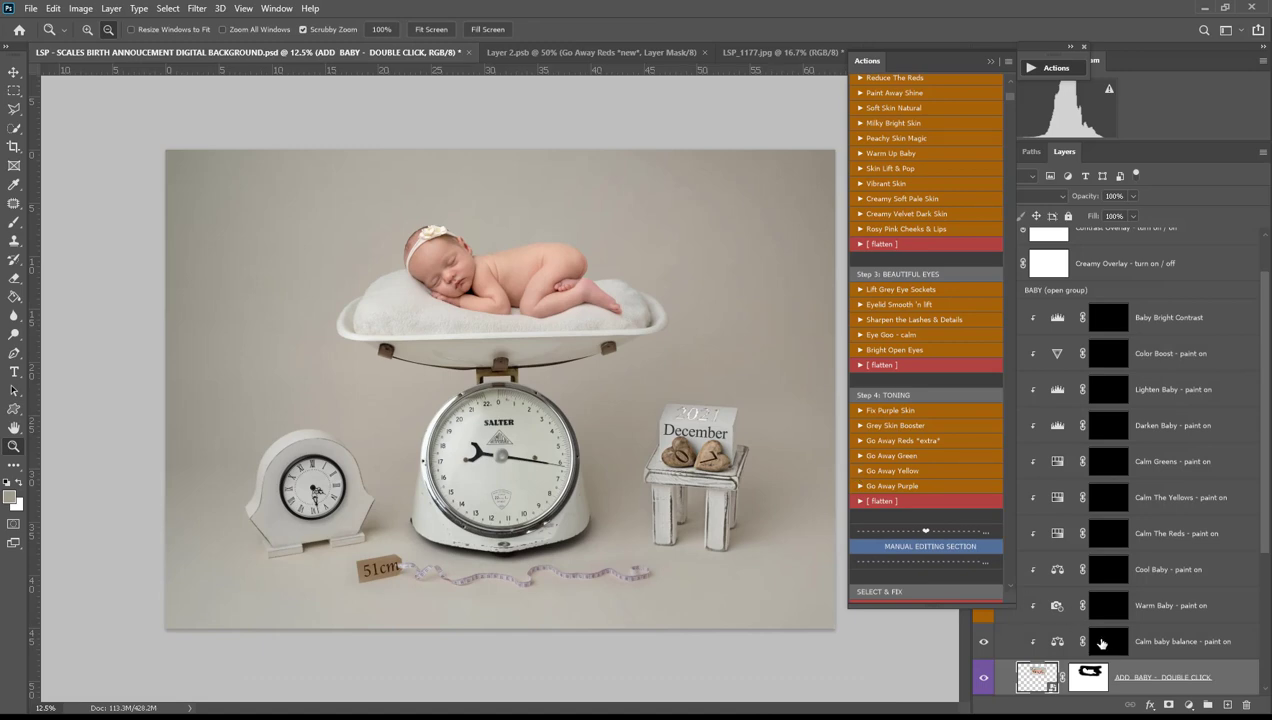
Paint the Calm baby balance mask over the baby's body and face with a soft round brush of about 480 px.
{"action": "left_click", "coordinate": [1101, 643]}
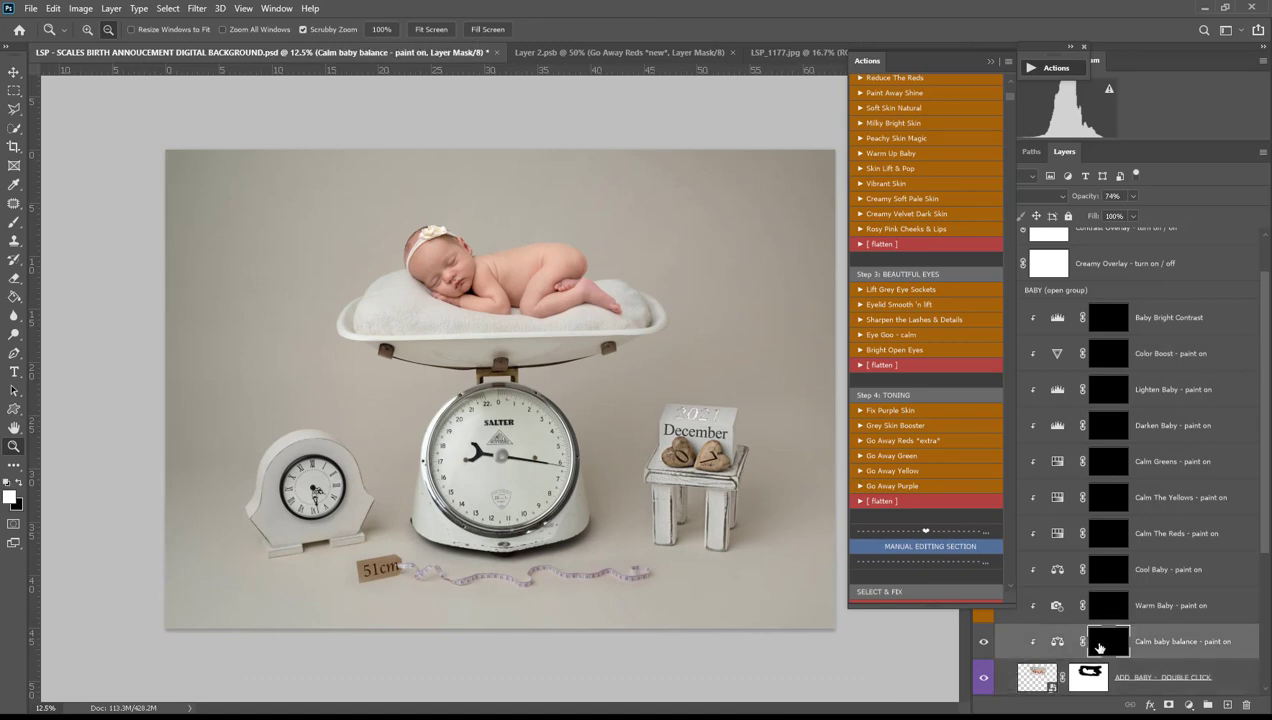
{"action": "left_click", "coordinate": [990, 61]}
{"action": "right_click", "coordinate": [1156, 642]}
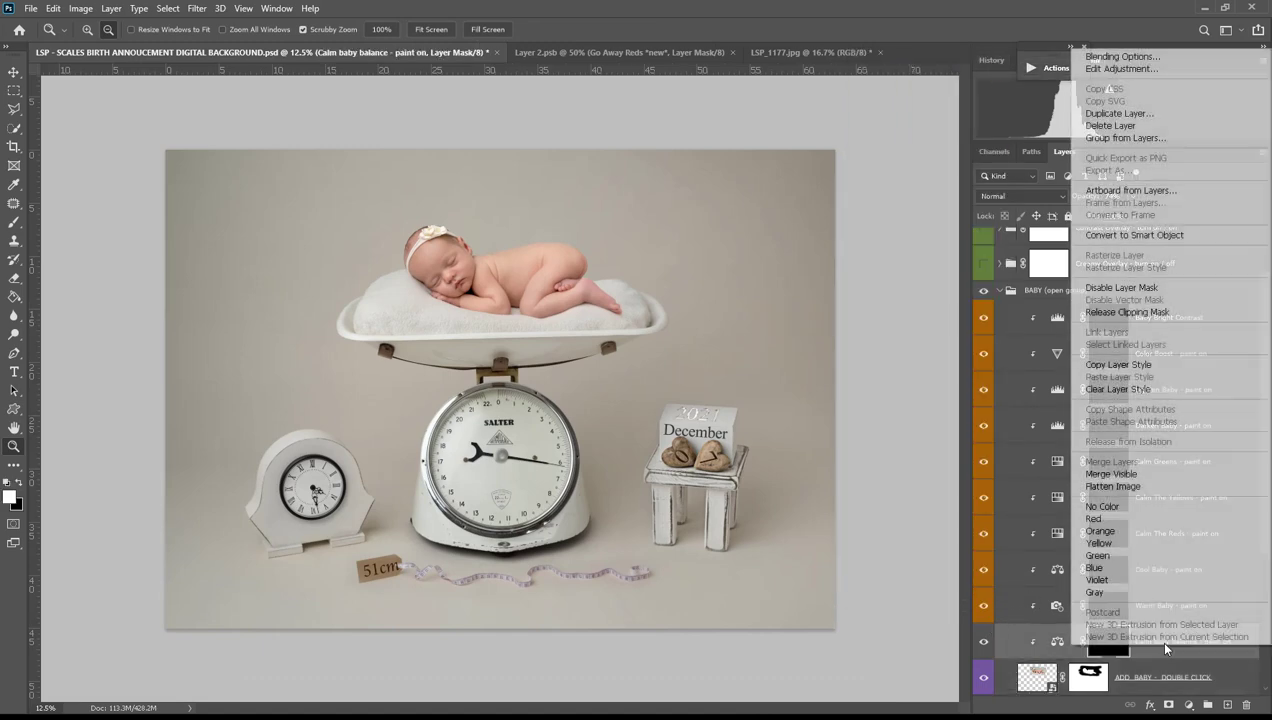
{"action": "left_click", "coordinate": [1152, 538]}
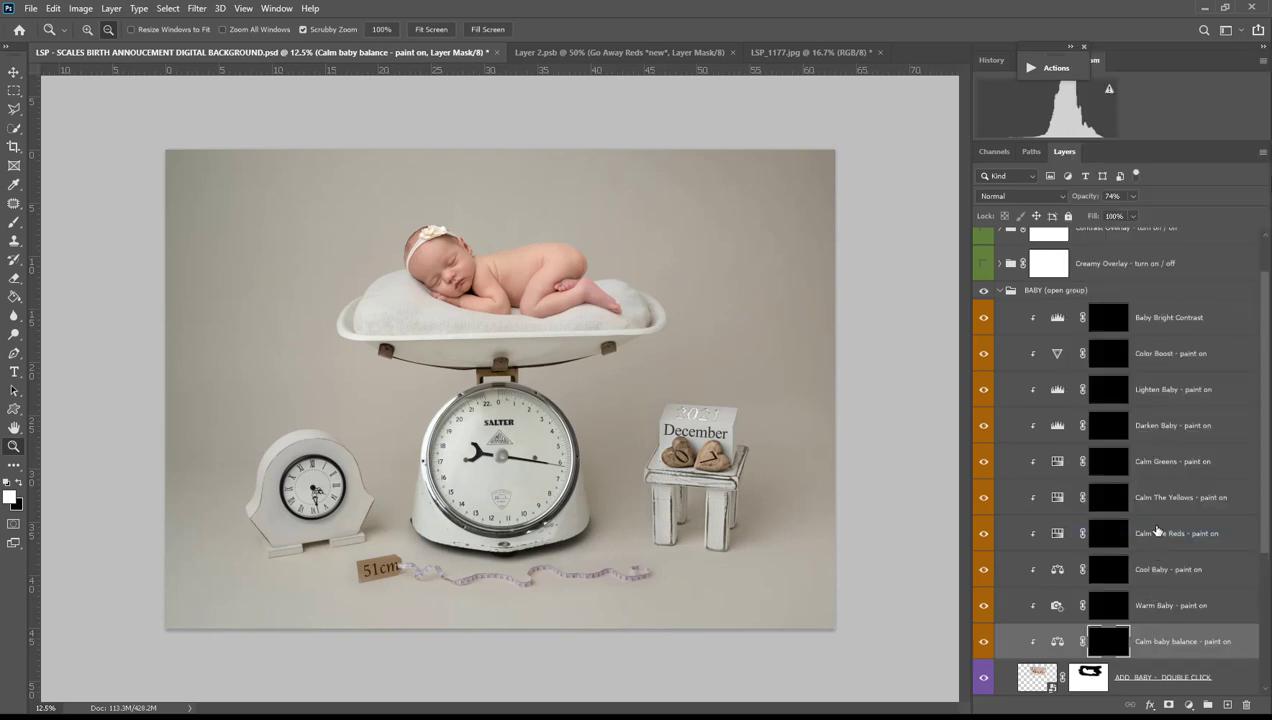
{"action": "key", "text": "b"}
{"action": "right_click", "coordinate": [584, 296]}
{"action": "left_click", "coordinate": [722, 334]}
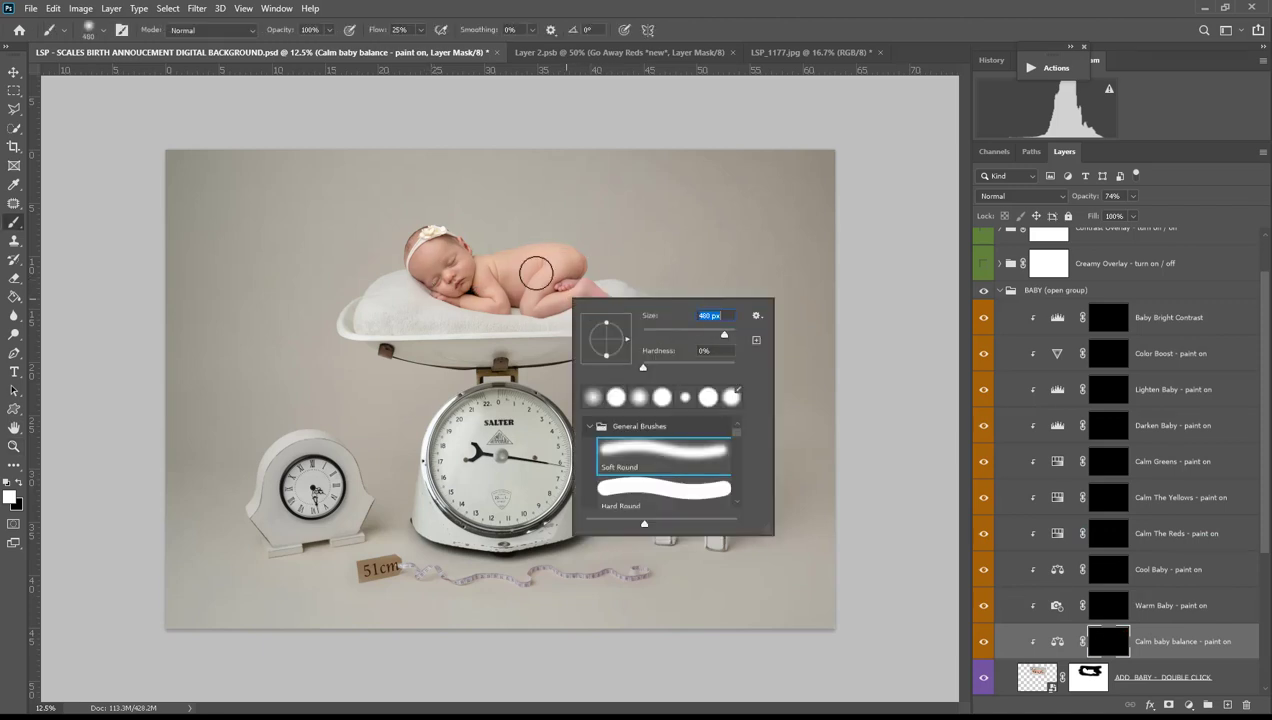
{"action": "left_click", "coordinate": [590, 296]}
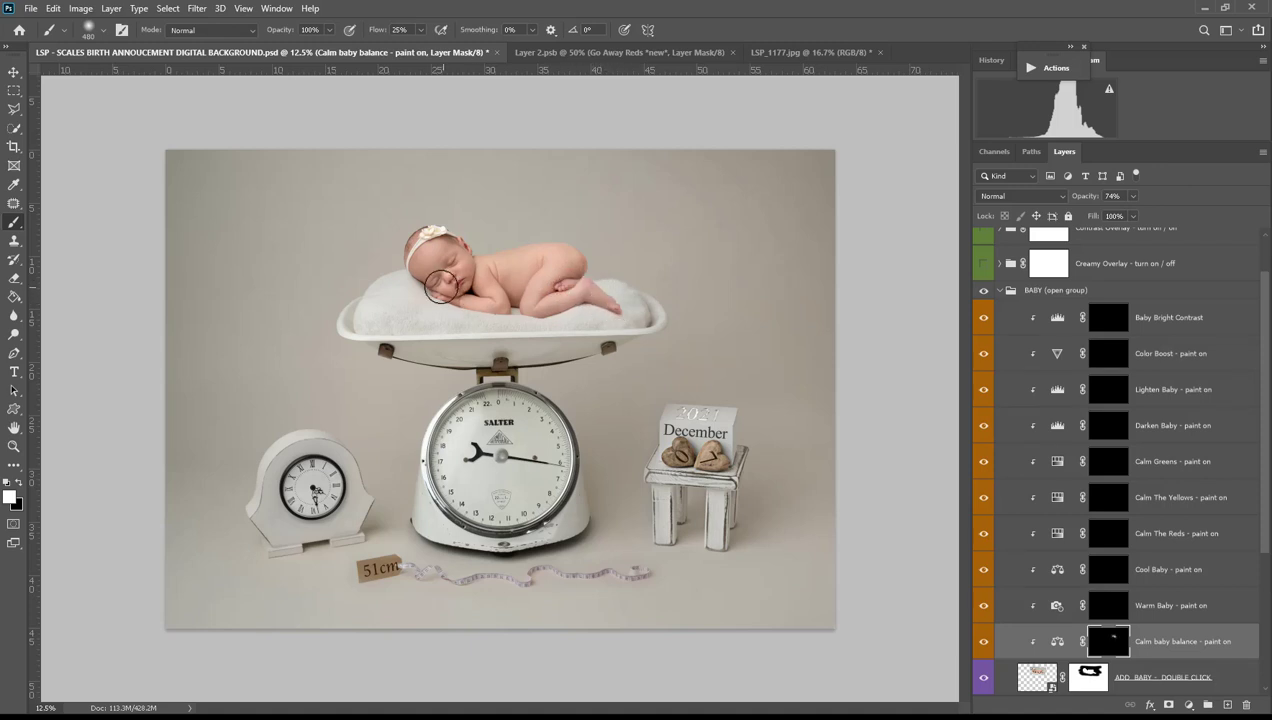
{"action": "mouse_move", "coordinate": [438, 284]}
{"action": "left_mouse_down"}
{"action": "mouse_move", "coordinate": [427, 277]}
{"action": "mouse_move", "coordinate": [448, 264]}
{"action": "left_mouse_up"}
Paint the Lighten Baby mask over the baby's face and upper body, and the Darken Baby mask over the body.
{"action": "left_click", "coordinate": [1110, 320]}
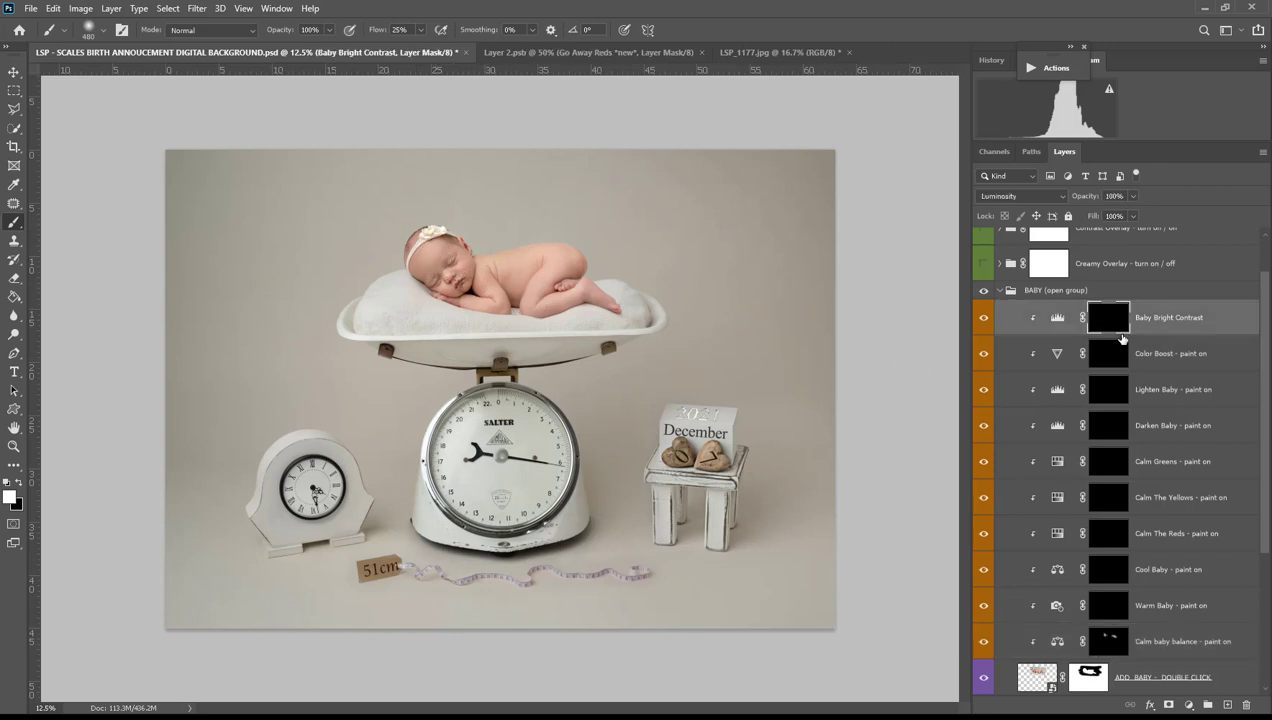
{"action": "left_click", "coordinate": [1069, 390]}
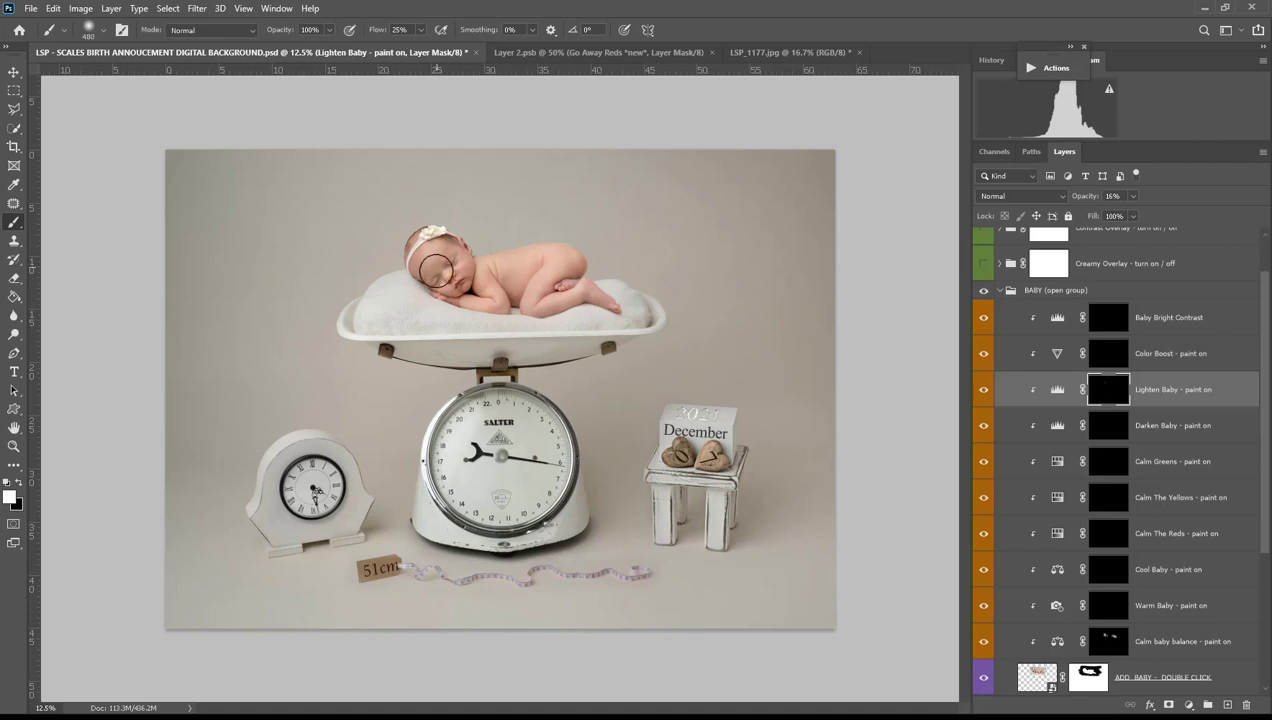
{"action": "mouse_move", "coordinate": [436, 271]}
{"action": "left_mouse_down"}
{"action": "mouse_move", "coordinate": [475, 268]}
{"action": "mouse_move", "coordinate": [504, 300]}
{"action": "mouse_move", "coordinate": [473, 270]}
{"action": "mouse_move", "coordinate": [493, 305]}
{"action": "mouse_move", "coordinate": [475, 293]}
{"action": "mouse_move", "coordinate": [517, 291]}
{"action": "left_mouse_up"}
{"action": "left_click", "coordinate": [1104, 430]}
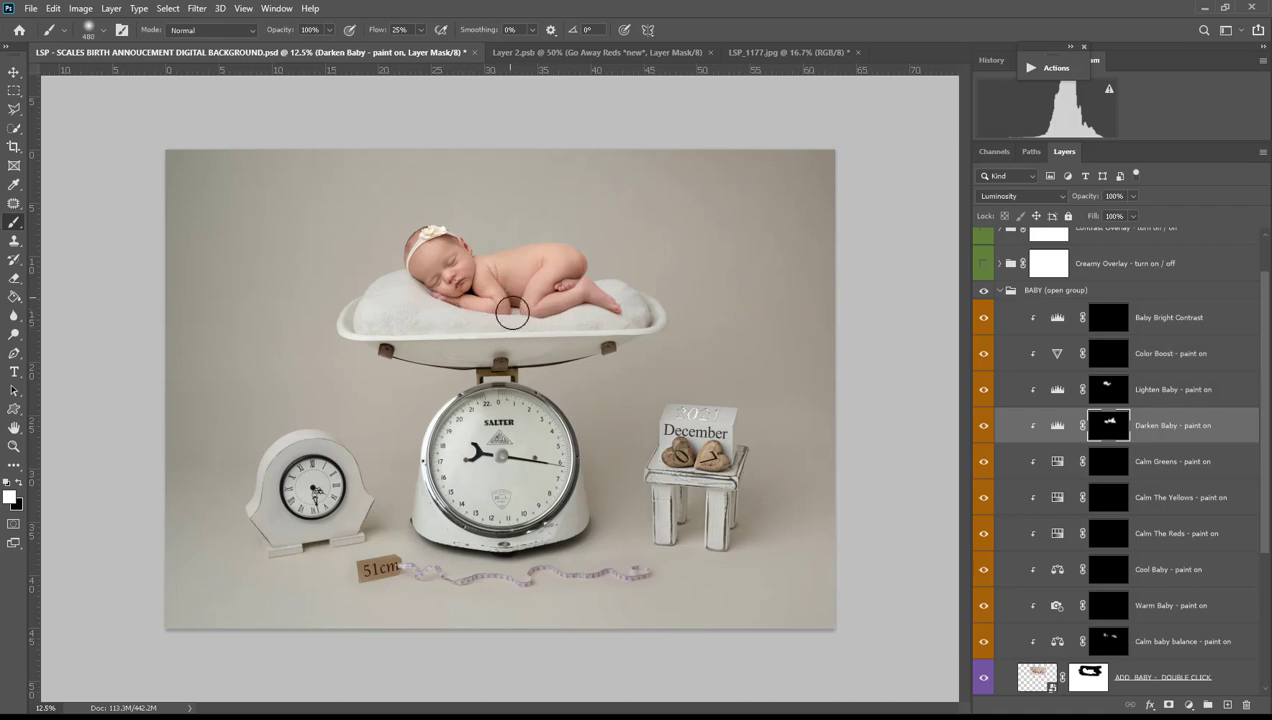
Paint the Calm The Reds mask over the baby's arm, and compare with the open Layer 2.psb document.
{"action": "left_click", "coordinate": [1104, 538]}
{"action": "mouse_move", "coordinate": [477, 297]}
{"action": "left_mouse_down"}
{"action": "mouse_move", "coordinate": [435, 254]}
{"action": "mouse_move", "coordinate": [480, 281]}
{"action": "left_mouse_up"}
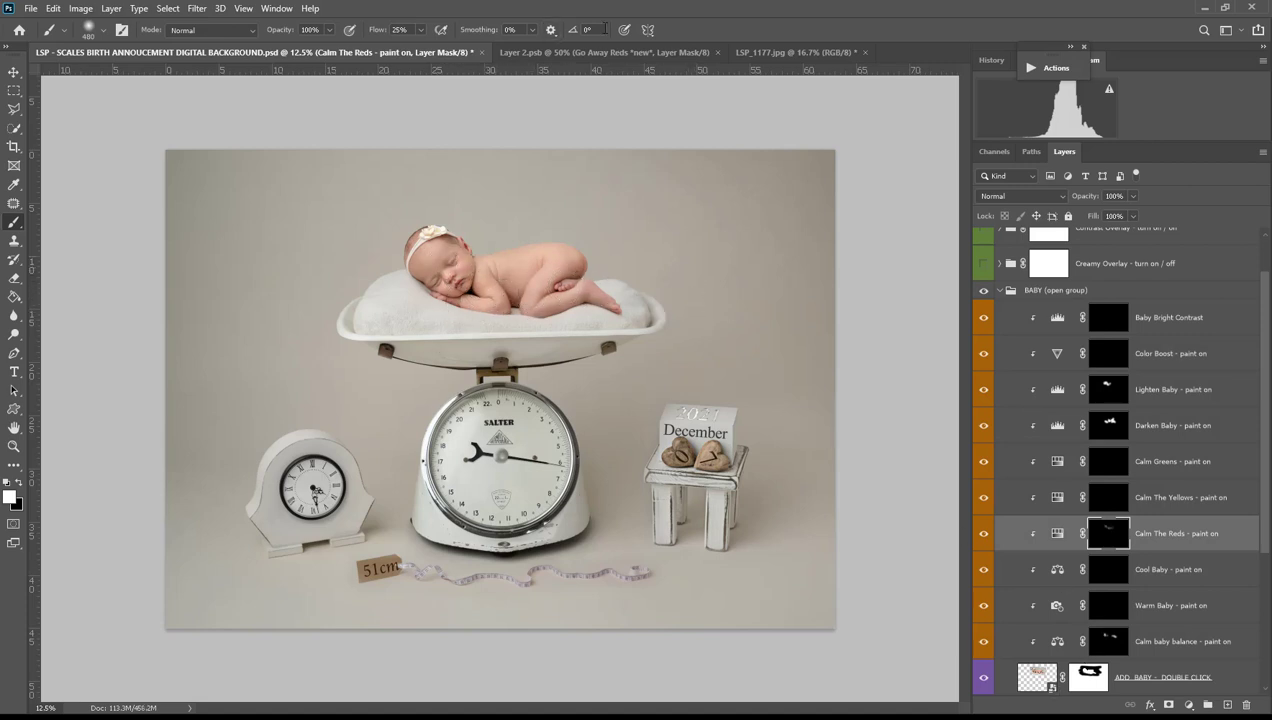
{"action": "left_click", "coordinate": [600, 52]}
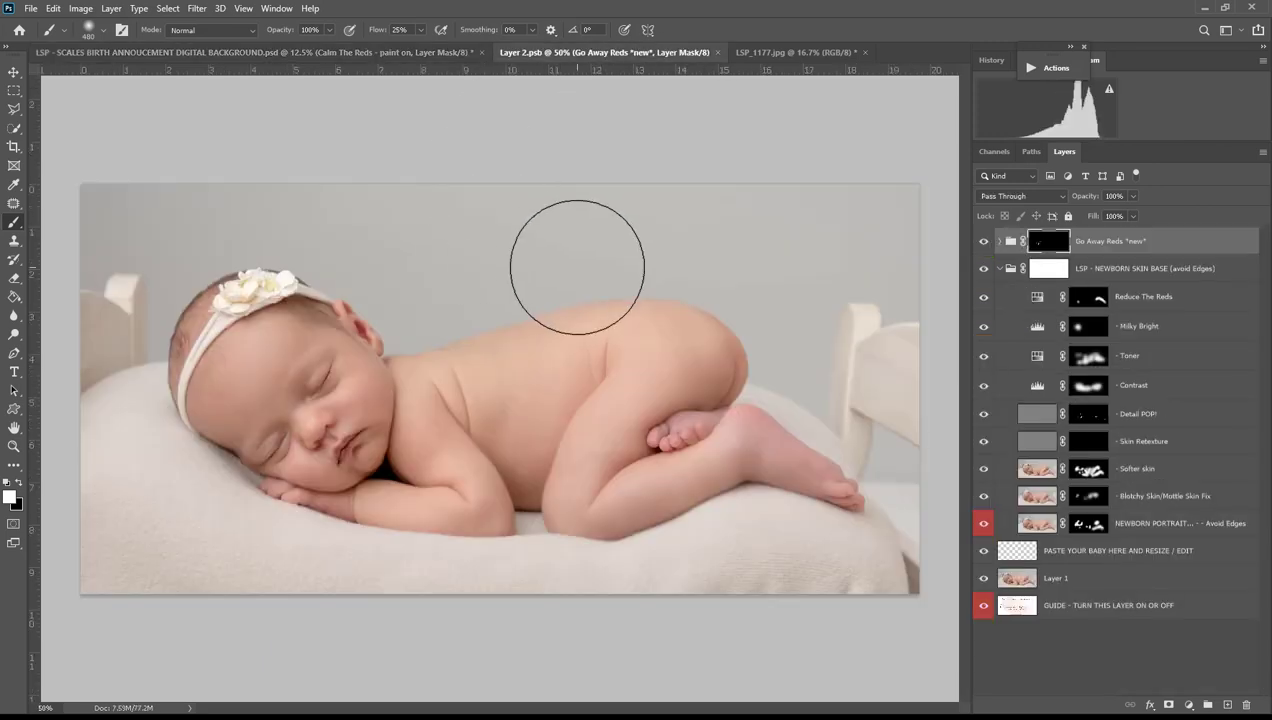
{"action": "left_click", "coordinate": [323, 54]}
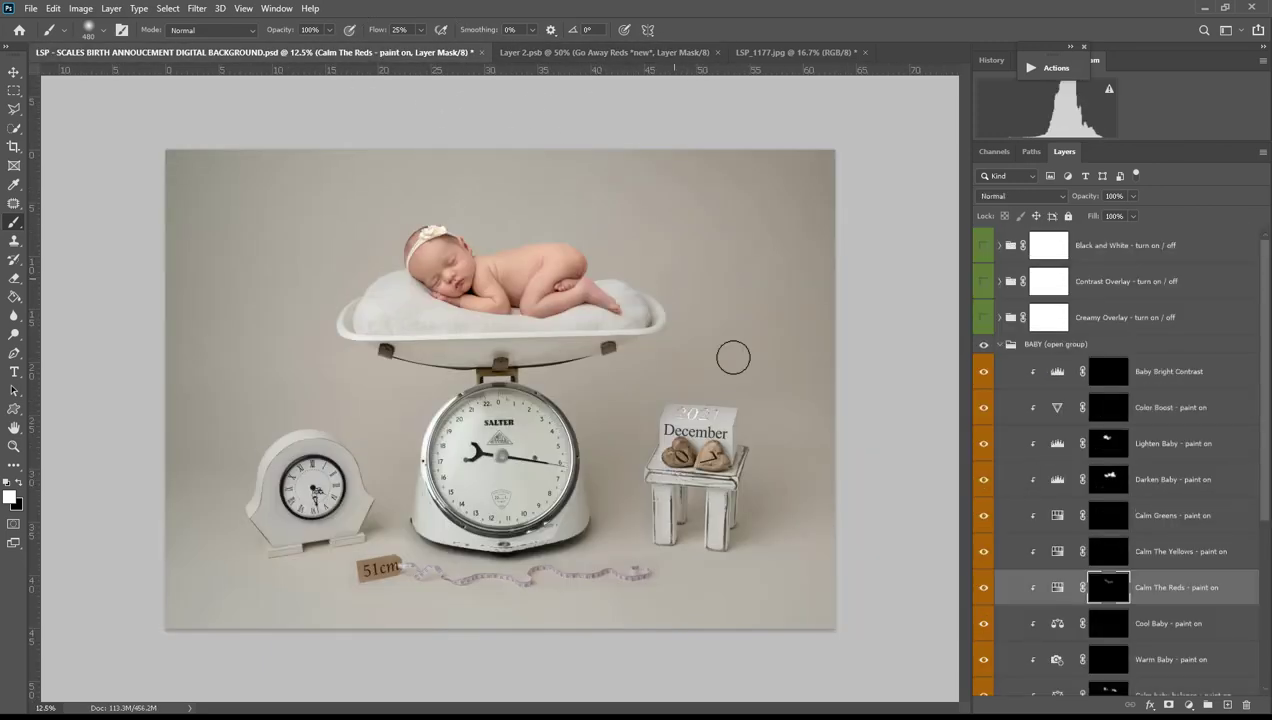
Paint the Color Boost mask lightly over the baby's face.
{"action": "scroll", "coordinate": [1075, 578], "scroll_direction": "down", "scroll_amount": 3}
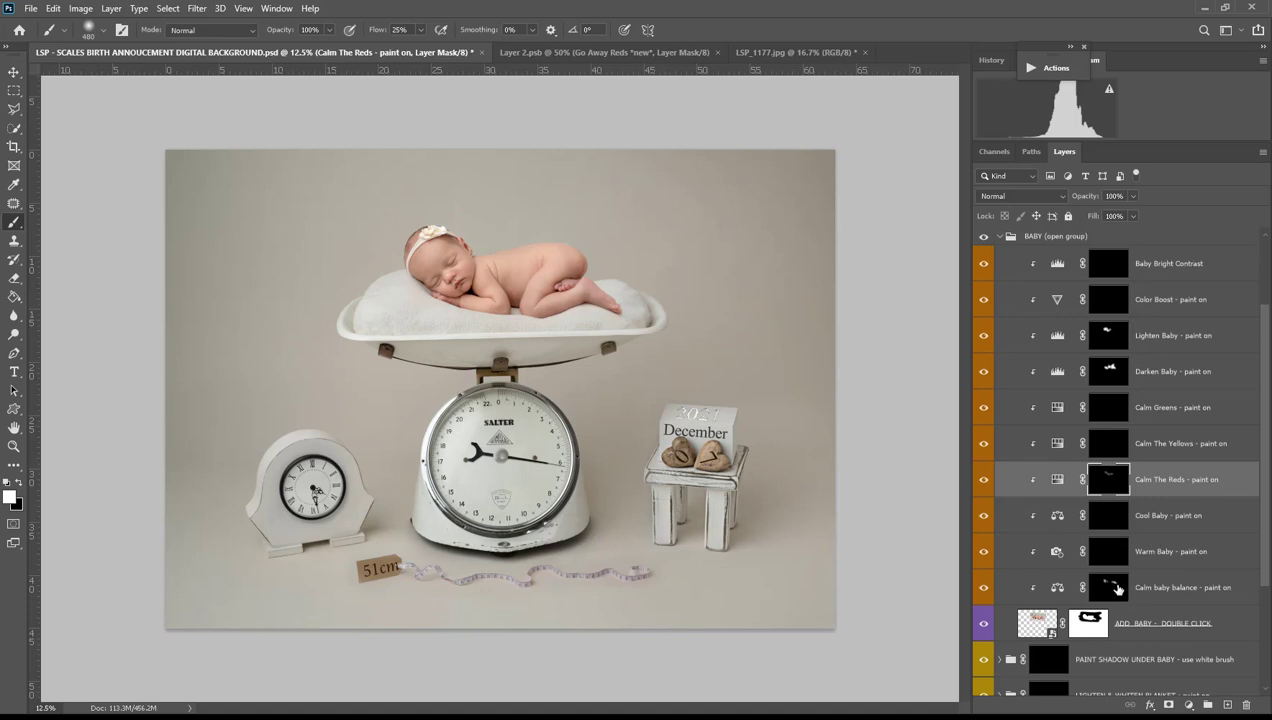
{"action": "left_click", "coordinate": [1117, 590]}
{"action": "left_click", "coordinate": [1108, 299]}
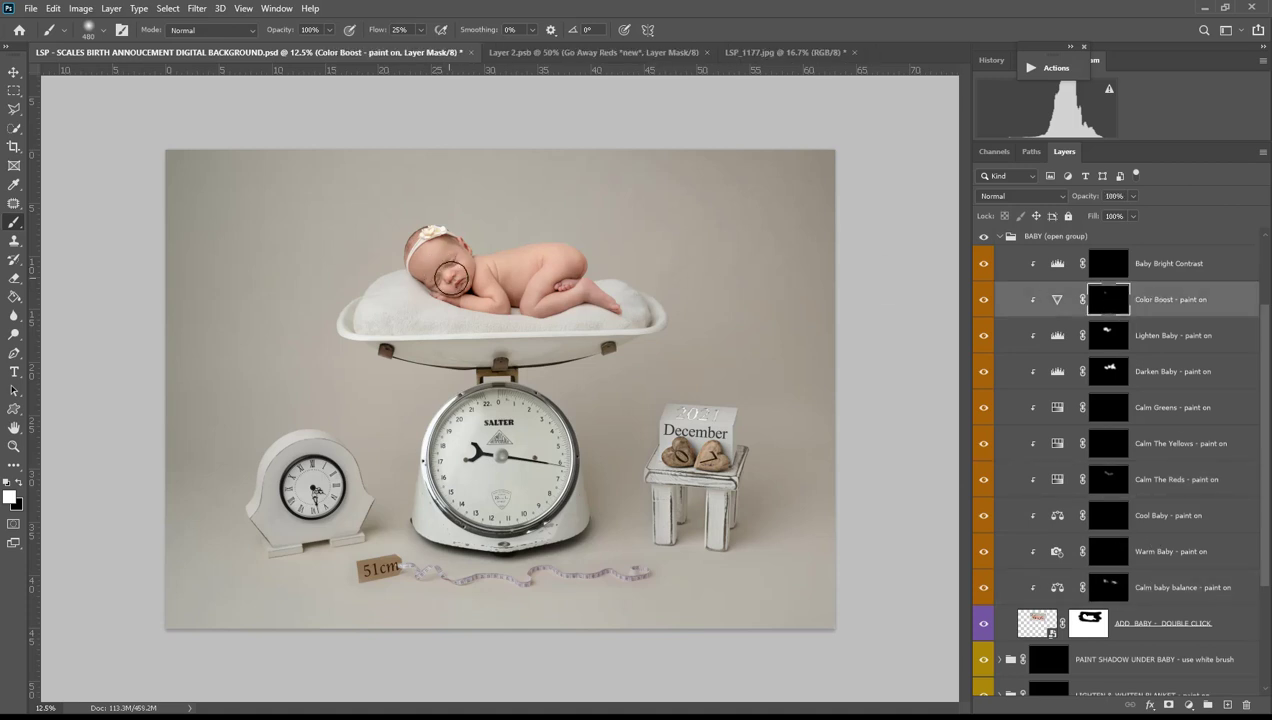
{"action": "key", "text": "x"}
{"action": "key", "text": "z"}
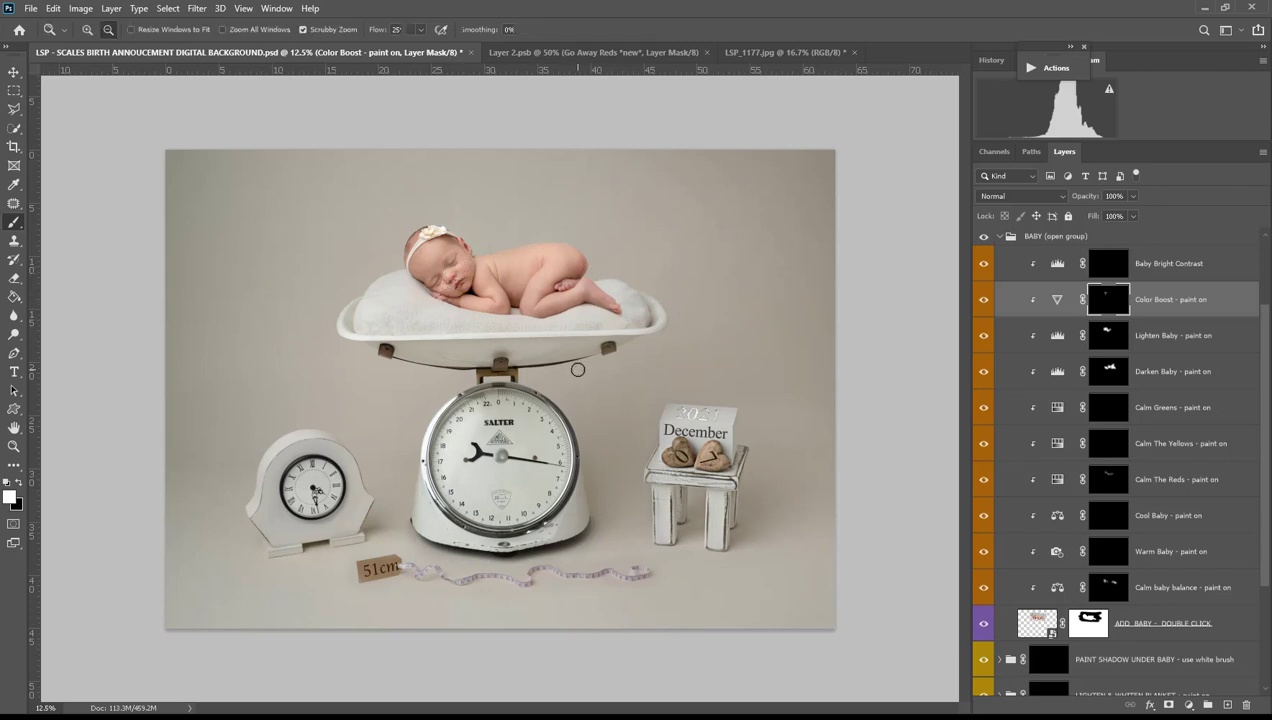
Collapse the BABY group and toggle its visibility to compare the image with and without it.
{"action": "scroll", "coordinate": [1055, 310], "scroll_direction": "up", "scroll_amount": 3}
{"action": "left_click", "coordinate": [1081, 348]}
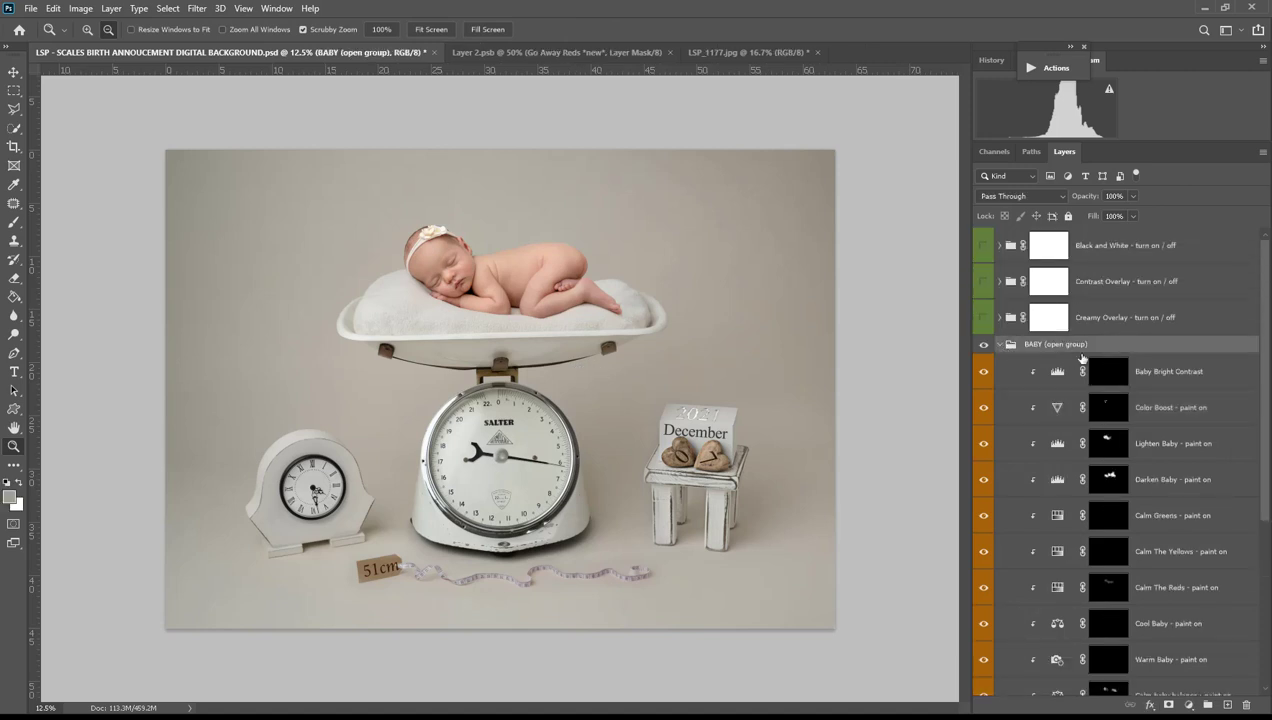
{"action": "left_click", "coordinate": [998, 346]}
{"action": "left_click", "coordinate": [984, 345]}
{"action": "left_click", "coordinate": [984, 345]}
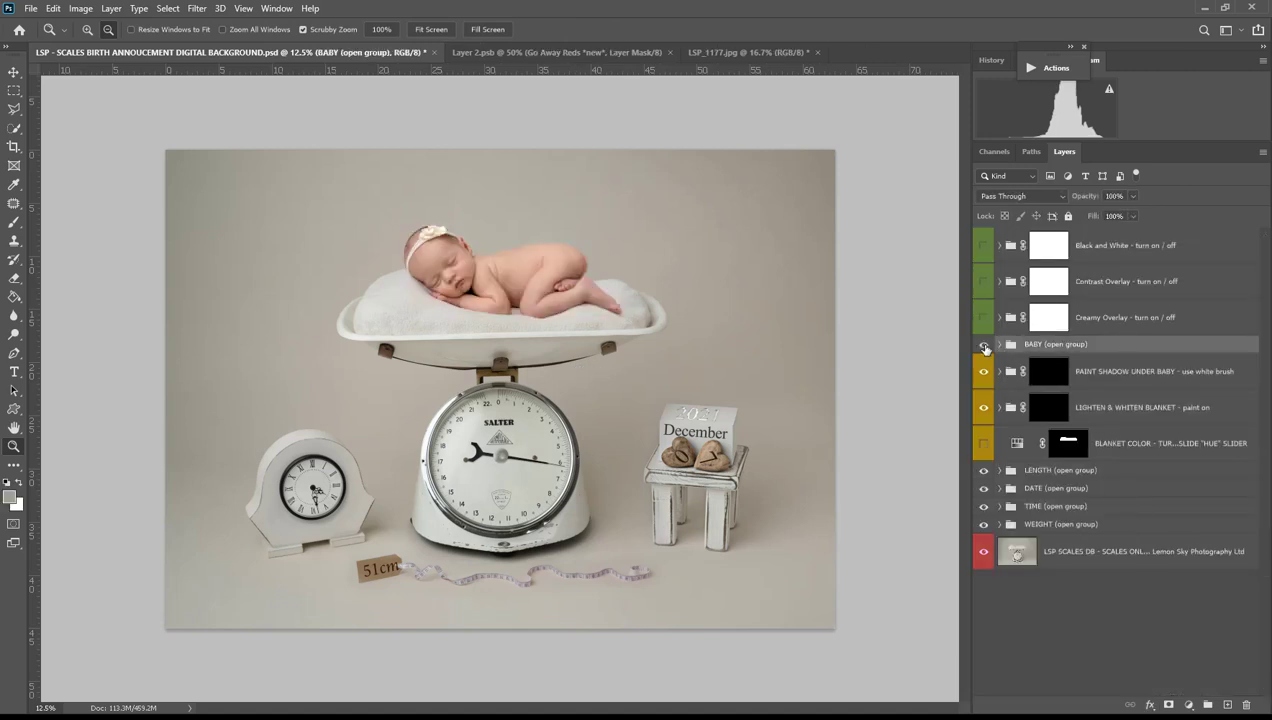
{"action": "left_click", "coordinate": [984, 345]}
{"action": "left_click", "coordinate": [984, 345]}
Turn on the BLANKET COLOR layer, adjust its hue for a cream blanket and lower the layer opacity to 13%.
{"action": "left_click_drag", "start_coordinate": [502, 325], "coordinate": [552, 313]}
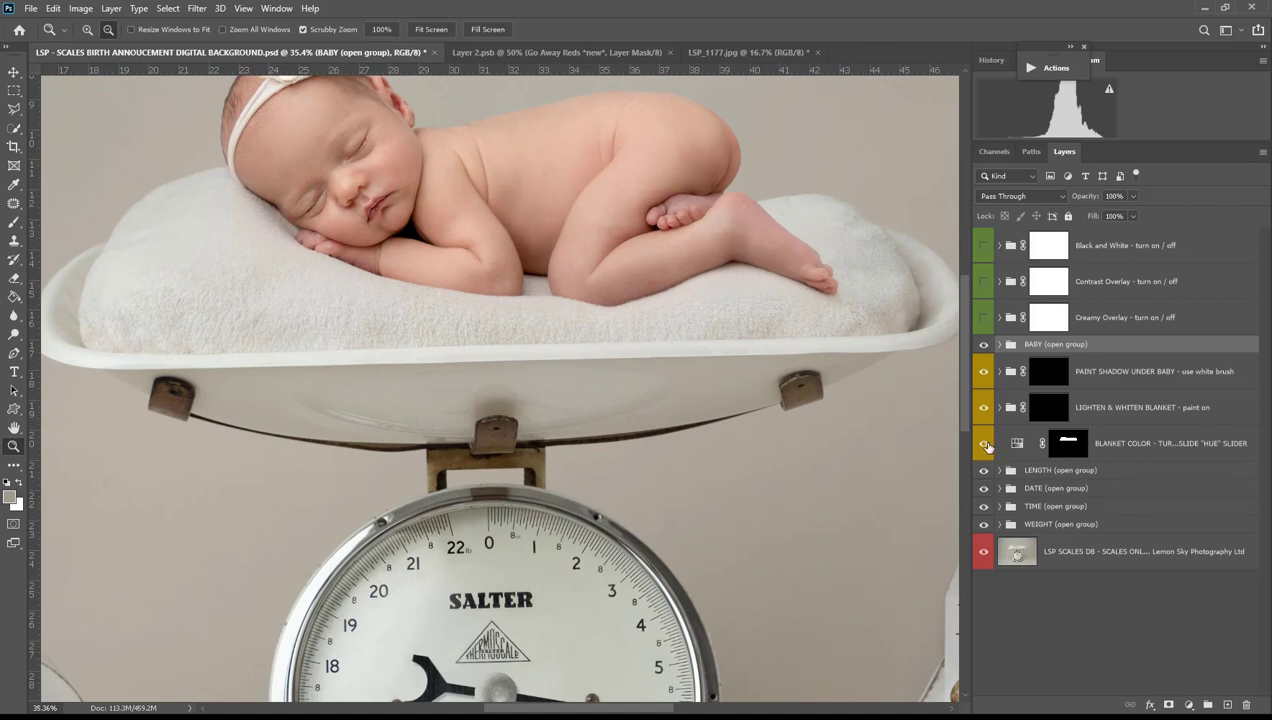
{"action": "left_click", "coordinate": [983, 443]}
{"action": "double_click", "coordinate": [1019, 444]}
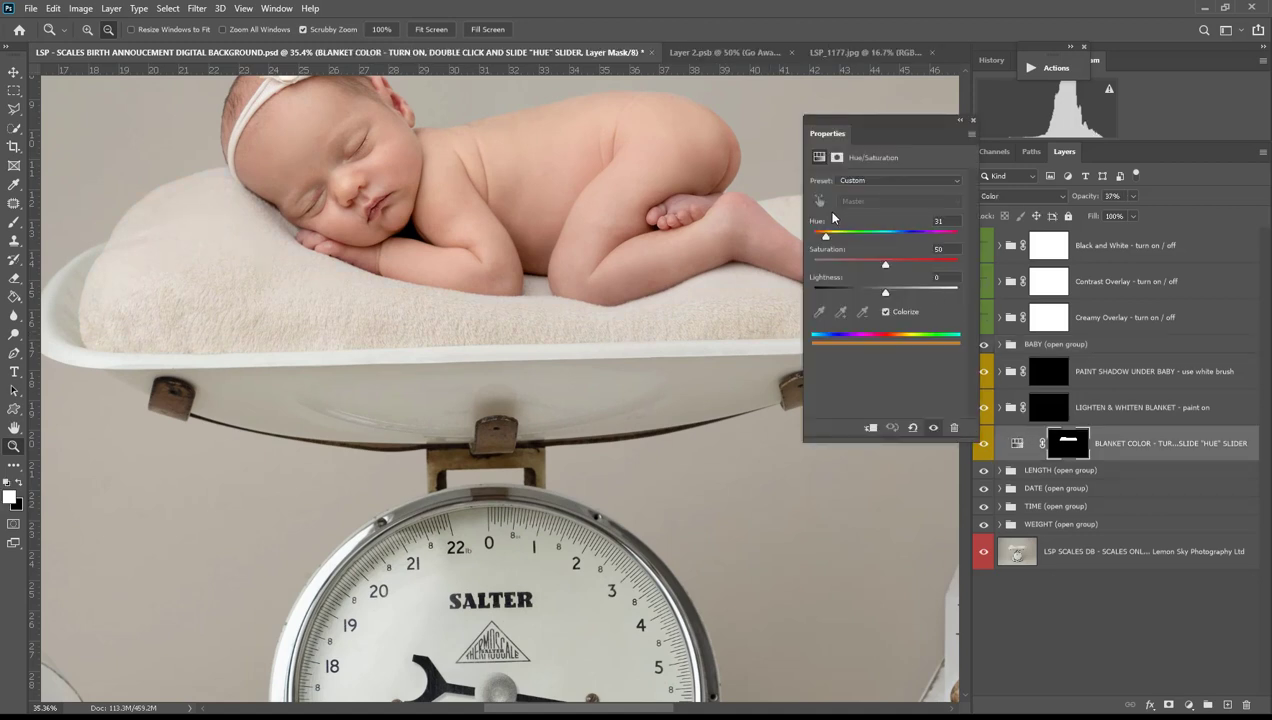
{"action": "mouse_move", "coordinate": [828, 237]}
{"action": "left_mouse_down"}
{"action": "mouse_move", "coordinate": [921, 236]}
{"action": "mouse_move", "coordinate": [818, 234]}
{"action": "mouse_move", "coordinate": [828, 236]}
{"action": "left_mouse_up"}
{"action": "left_click", "coordinate": [959, 121]}
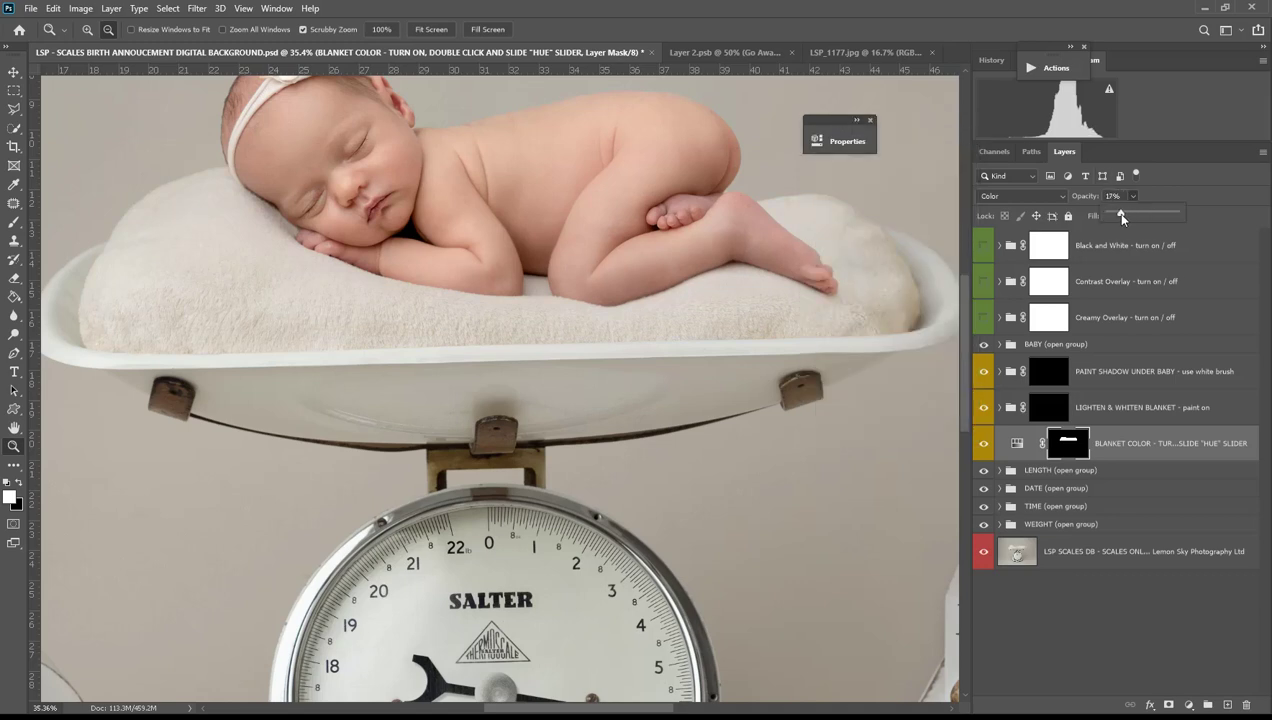
{"action": "left_click", "coordinate": [573, 372], "text": "alt"}
{"action": "left_click", "coordinate": [573, 372], "text": "alt"}
{"action": "left_click", "coordinate": [573, 372], "text": "alt"}
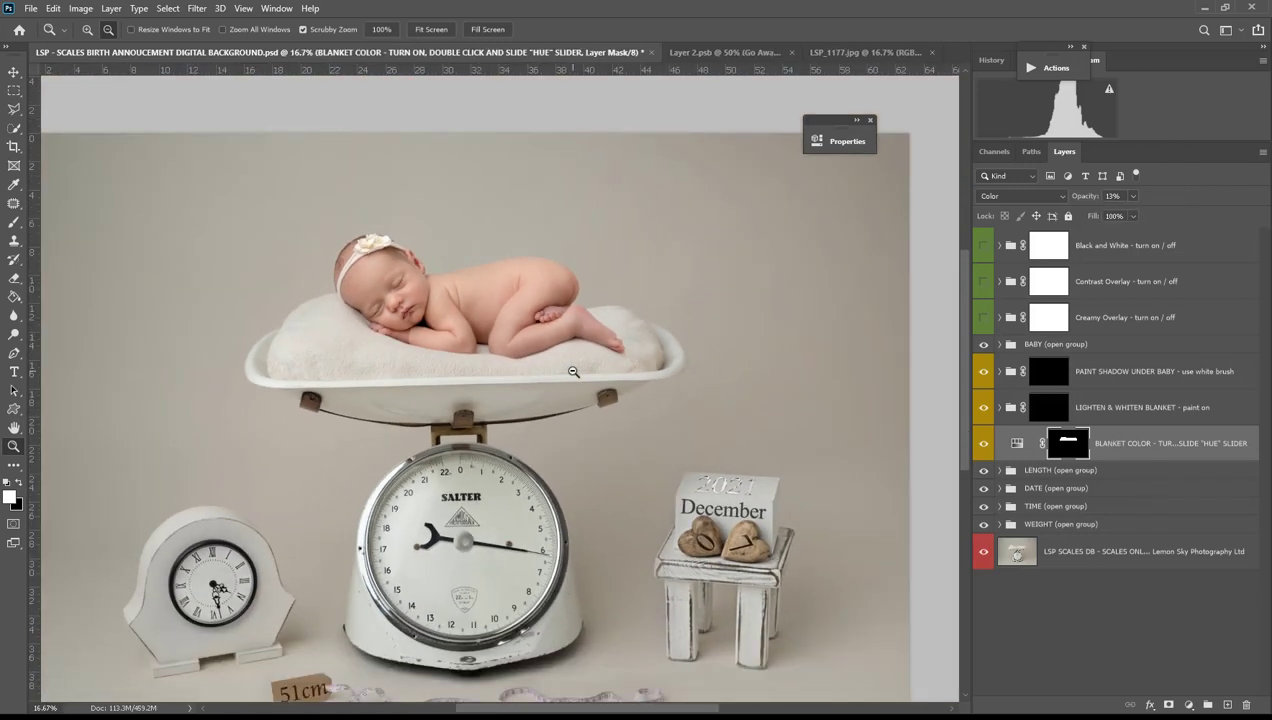
{"action": "left_click", "coordinate": [573, 372], "text": "alt"}
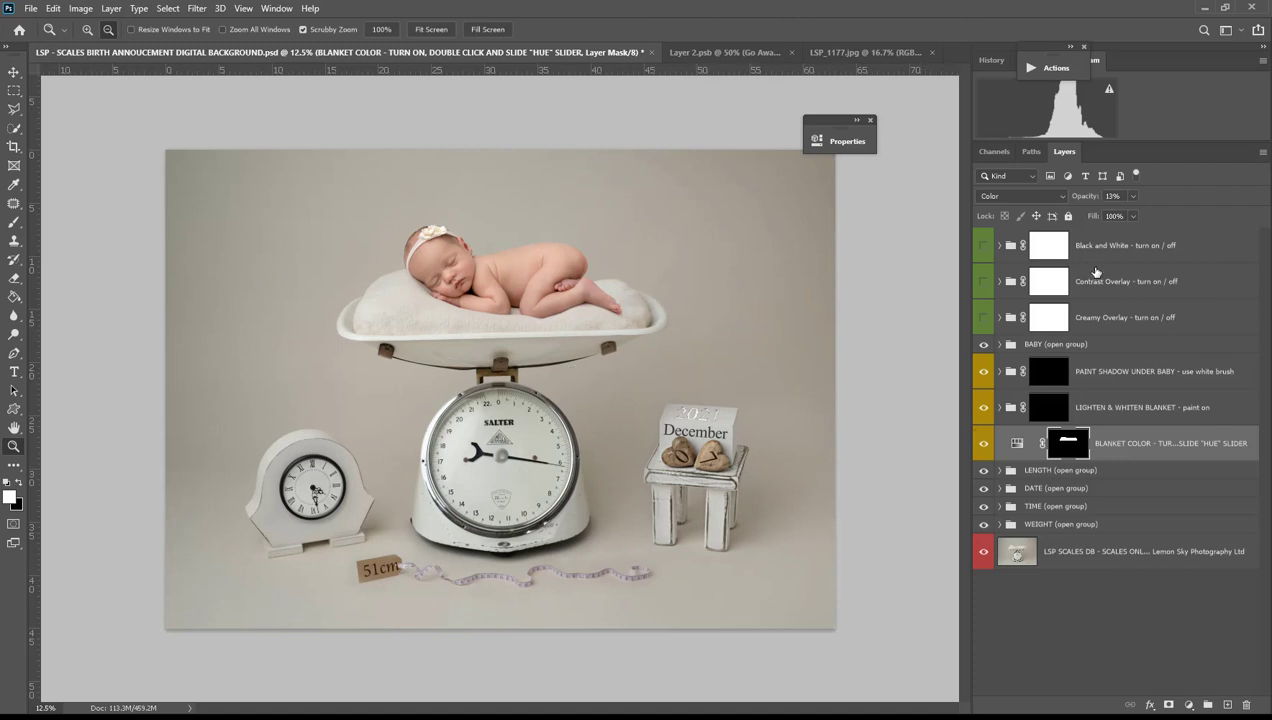
Reopen the BABY group and touch up the Lighten Baby mask over the face with a 511 px soft round brush.
{"action": "left_click", "coordinate": [999, 345]}
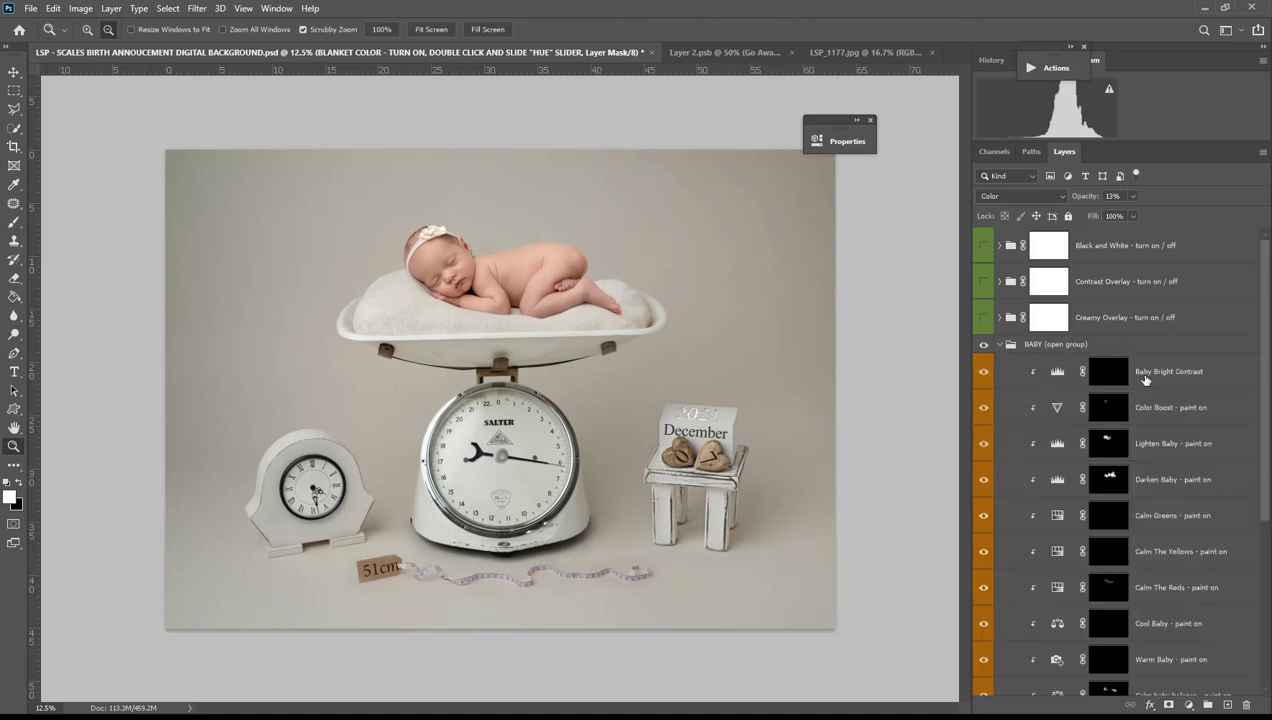
{"action": "left_click", "coordinate": [1104, 381]}
{"action": "left_click", "coordinate": [1101, 410]}
{"action": "left_click", "coordinate": [1108, 445]}
{"action": "key", "text": "b"}
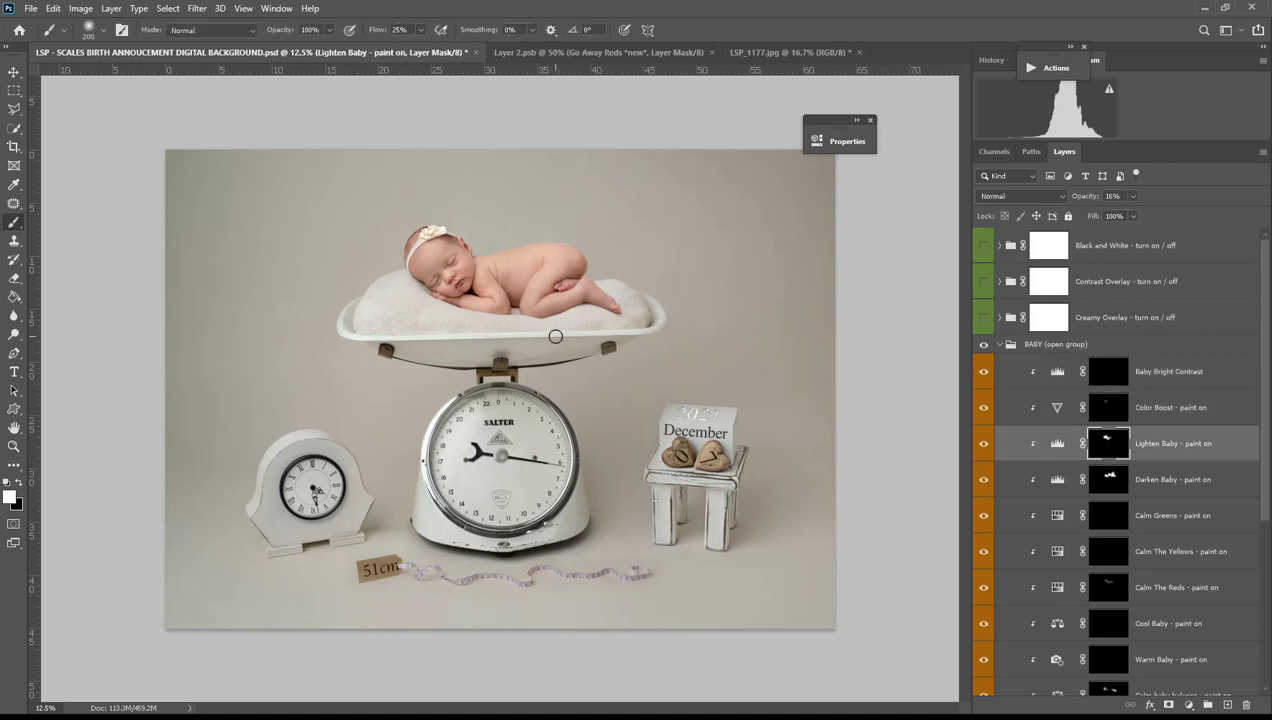
{"action": "right_click", "coordinate": [668, 372]}
{"action": "left_click", "coordinate": [716, 372]}
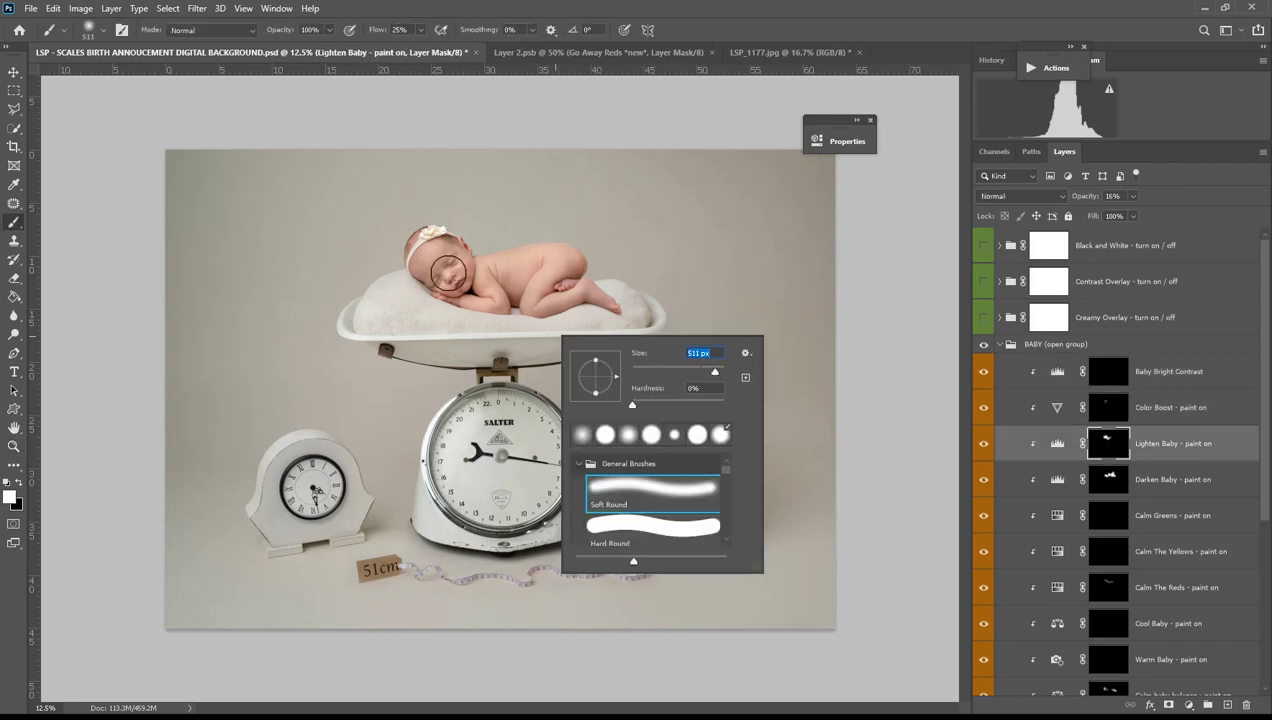
{"action": "left_click", "coordinate": [444, 272]}
Paint the Baby Bright Contrast mask over the baby's face and upper body, and collapse the BABY group.
{"action": "left_click", "coordinate": [1115, 383]}
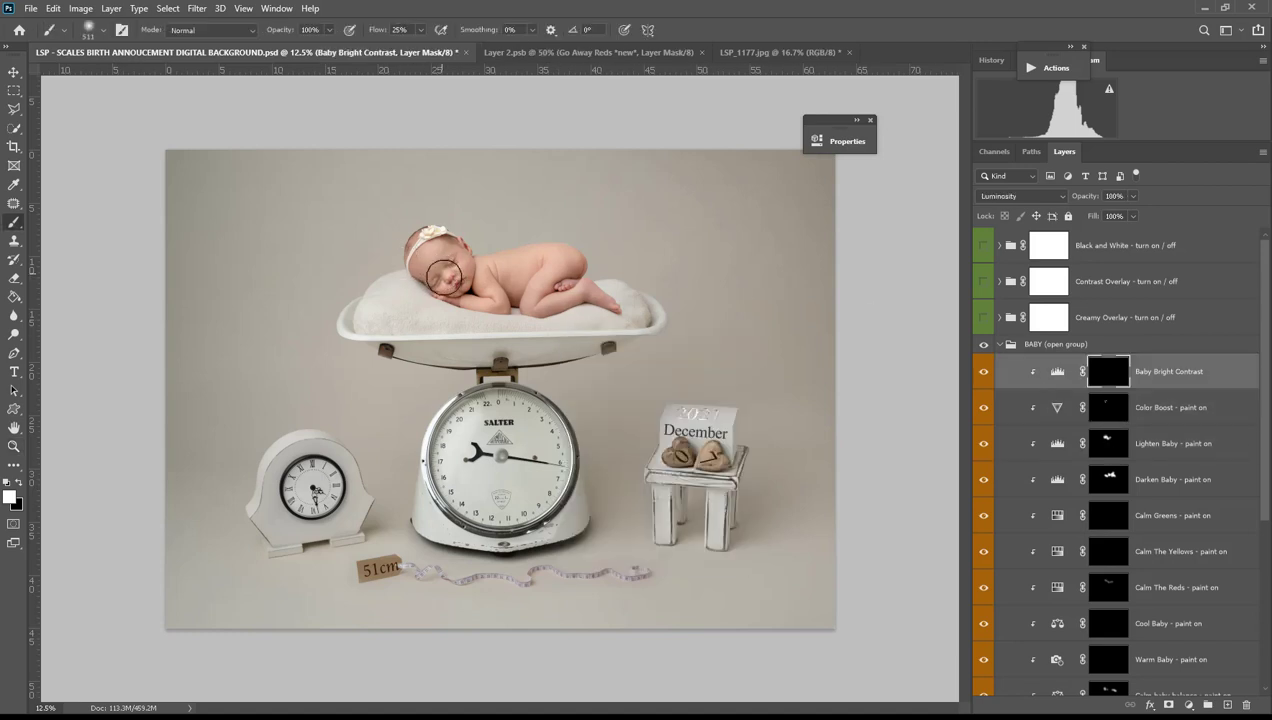
{"action": "mouse_move", "coordinate": [447, 276]}
{"action": "left_mouse_down"}
{"action": "mouse_move", "coordinate": [467, 322]}
{"action": "mouse_move", "coordinate": [495, 326]}
{"action": "mouse_move", "coordinate": [455, 300]}
{"action": "mouse_move", "coordinate": [530, 306]}
{"action": "mouse_move", "coordinate": [447, 278]}
{"action": "mouse_move", "coordinate": [471, 302]}
{"action": "mouse_move", "coordinate": [474, 272]}
{"action": "mouse_move", "coordinate": [481, 293]}
{"action": "mouse_move", "coordinate": [485, 277]}
{"action": "mouse_move", "coordinate": [487, 292]}
{"action": "mouse_move", "coordinate": [458, 268]}
{"action": "mouse_move", "coordinate": [505, 291]}
{"action": "left_mouse_up"}
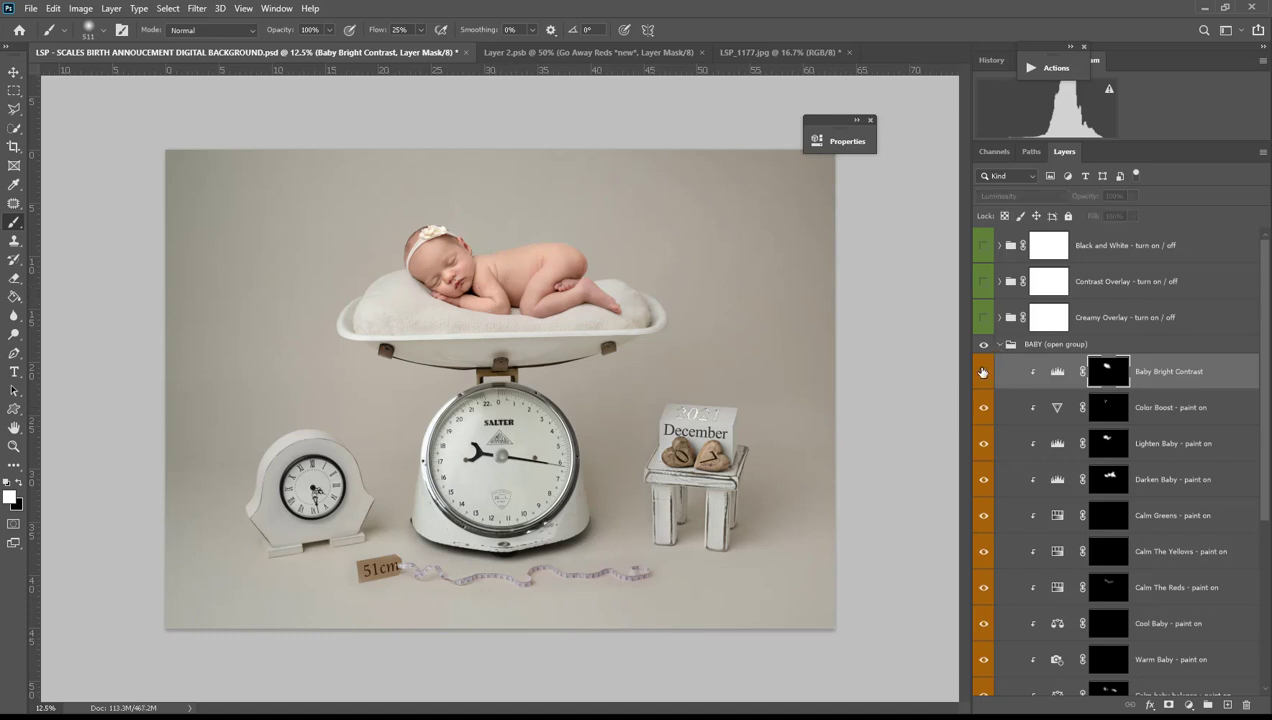
{"action": "left_click", "coordinate": [999, 345]}
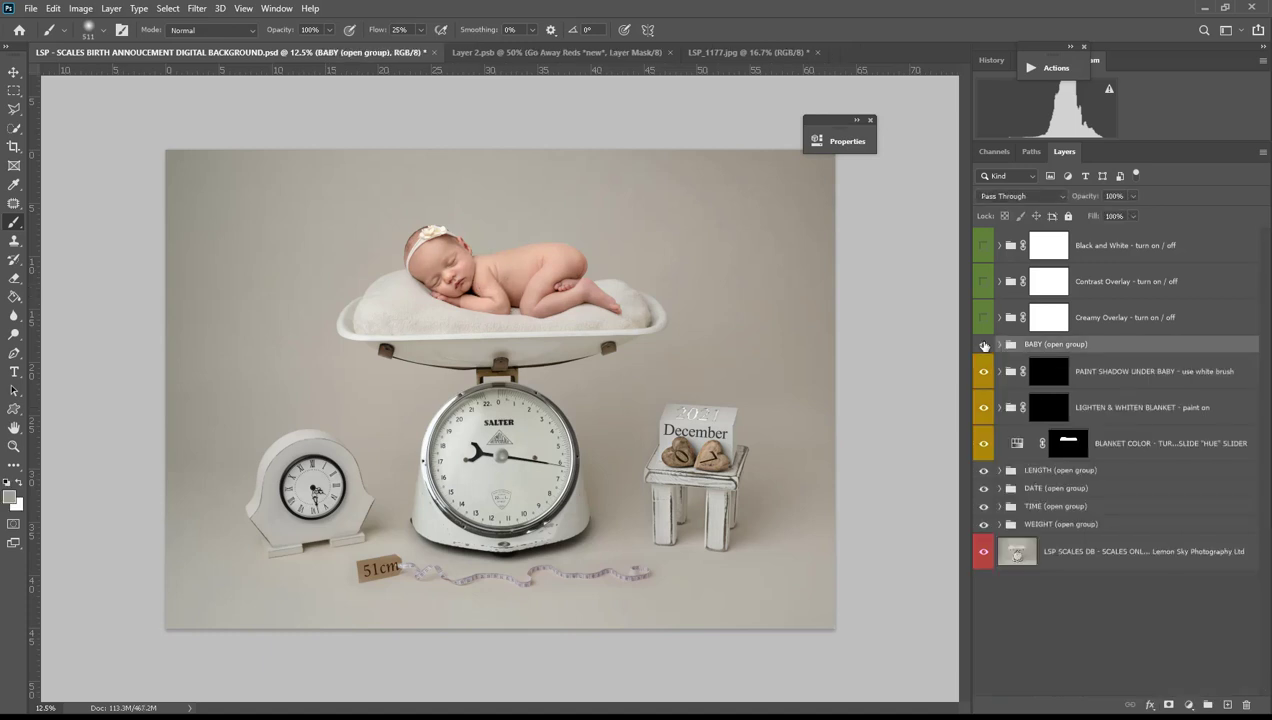
Turn on the Creamy Overlay and Contrast Overlay groups, leaving Black and White off after previewing it.
{"action": "left_click", "coordinate": [983, 319]}
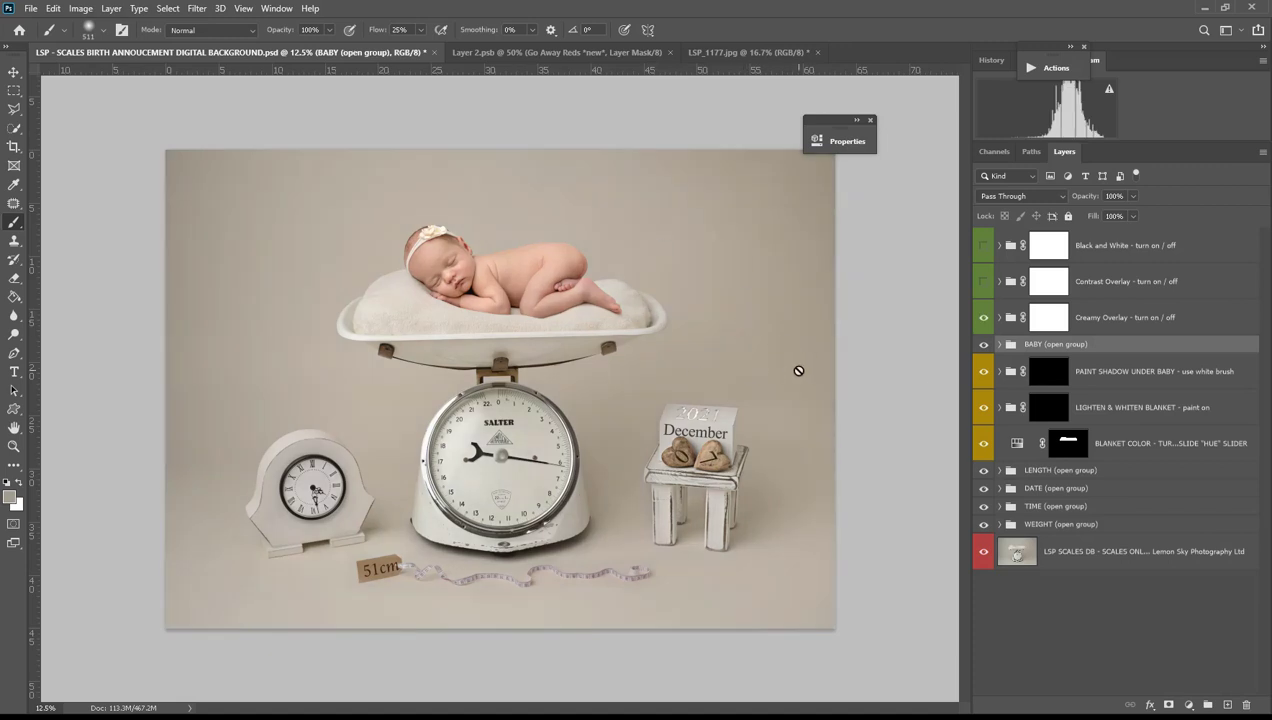
{"action": "left_click", "coordinate": [982, 246]}
{"action": "left_click", "coordinate": [981, 246]}
{"action": "left_click", "coordinate": [984, 284]}
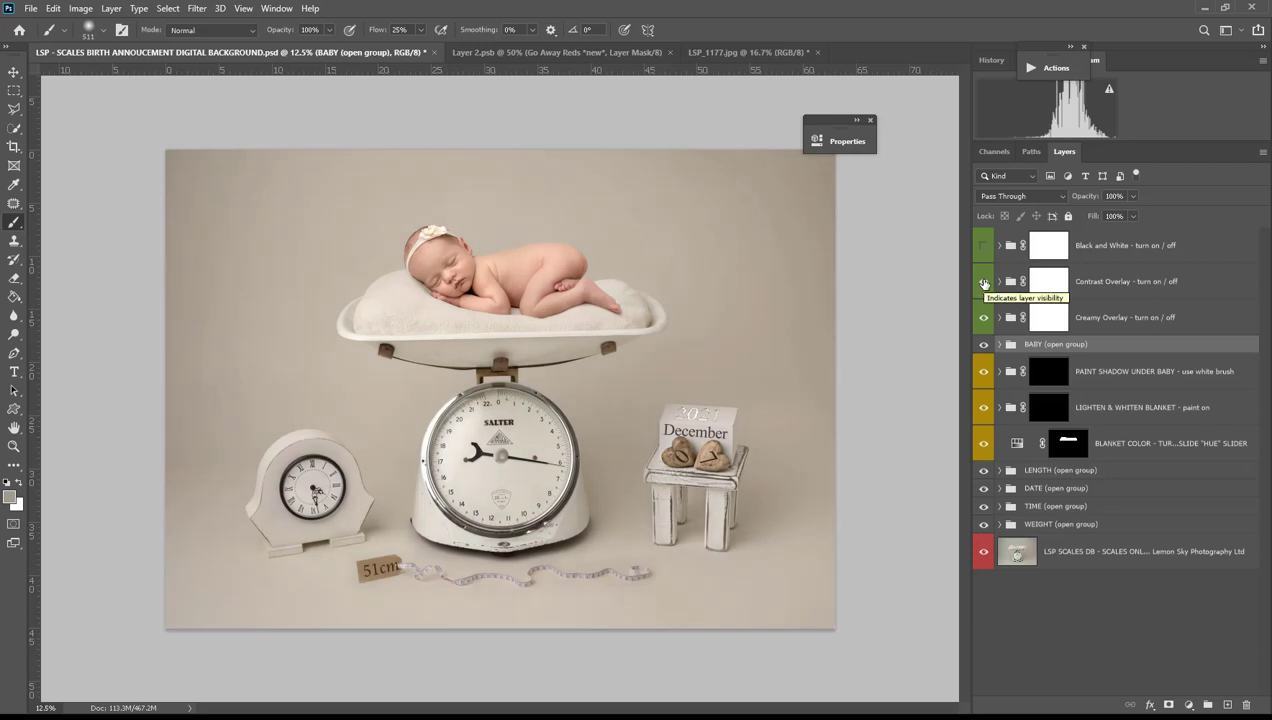
{"action": "left_click", "coordinate": [1205, 8]}
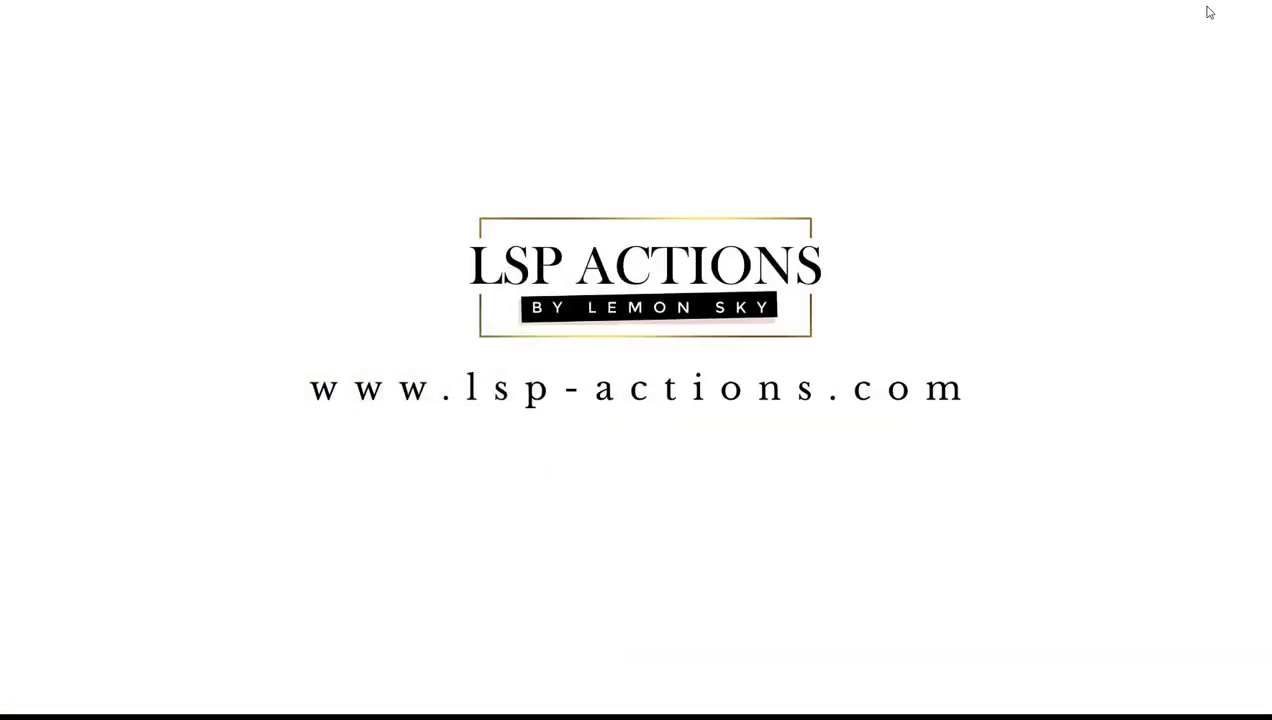